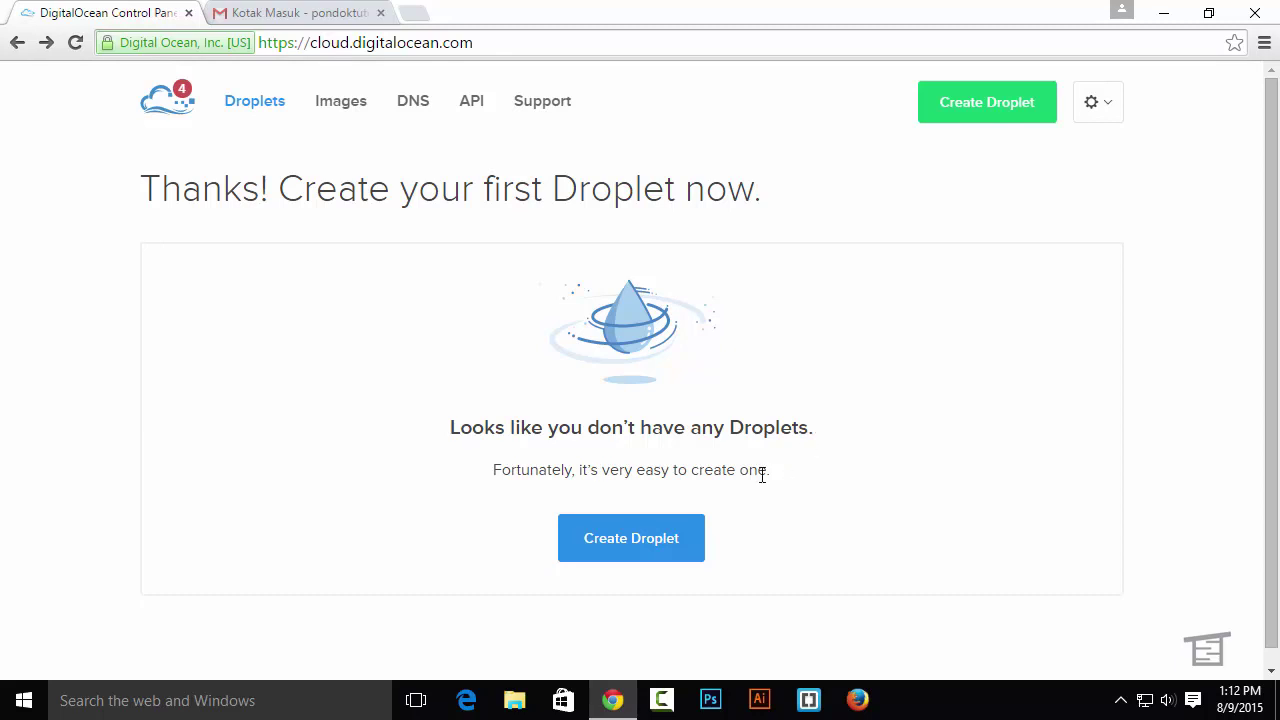
Start a new droplet named pondoktutorial.net on the $5/mo plan (512 MB, 1 CPU)
{"action": "left_click", "coordinate": [681, 543]}
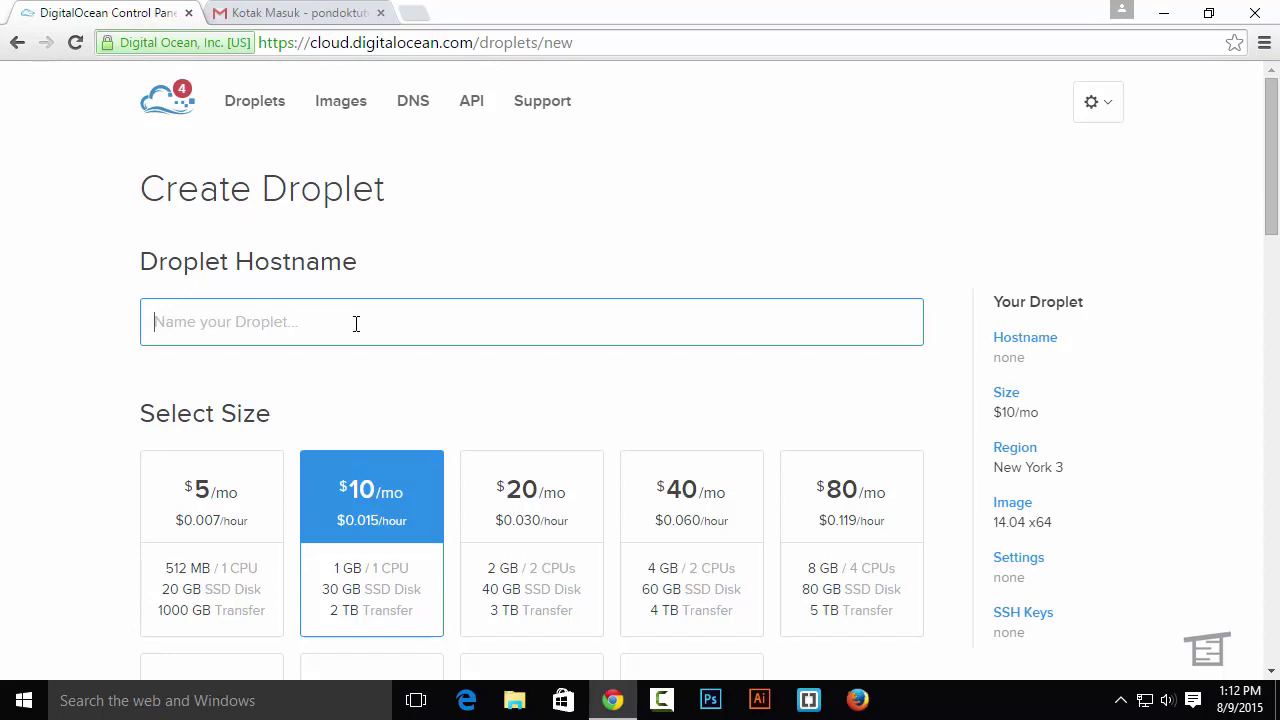
{"action": "type", "text": "po"}
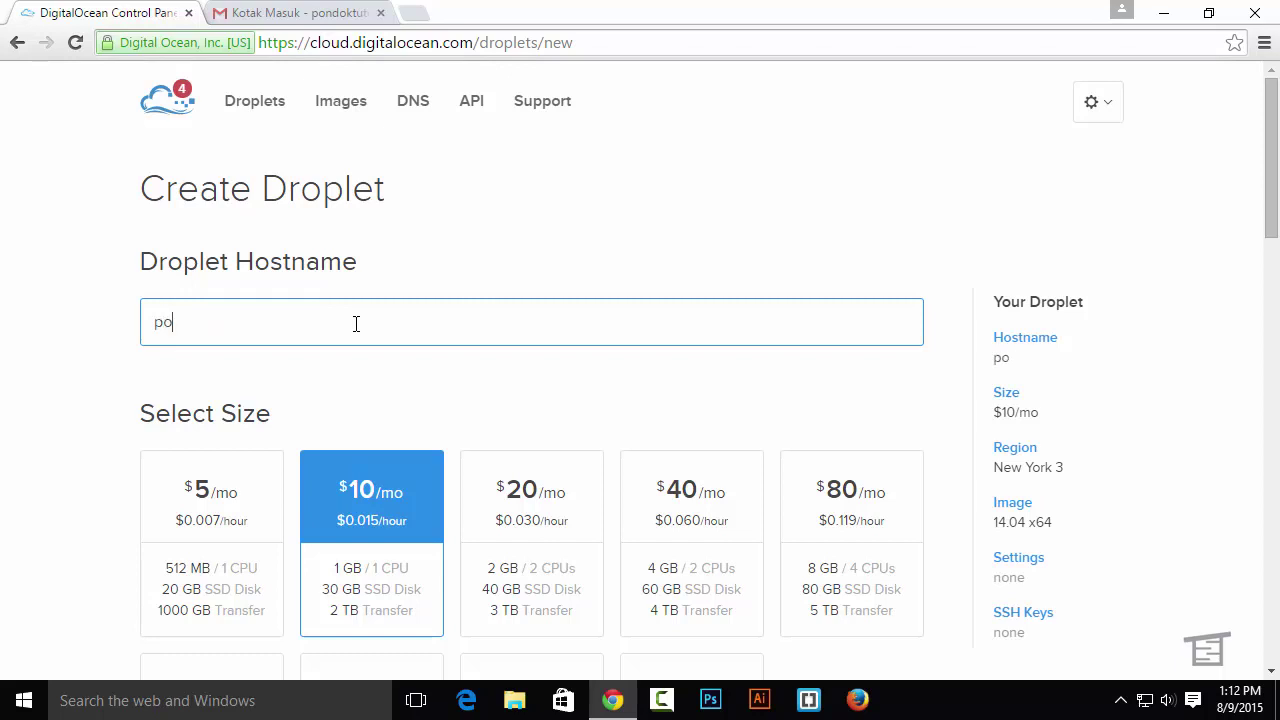
{"action": "type", "text": "ndoktutorial.net"}
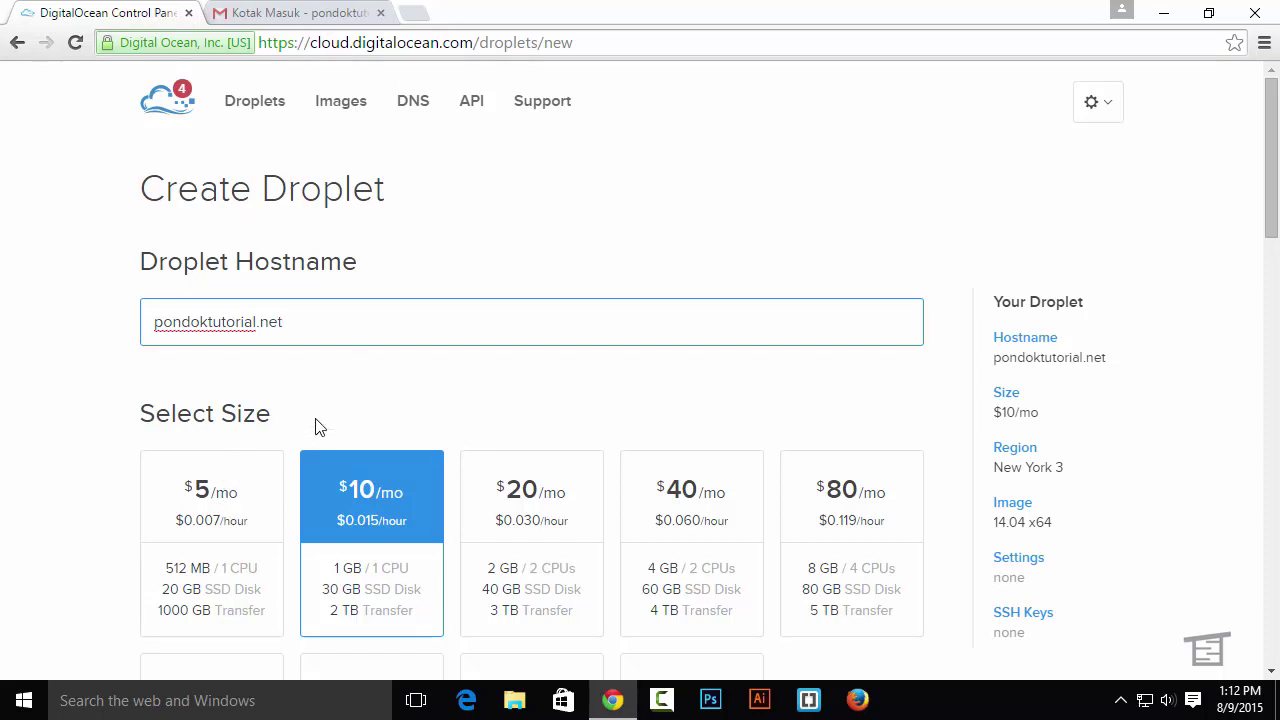
{"action": "left_click", "coordinate": [264, 466]}
Choose Singapore 1 as the droplet's region
{"action": "scroll", "coordinate": [262, 462], "scroll_direction": "down", "scroll_amount": 1}
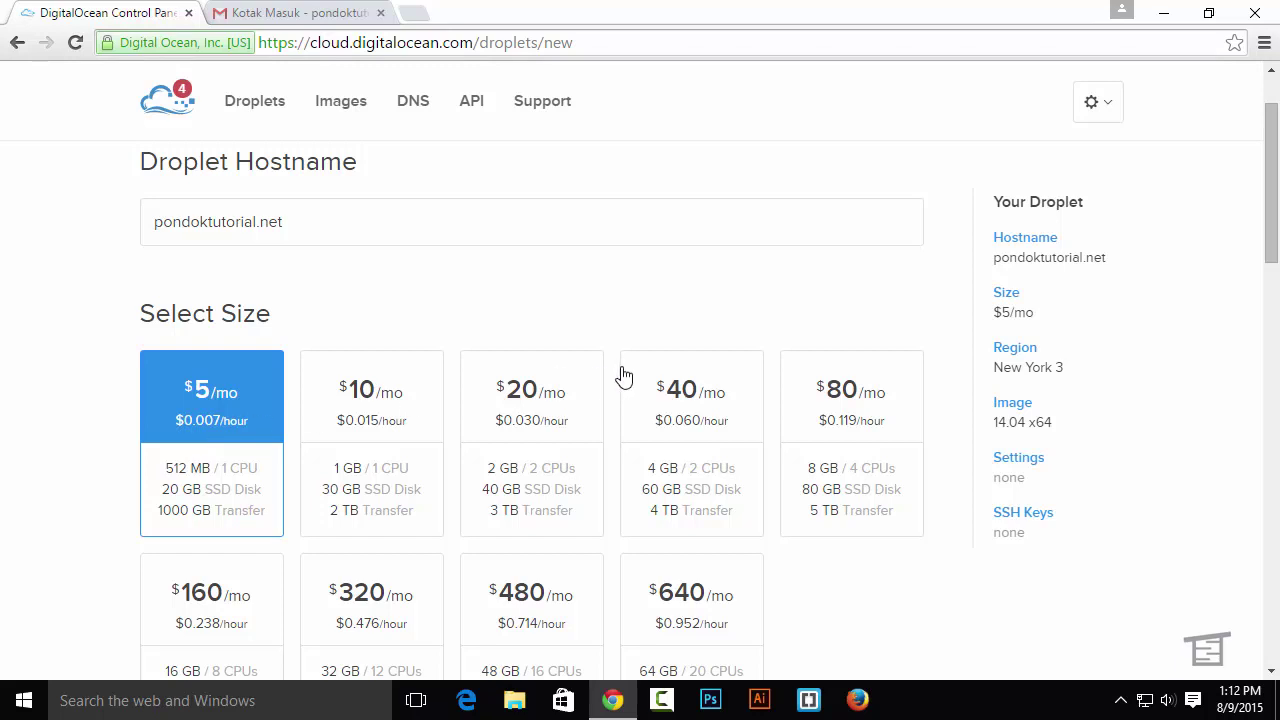
{"action": "scroll", "coordinate": [585, 366], "scroll_direction": "down", "scroll_amount": 4}
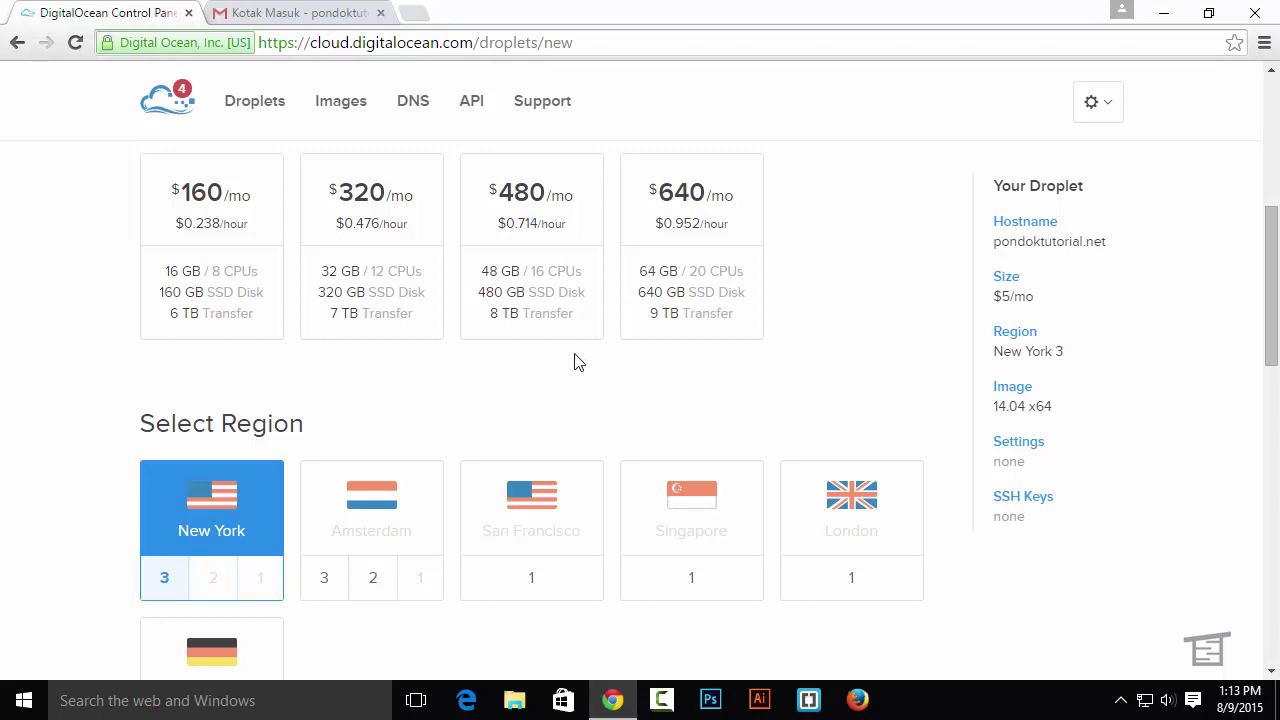
{"action": "scroll", "coordinate": [576, 362], "scroll_direction": "down", "scroll_amount": 1}
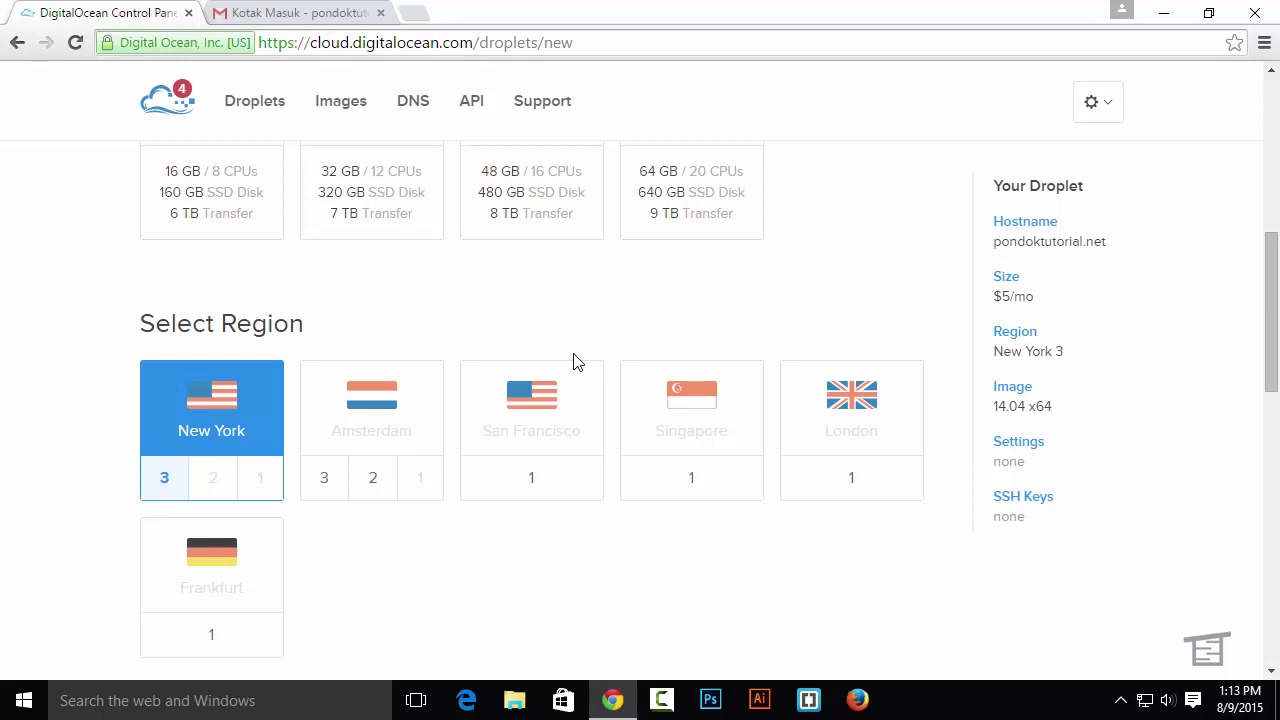
{"action": "left_click", "coordinate": [703, 403]}
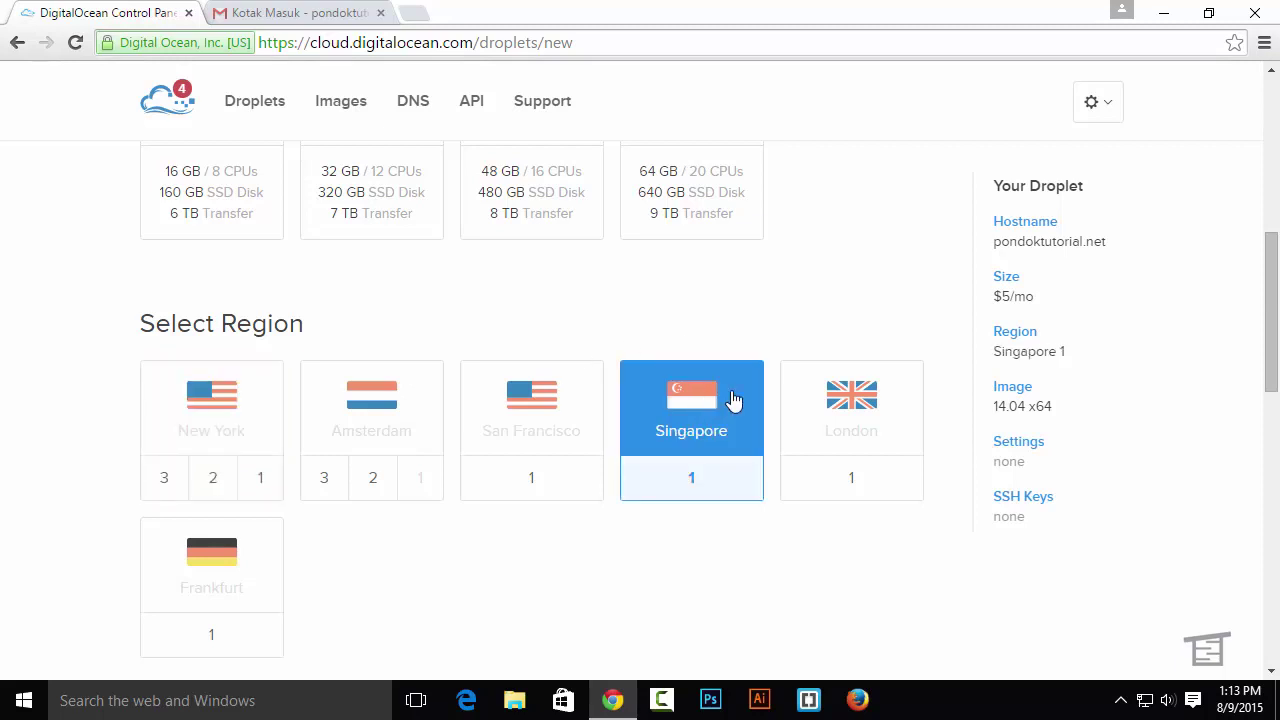
Select CentOS 6.5 x32 as the droplet's distribution image
{"action": "scroll", "coordinate": [733, 400], "scroll_direction": "down", "scroll_amount": 3}
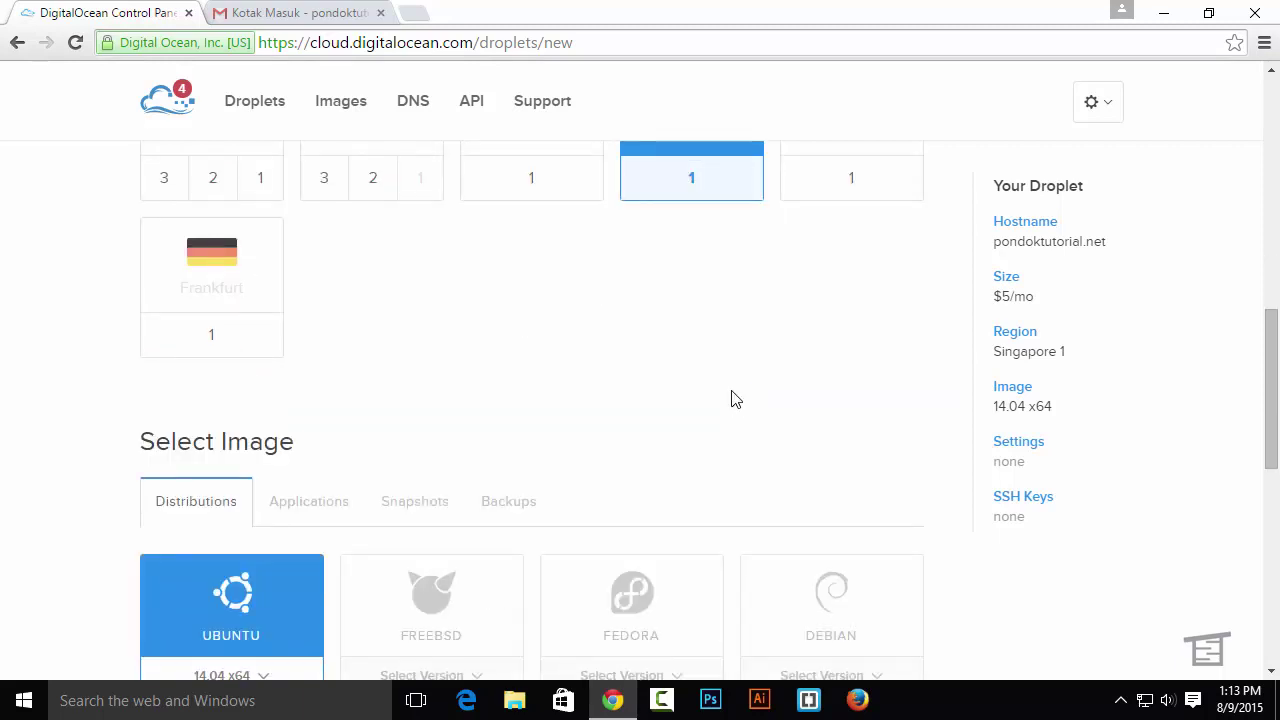
{"action": "scroll", "coordinate": [733, 400], "scroll_direction": "down", "scroll_amount": 1}
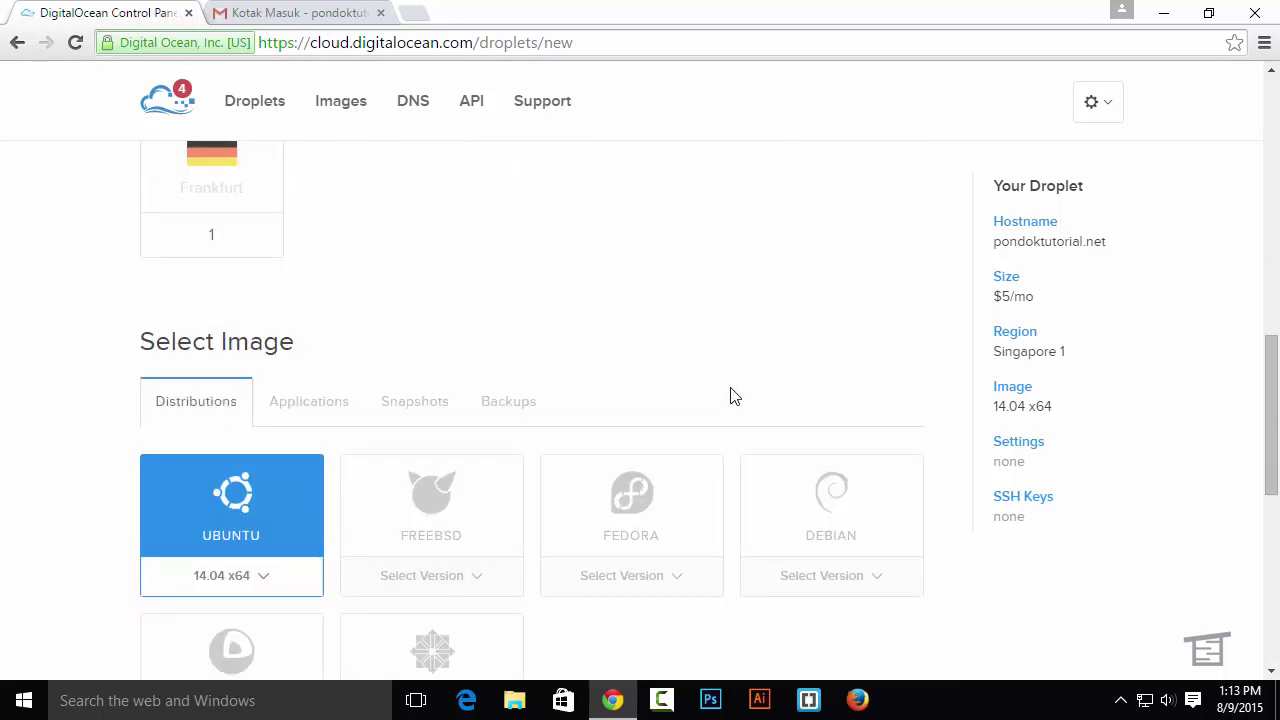
{"action": "scroll", "coordinate": [731, 396], "scroll_direction": "down", "scroll_amount": 2}
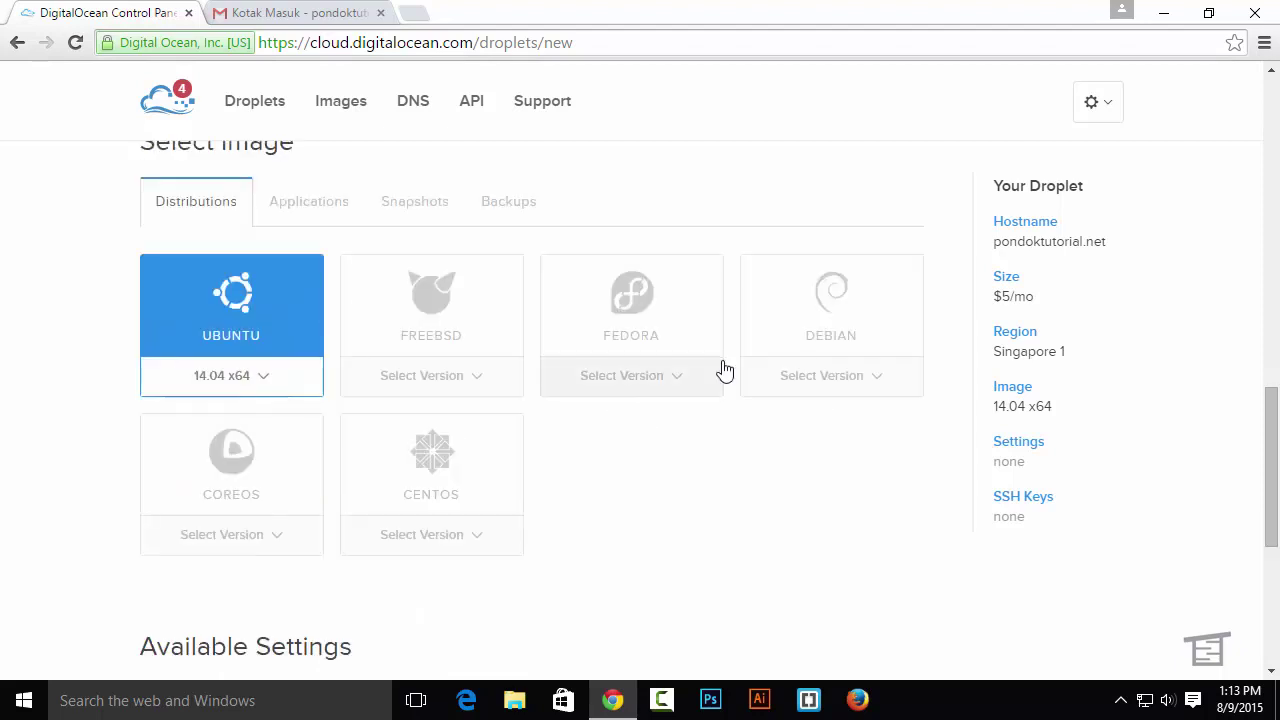
{"action": "left_click", "coordinate": [478, 537]}
{"action": "scroll", "coordinate": [594, 508], "scroll_direction": "down", "scroll_amount": 1}
{"action": "left_click", "coordinate": [470, 552]}
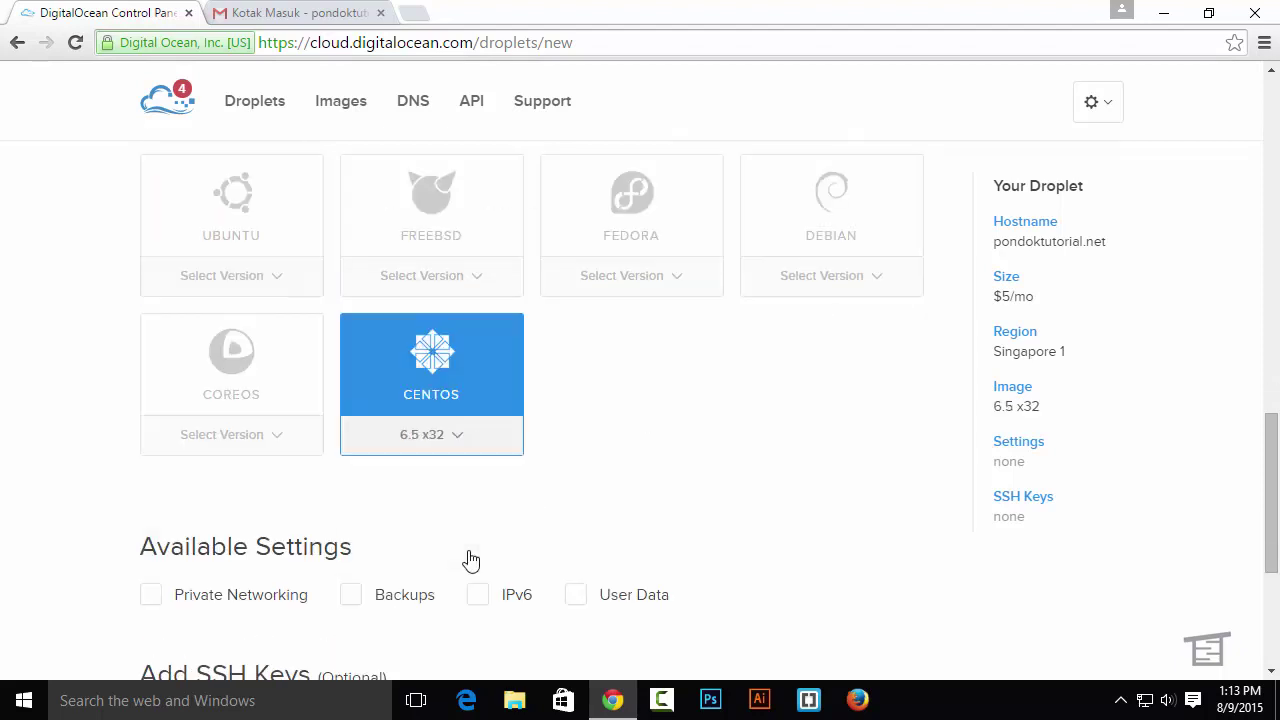
{"action": "scroll", "coordinate": [725, 483], "scroll_direction": "up", "scroll_amount": 6}
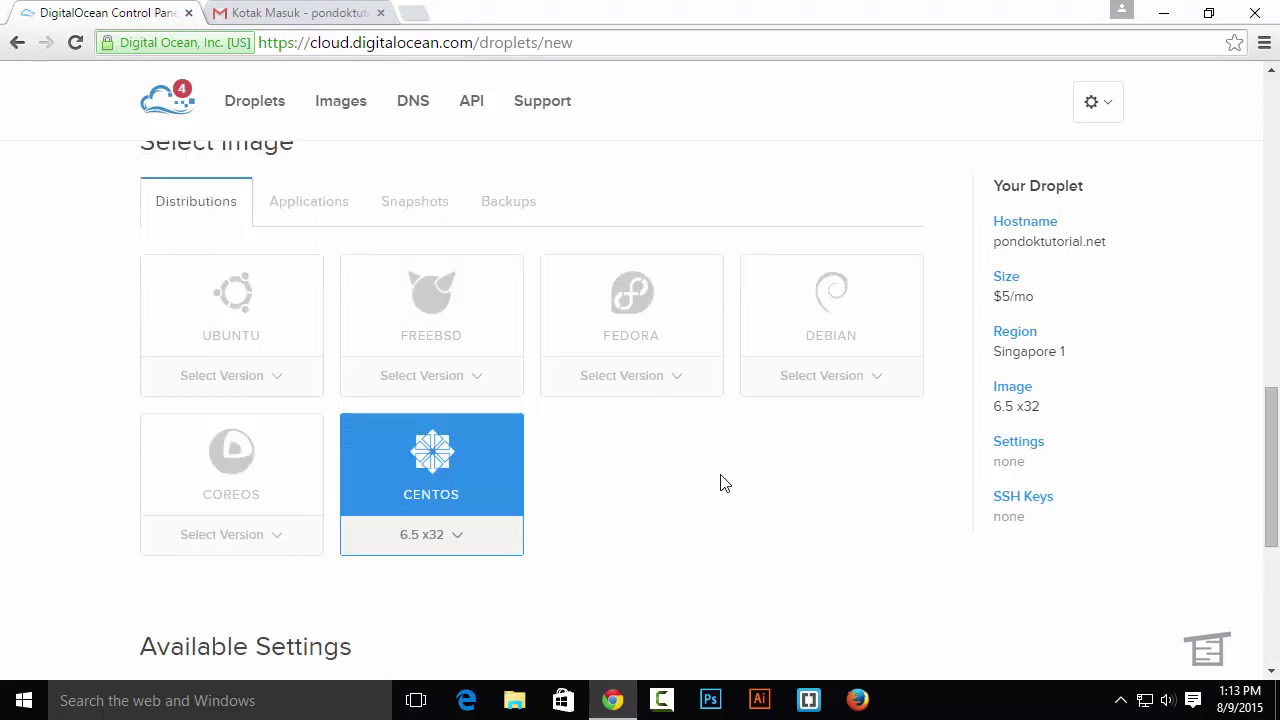
{"action": "scroll", "coordinate": [725, 483], "scroll_direction": "up", "scroll_amount": 4}
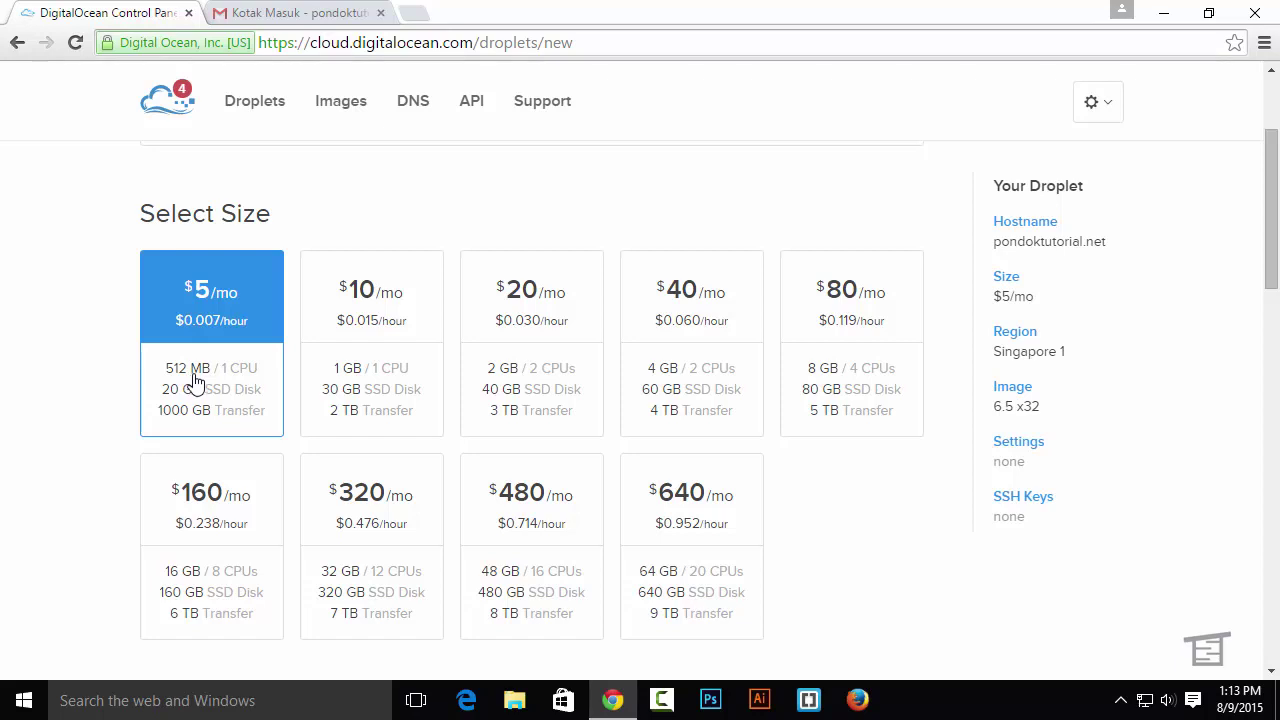
{"action": "scroll", "coordinate": [195, 383], "scroll_direction": "down", "scroll_amount": 12}
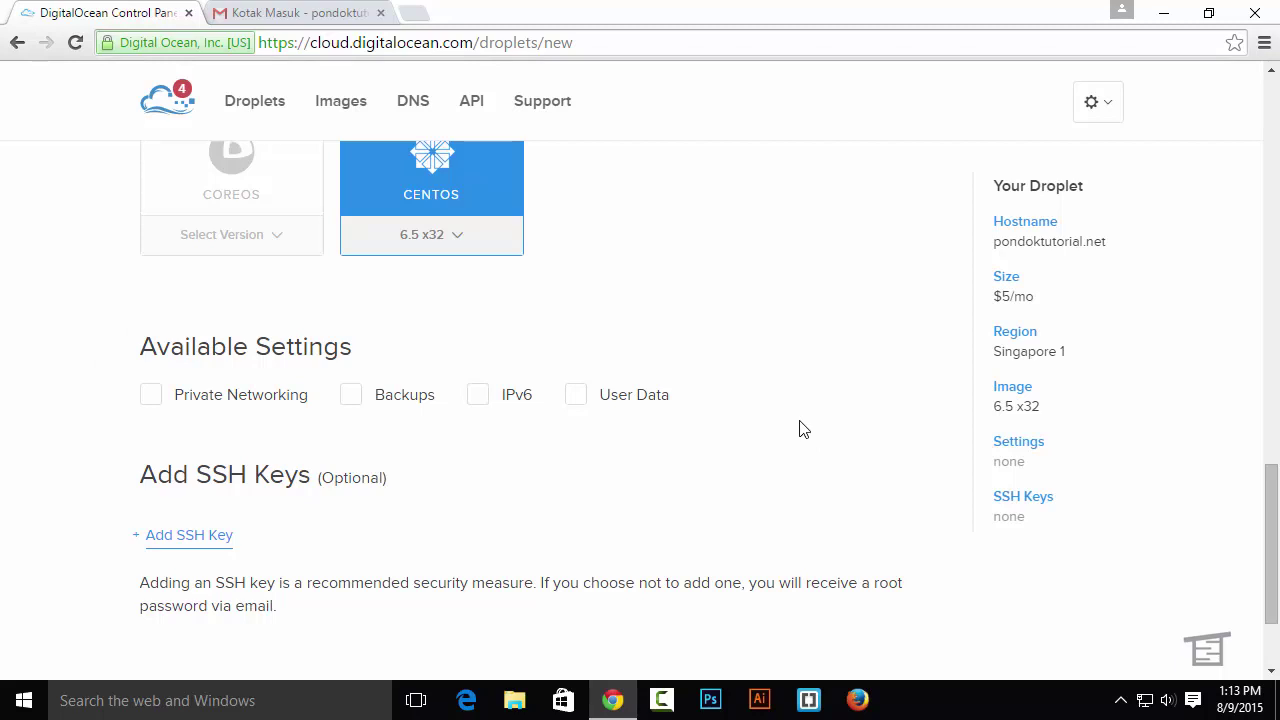
{"action": "scroll", "coordinate": [800, 428], "scroll_direction": "down", "scroll_amount": 3}
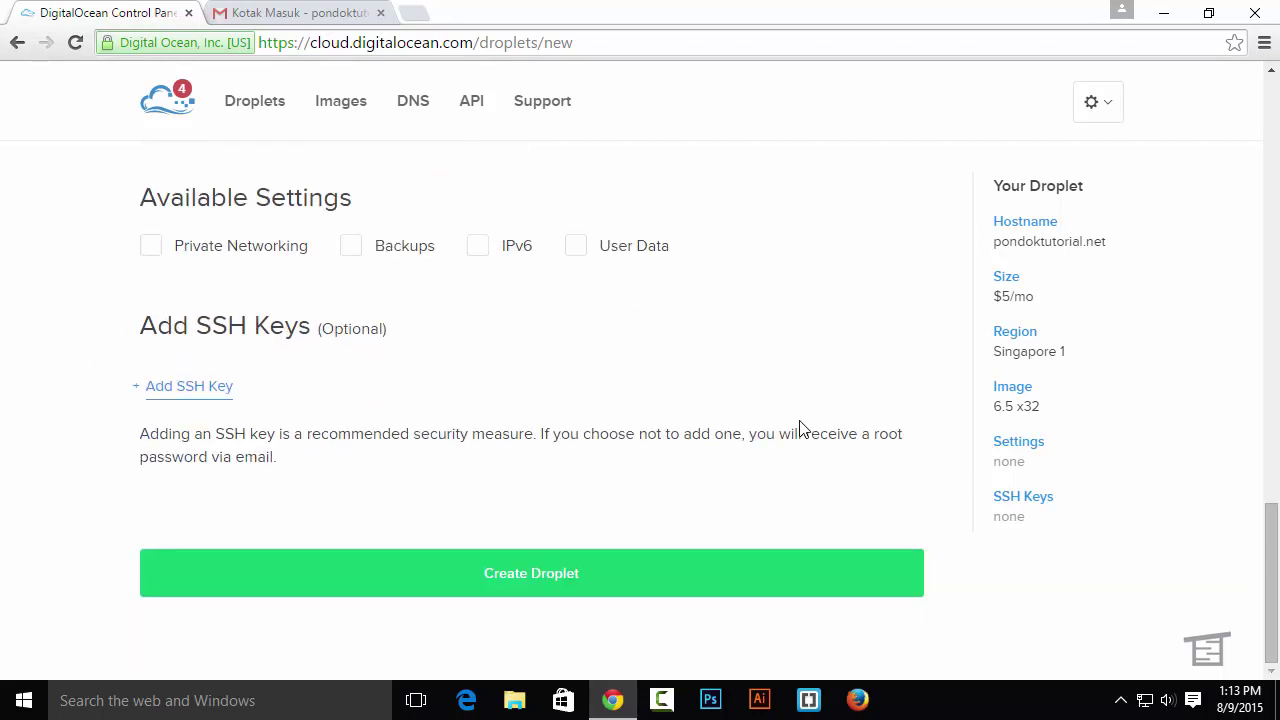
Create the pondoktutorial.net droplet and, once it is active, go to the Gmail inbox
{"action": "left_click", "coordinate": [626, 581]}
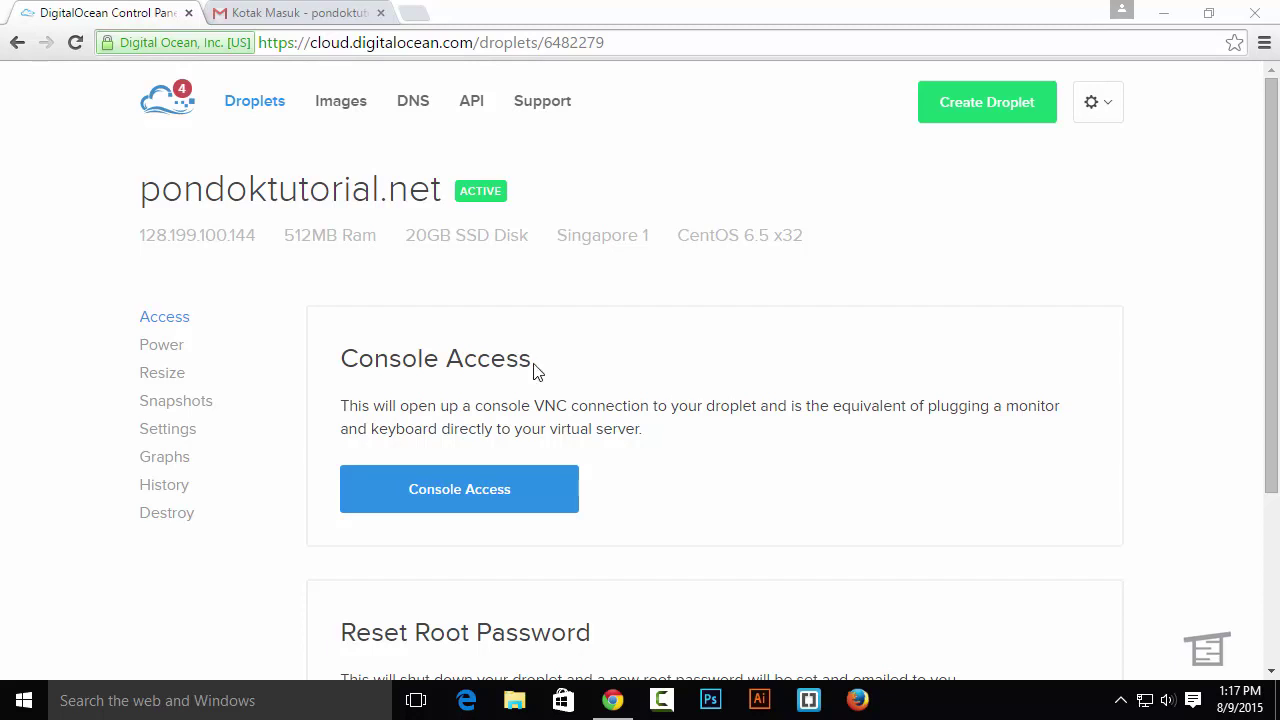
{"action": "scroll", "coordinate": [626, 390], "scroll_direction": "down", "scroll_amount": 1}
{"action": "scroll", "coordinate": [624, 390], "scroll_direction": "down", "scroll_amount": 2}
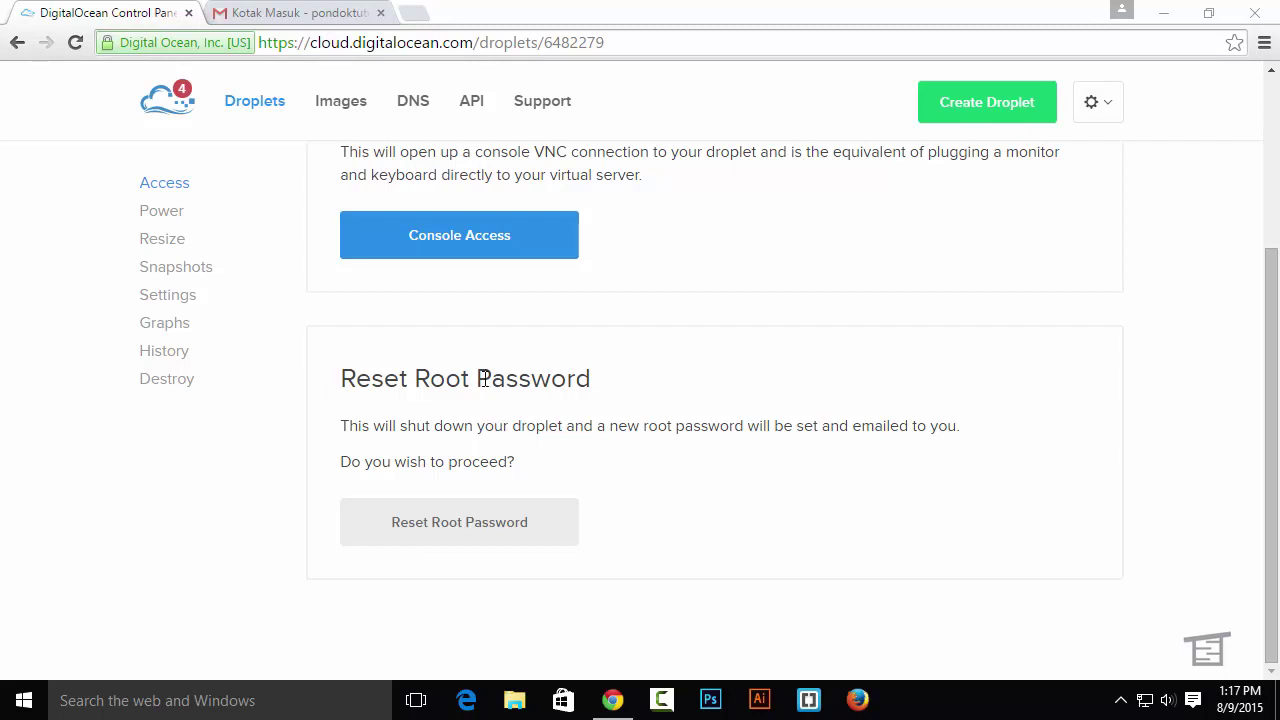
{"action": "scroll", "coordinate": [481, 378], "scroll_direction": "up", "scroll_amount": 3}
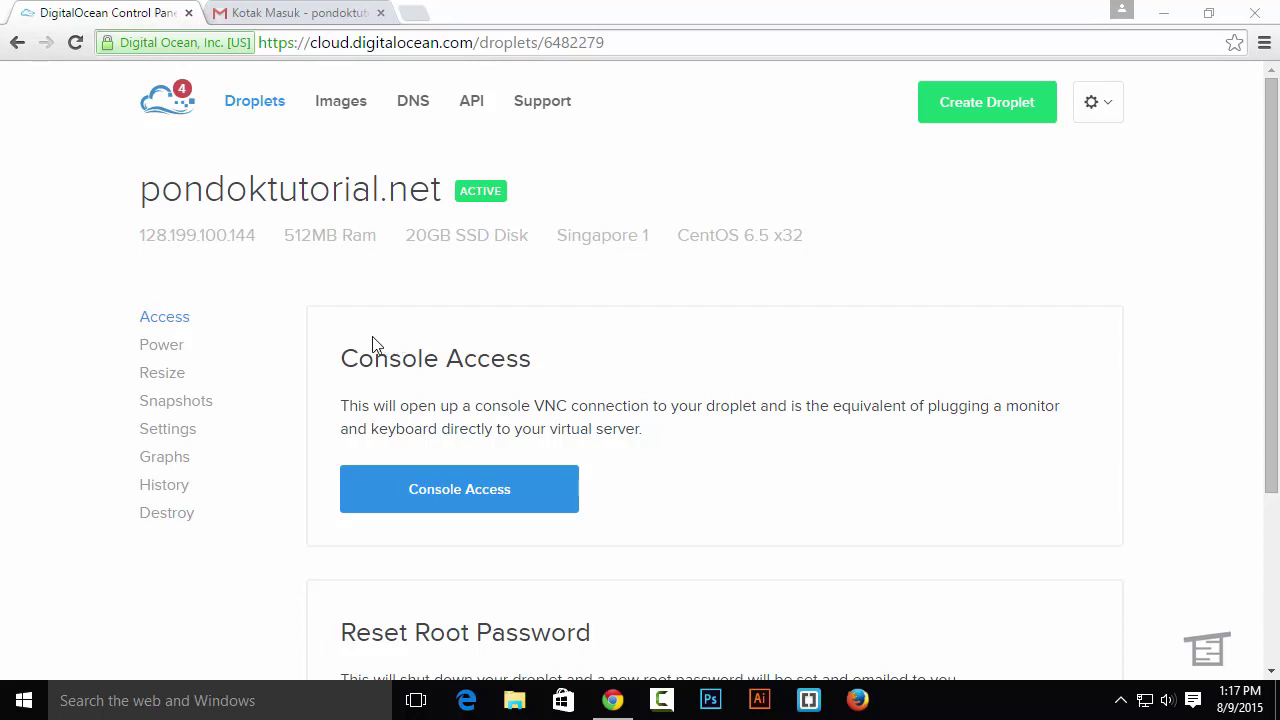
{"action": "left_click", "coordinate": [259, 8]}
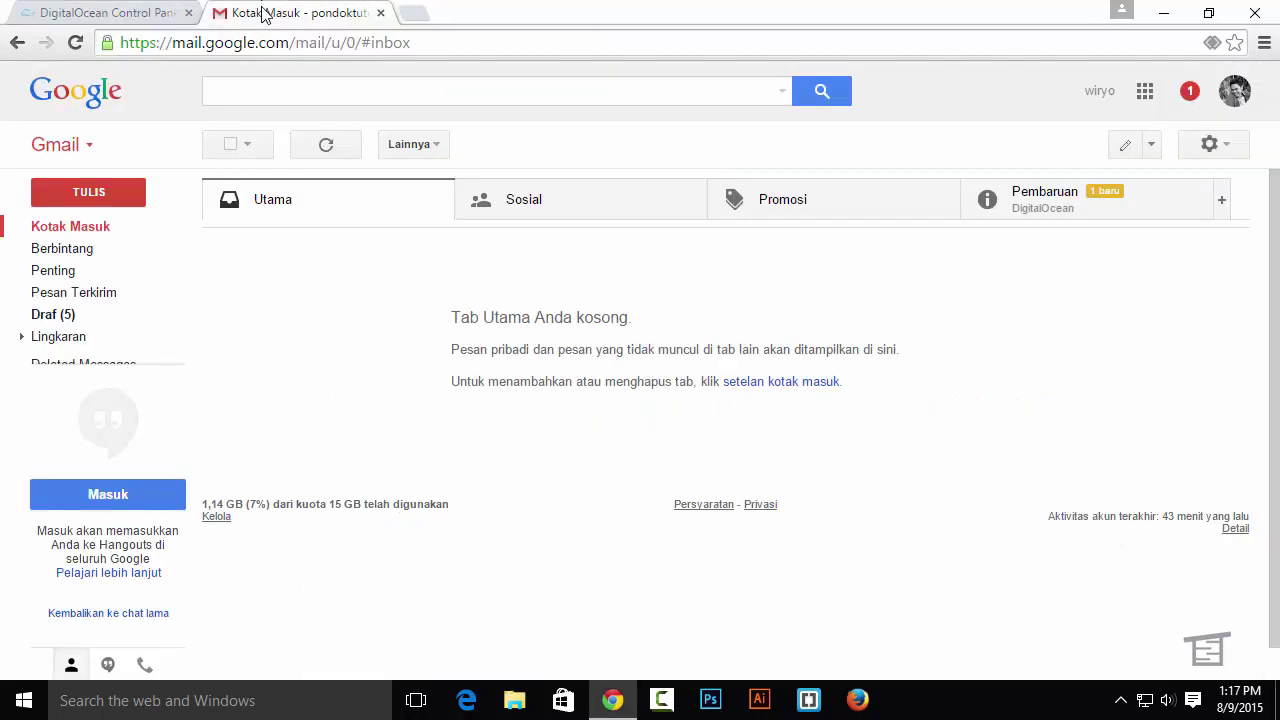
Open DigitalOcean's 'Your New Droplet: pondoktutorial.net' email under Pembaruan, then start a new browser tab
{"action": "left_click", "coordinate": [1148, 205]}
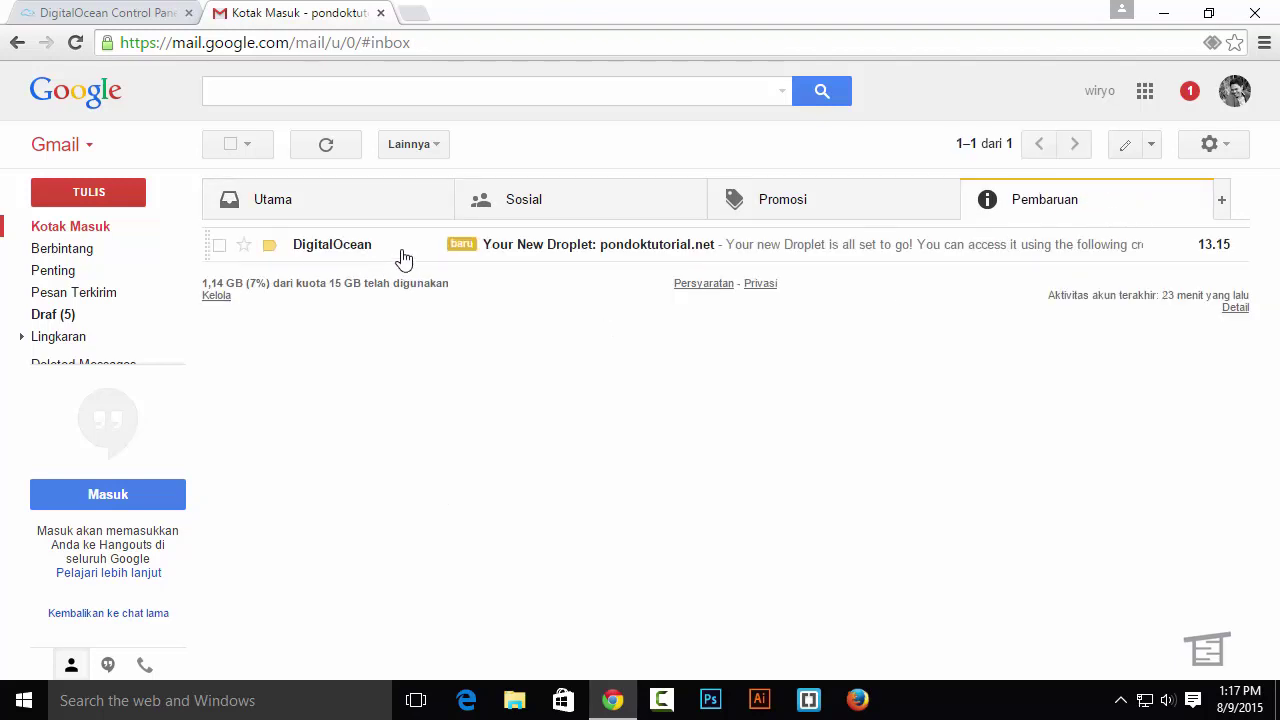
{"action": "left_click", "coordinate": [540, 255]}
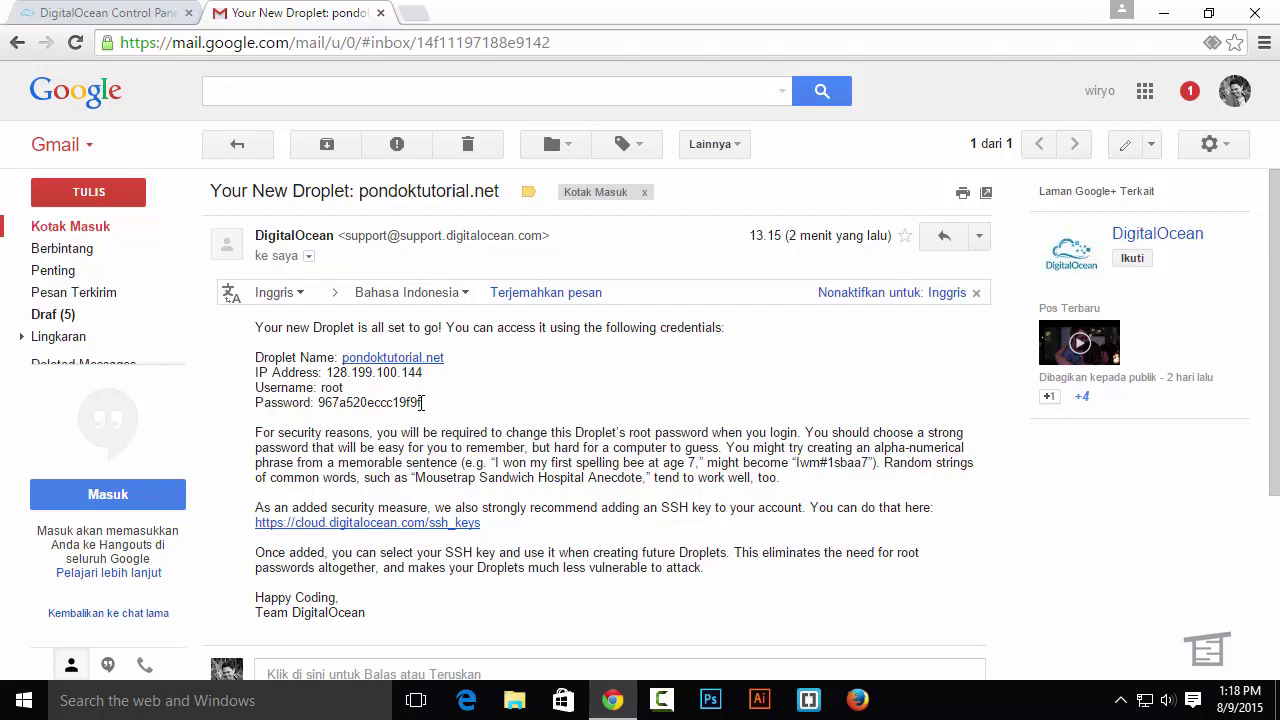
{"action": "left_click", "coordinate": [413, 15]}
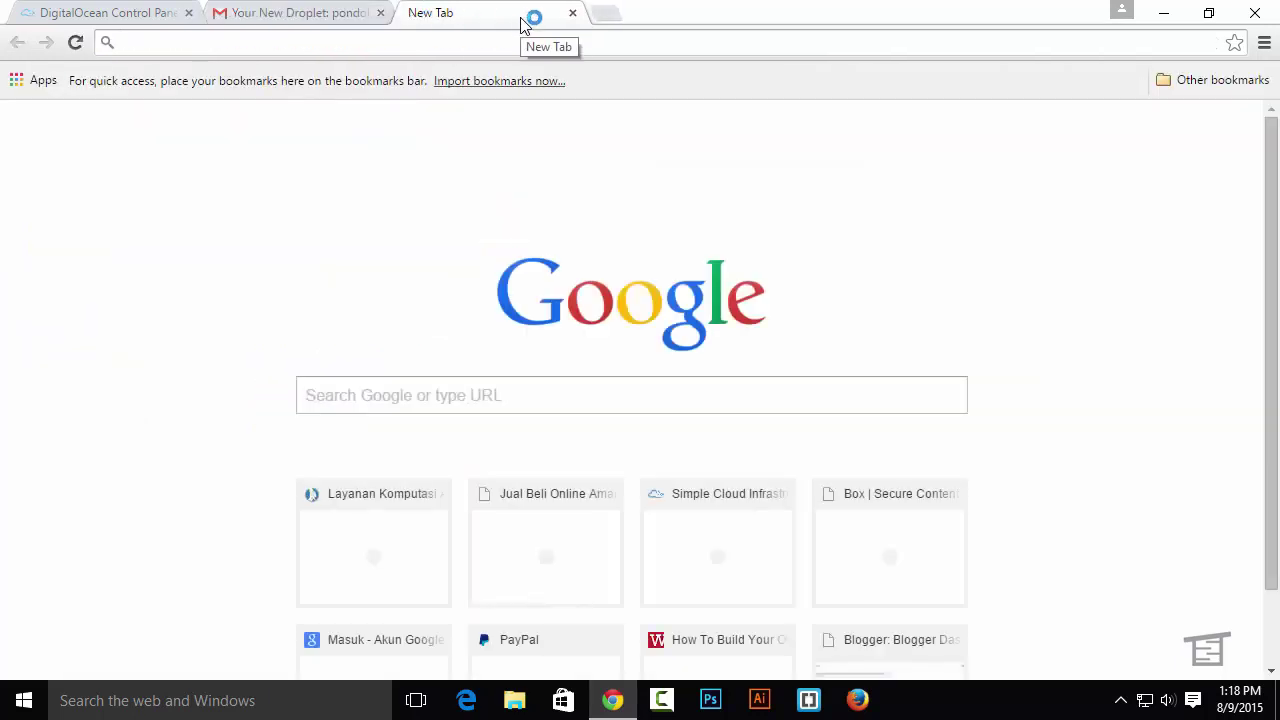
Search Google for putty and open the PuTTY Download Page
{"action": "type", "text": "pt"}
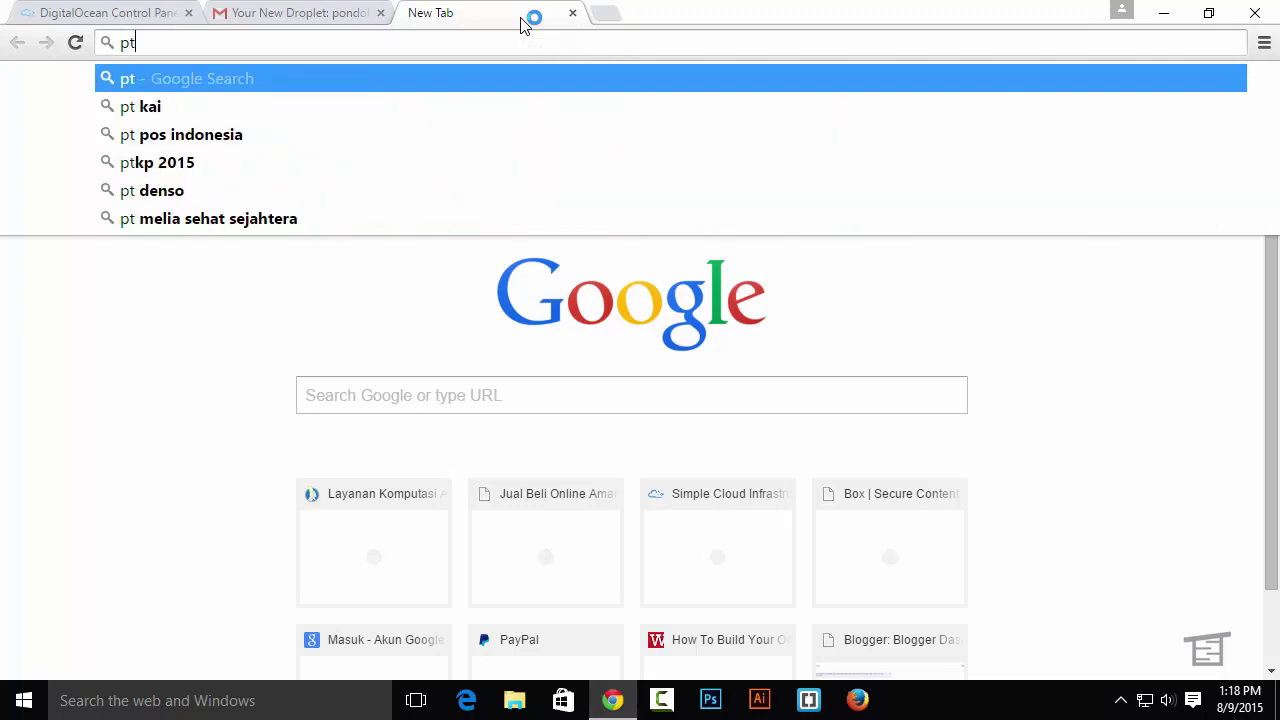
{"action": "key", "text": "BackSpace"}
{"action": "type", "text": "utty"}
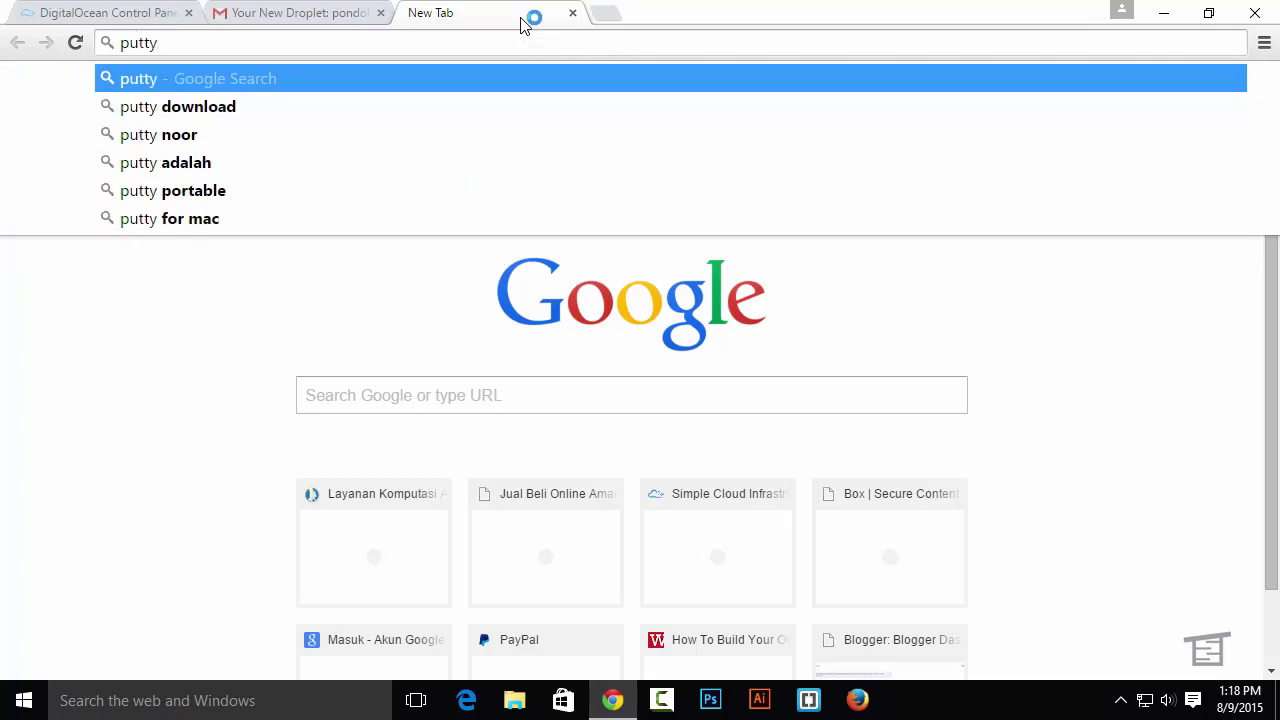
{"action": "key", "text": "Return"}
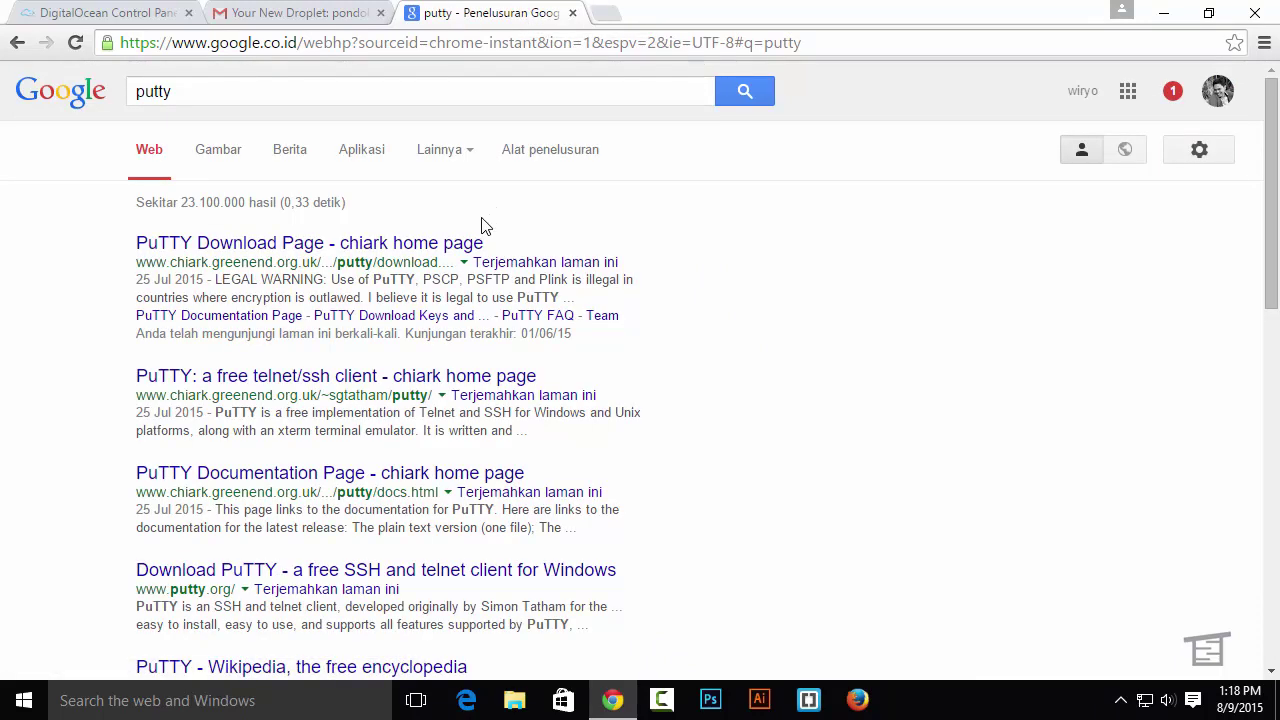
{"action": "left_click", "coordinate": [437, 247]}
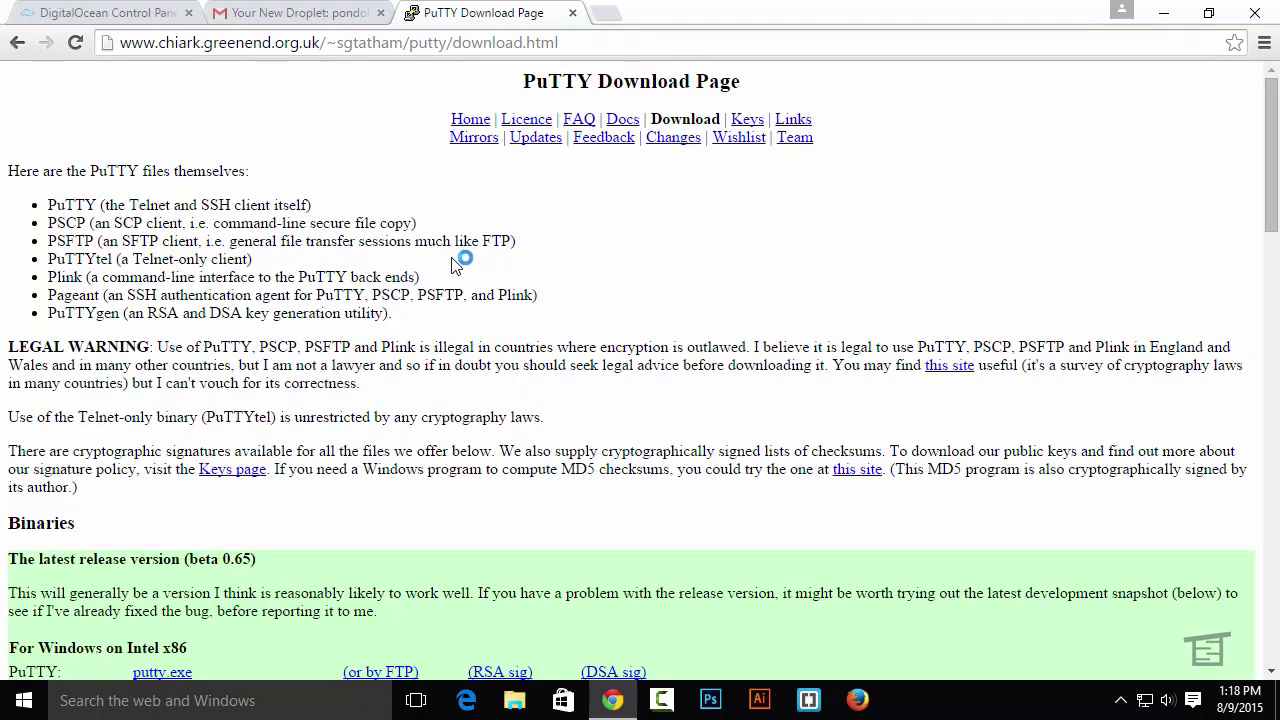
Download putty.exe for Windows and run it to bring up PuTTY Configuration
{"action": "scroll", "coordinate": [437, 258], "scroll_direction": "down", "scroll_amount": 3}
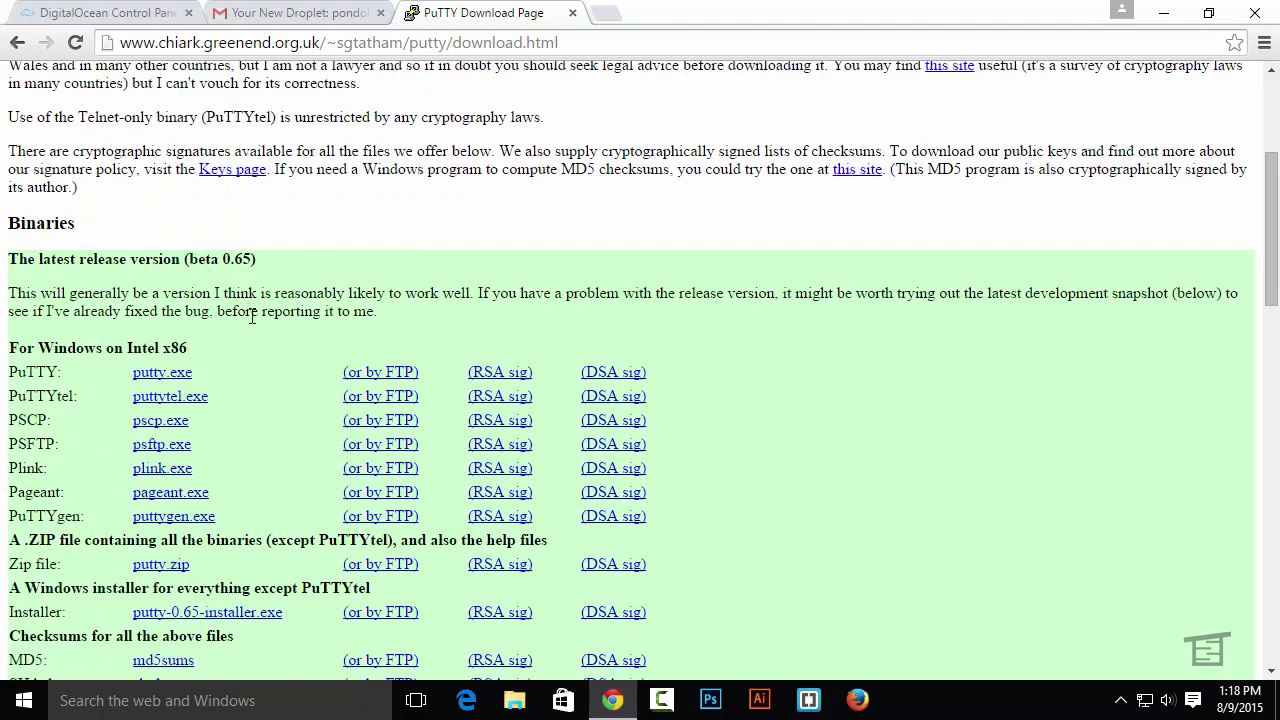
{"action": "left_click", "coordinate": [178, 374]}
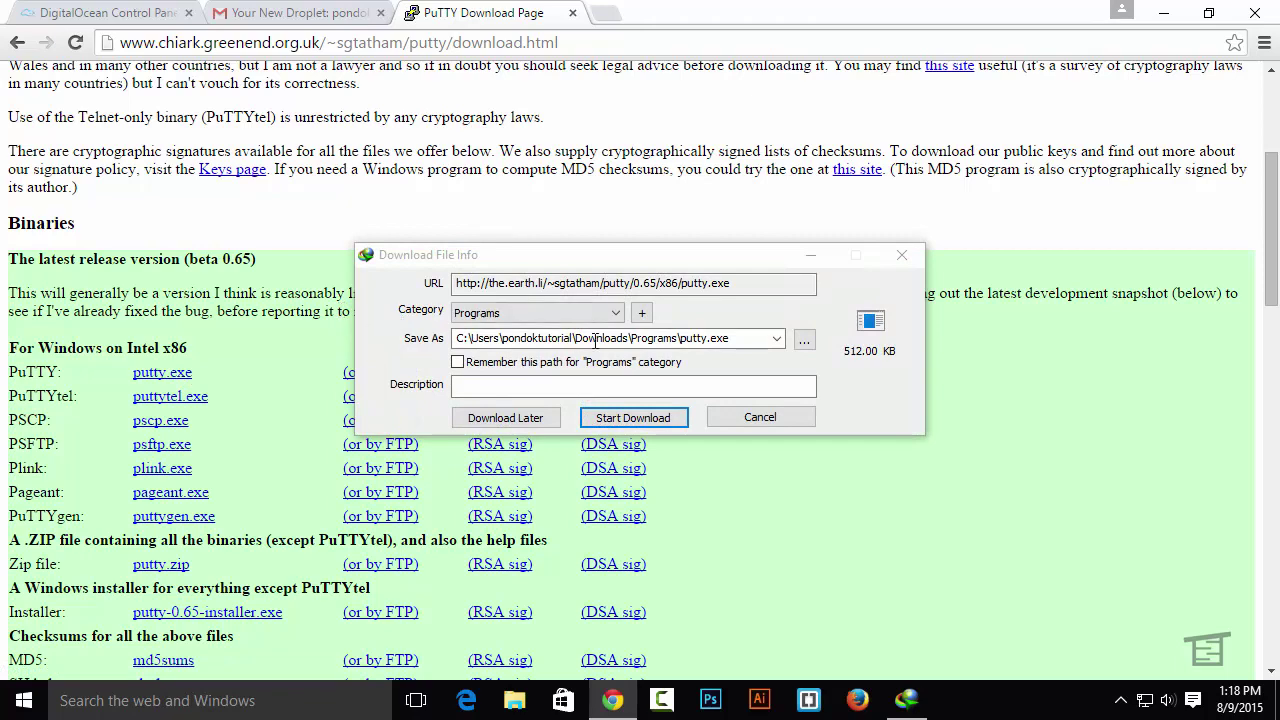
{"action": "left_click", "coordinate": [633, 418]}
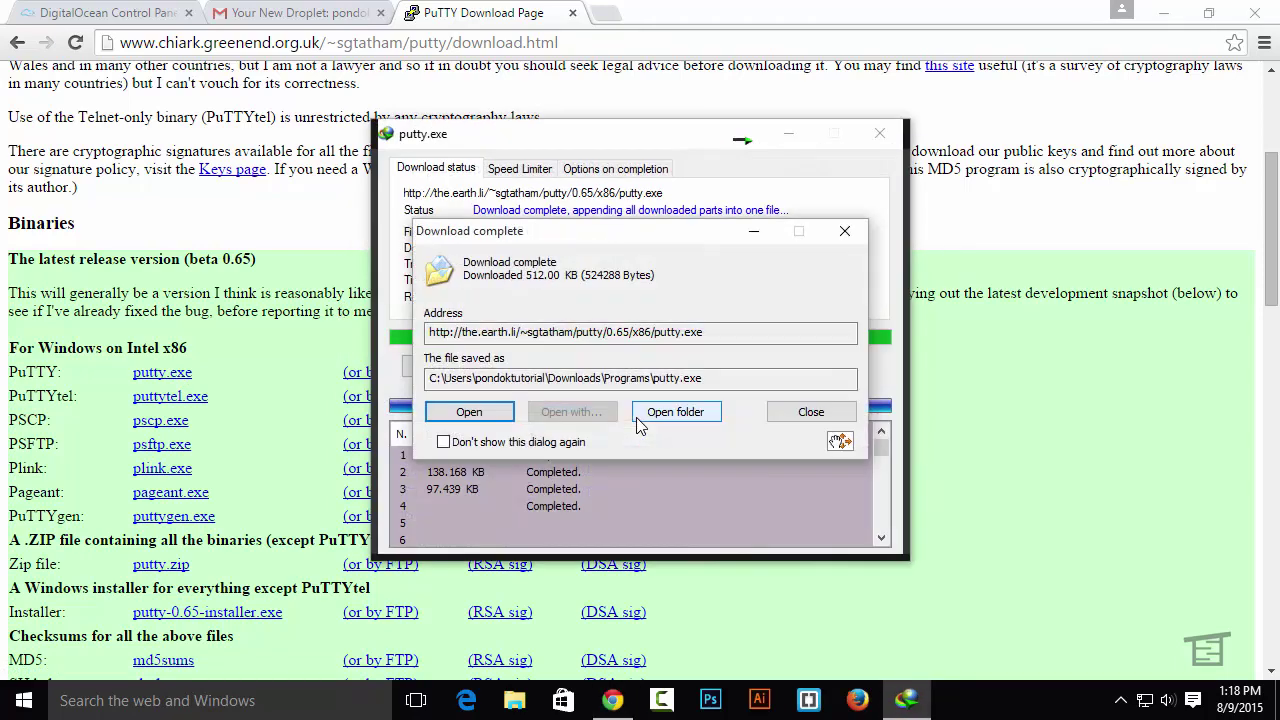
{"action": "left_click", "coordinate": [488, 417]}
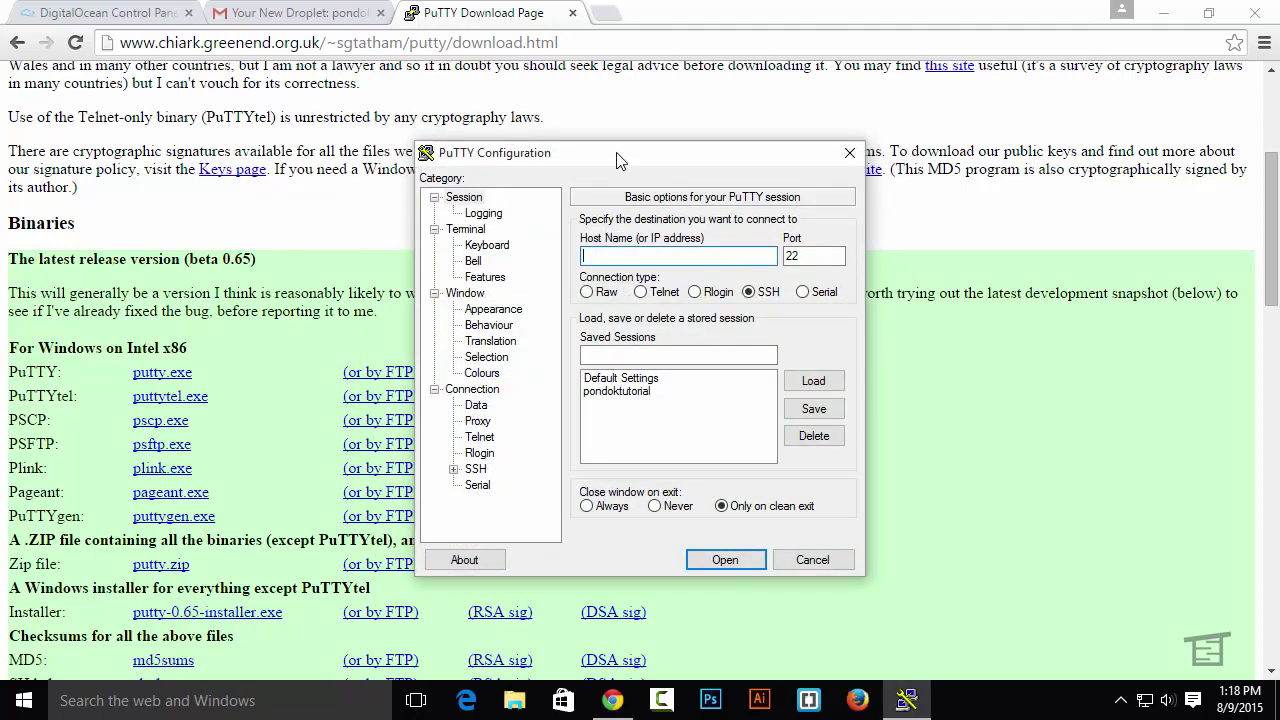
Copy the droplet IP 128.199.100.144 from the email into PuTTY's Host Name field
{"action": "left_click_drag", "start_coordinate": [620, 160], "coordinate": [770, 140]}
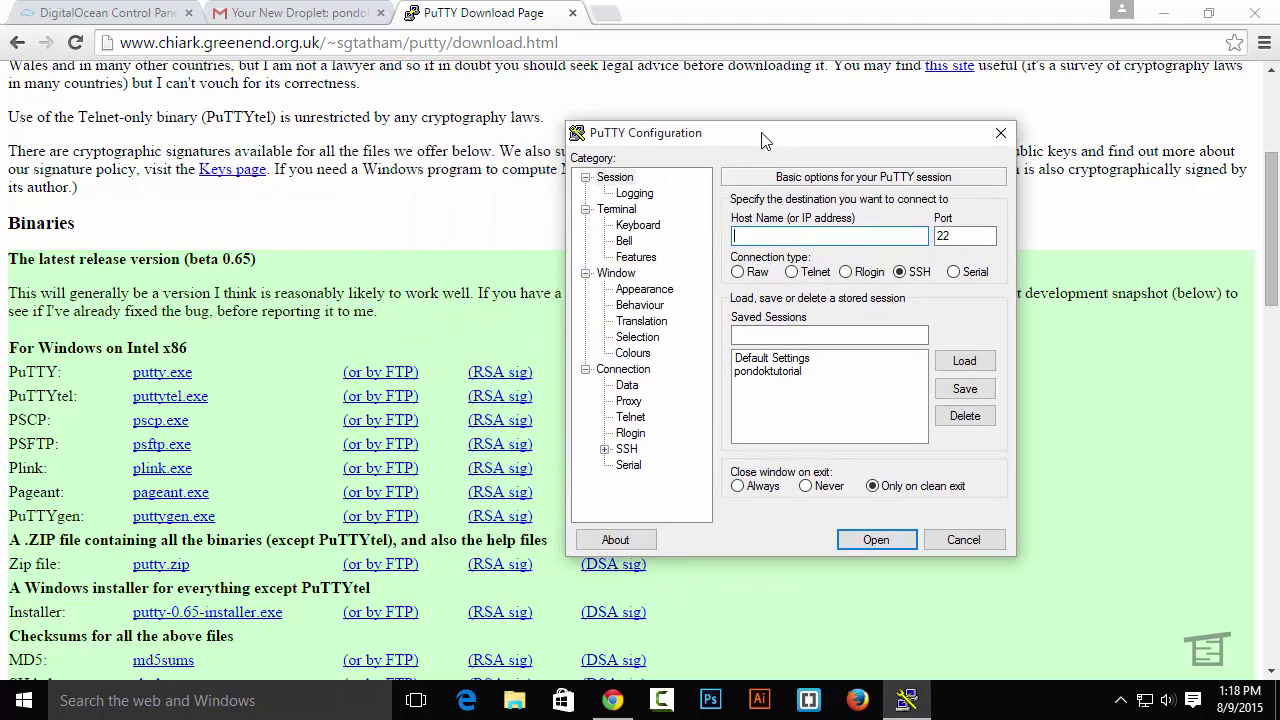
{"action": "left_click", "coordinate": [340, 12]}
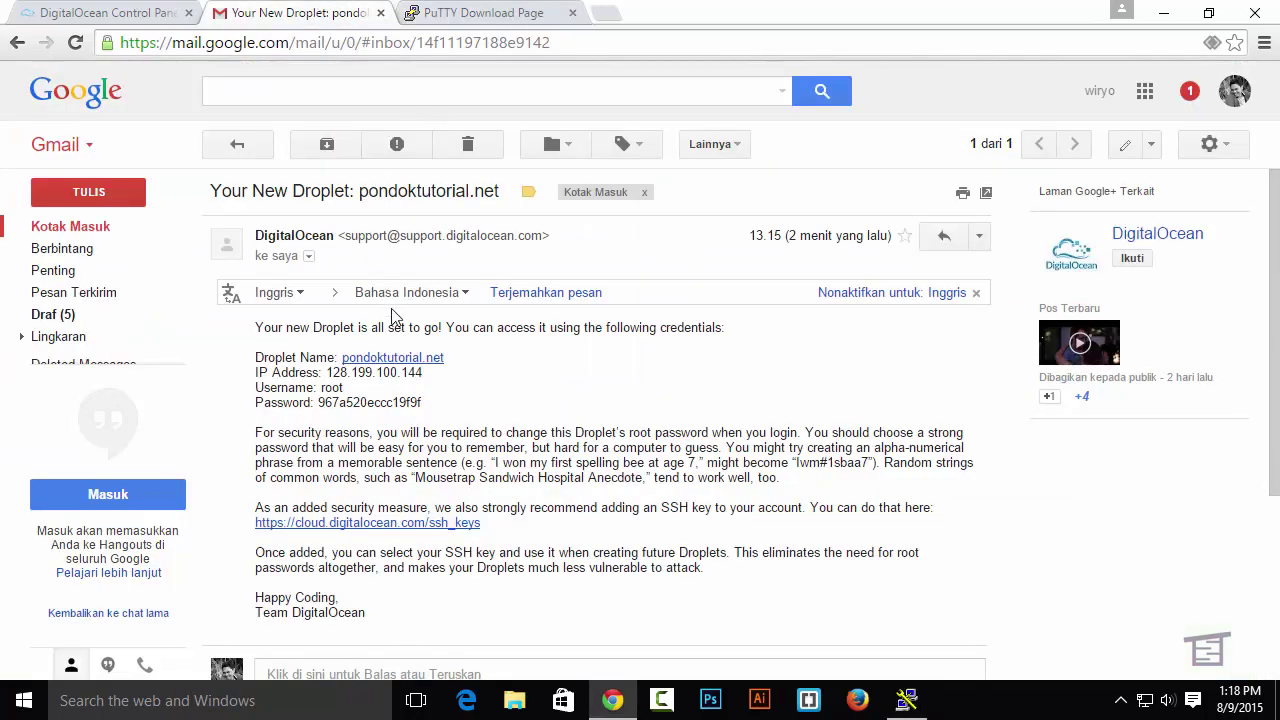
{"action": "left_click_drag", "start_coordinate": [423, 372], "coordinate": [325, 374]}
{"action": "key", "text": "ctrl+c"}
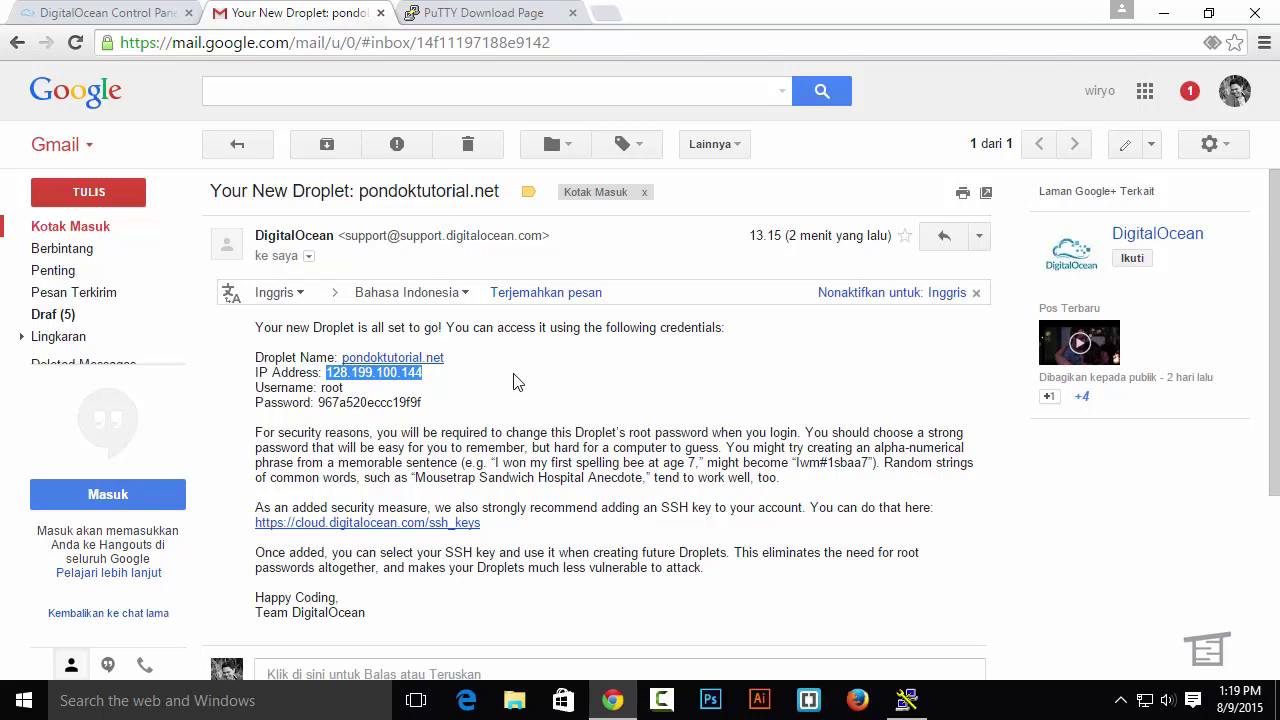
{"action": "left_click", "coordinate": [920, 707]}
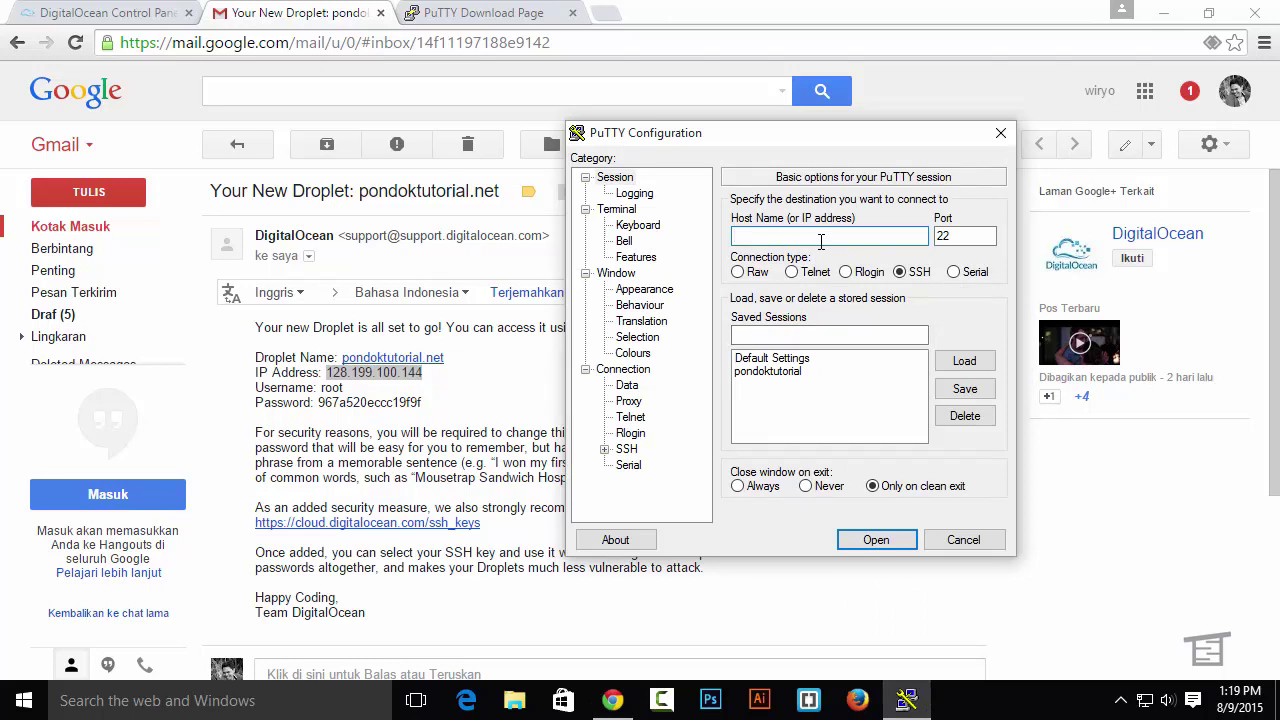
{"action": "key", "text": "ctrl+v"}
Connect via SSH to 128.199.100.144, accept the host key, and enter root at the login prompt
{"action": "left_click", "coordinate": [898, 540]}
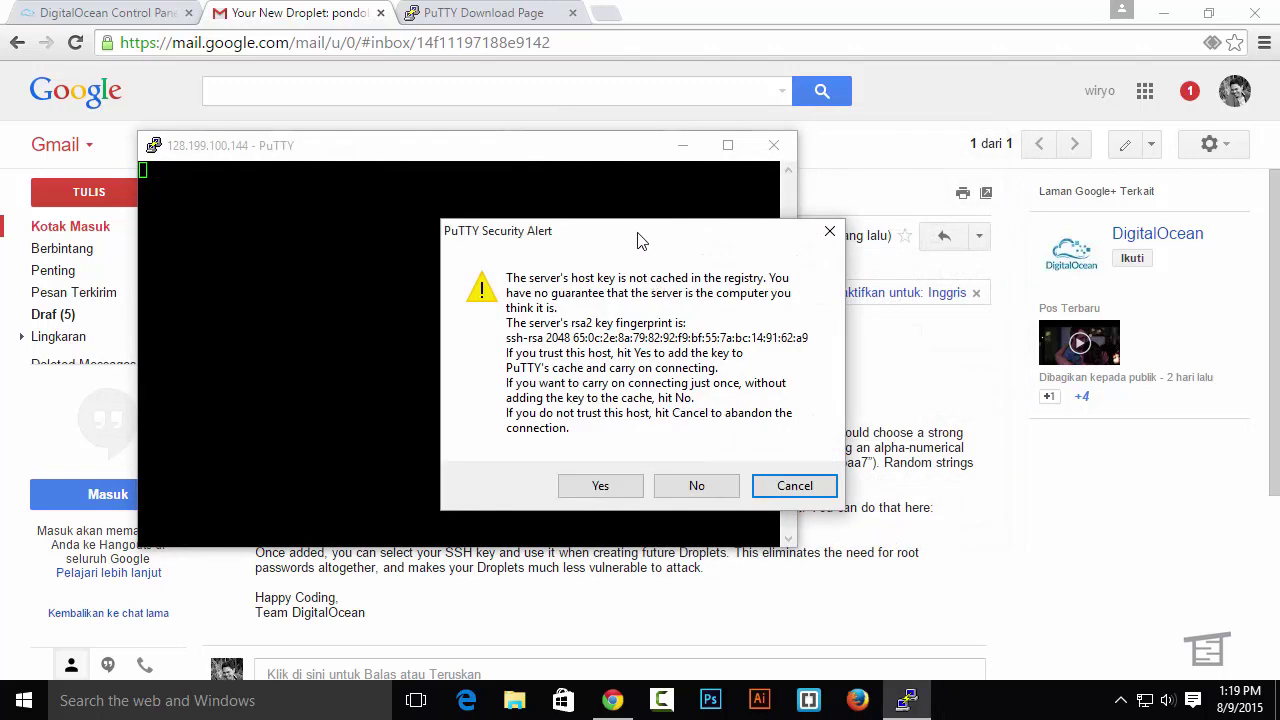
{"action": "left_click_drag", "start_coordinate": [638, 236], "coordinate": [585, 219]}
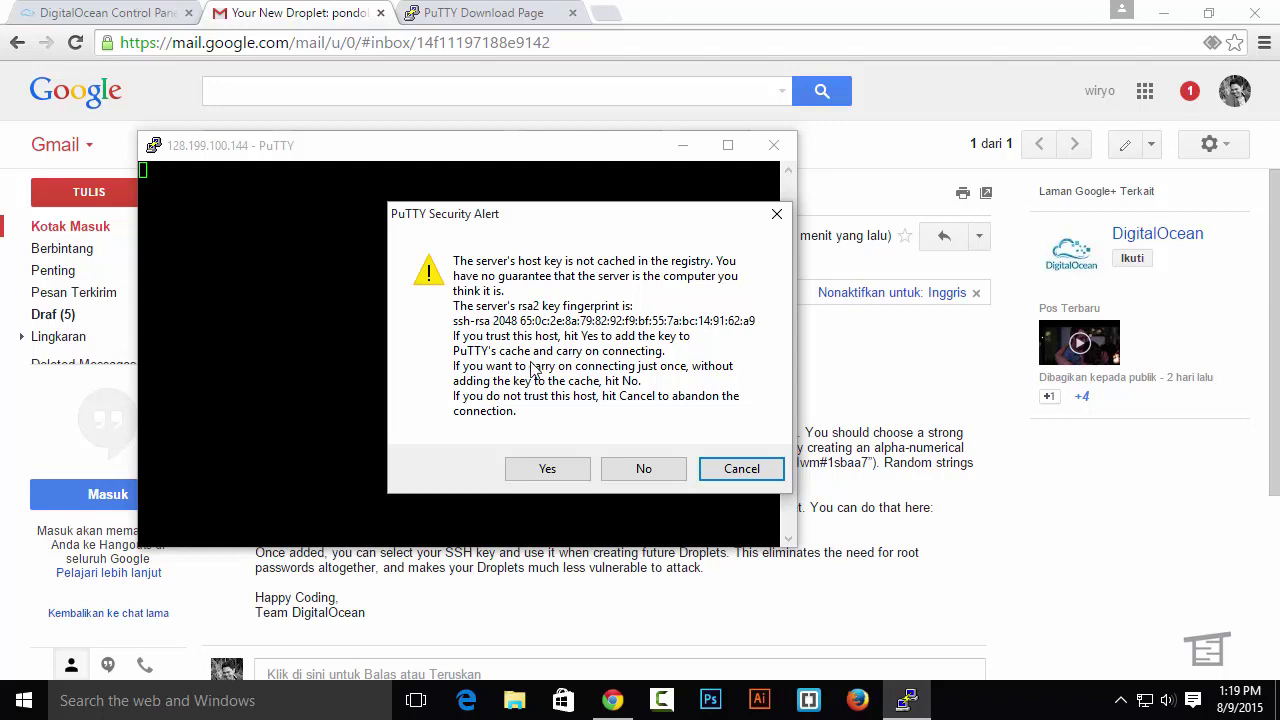
{"action": "left_click", "coordinate": [547, 470]}
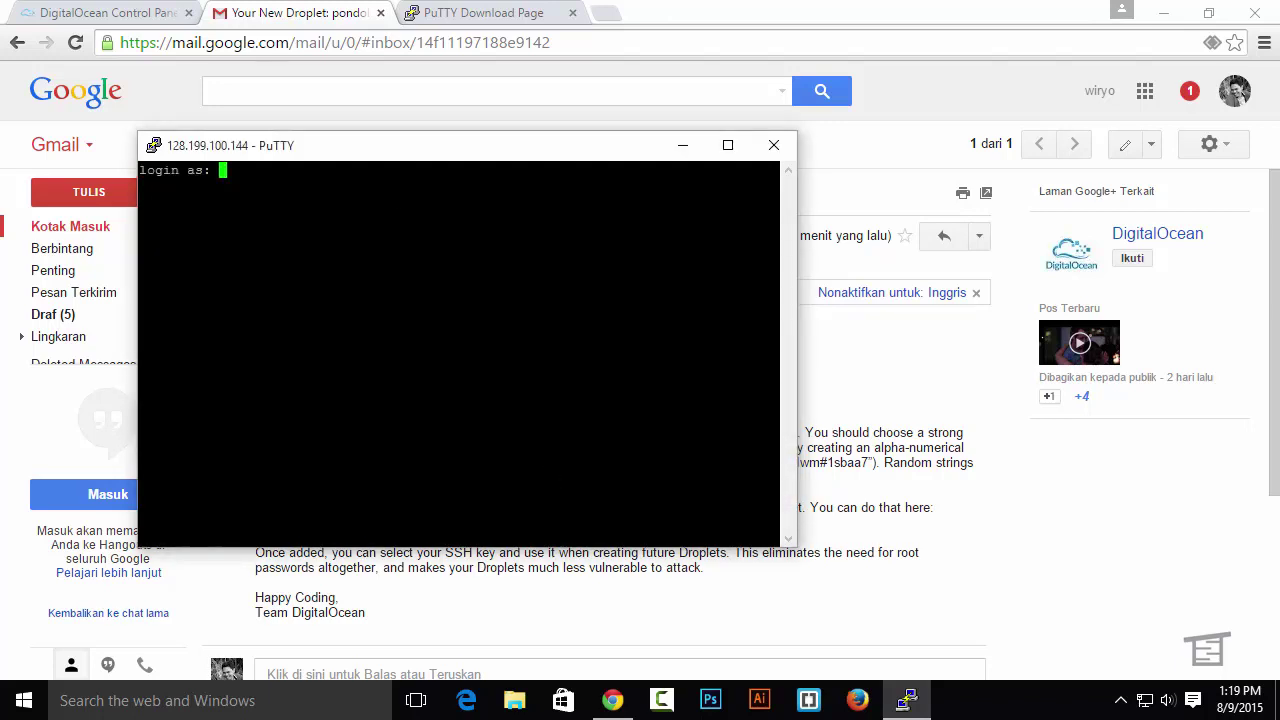
{"action": "left_click_drag", "start_coordinate": [521, 158], "coordinate": [866, 170]}
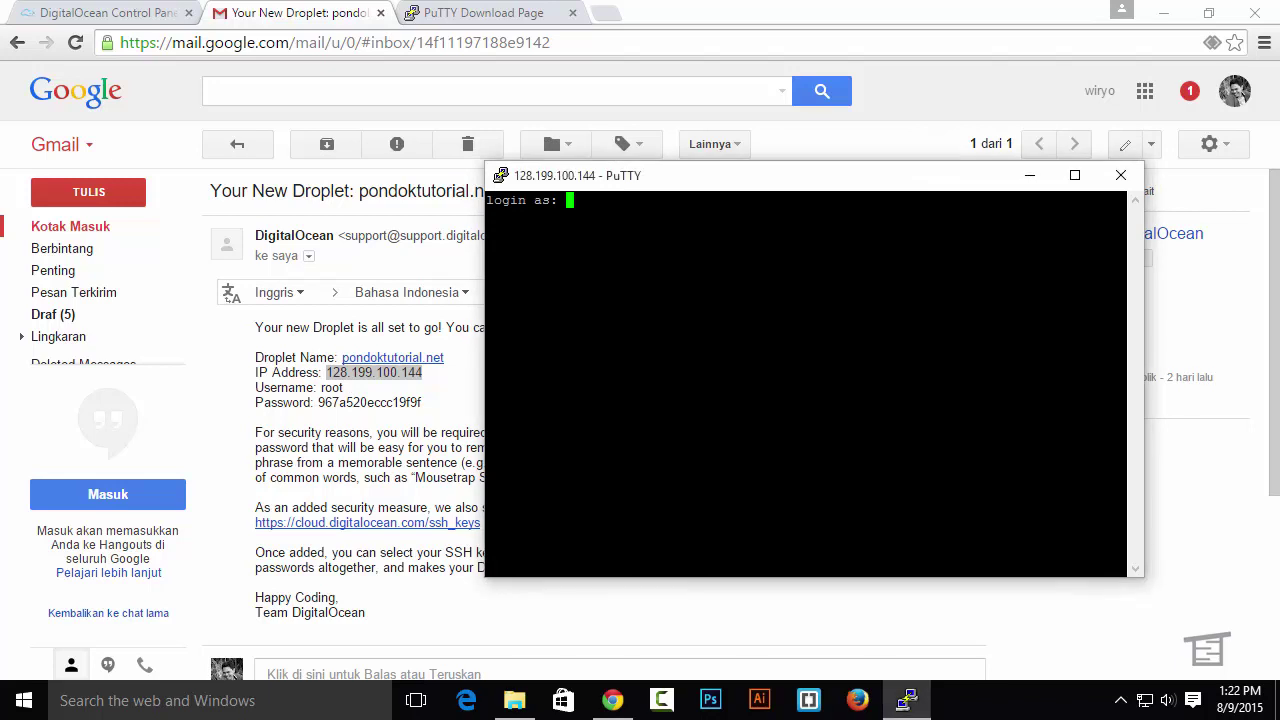
{"action": "type", "text": "root"}
Log in as root using the password copied from the droplet email
{"action": "key", "text": "Return"}
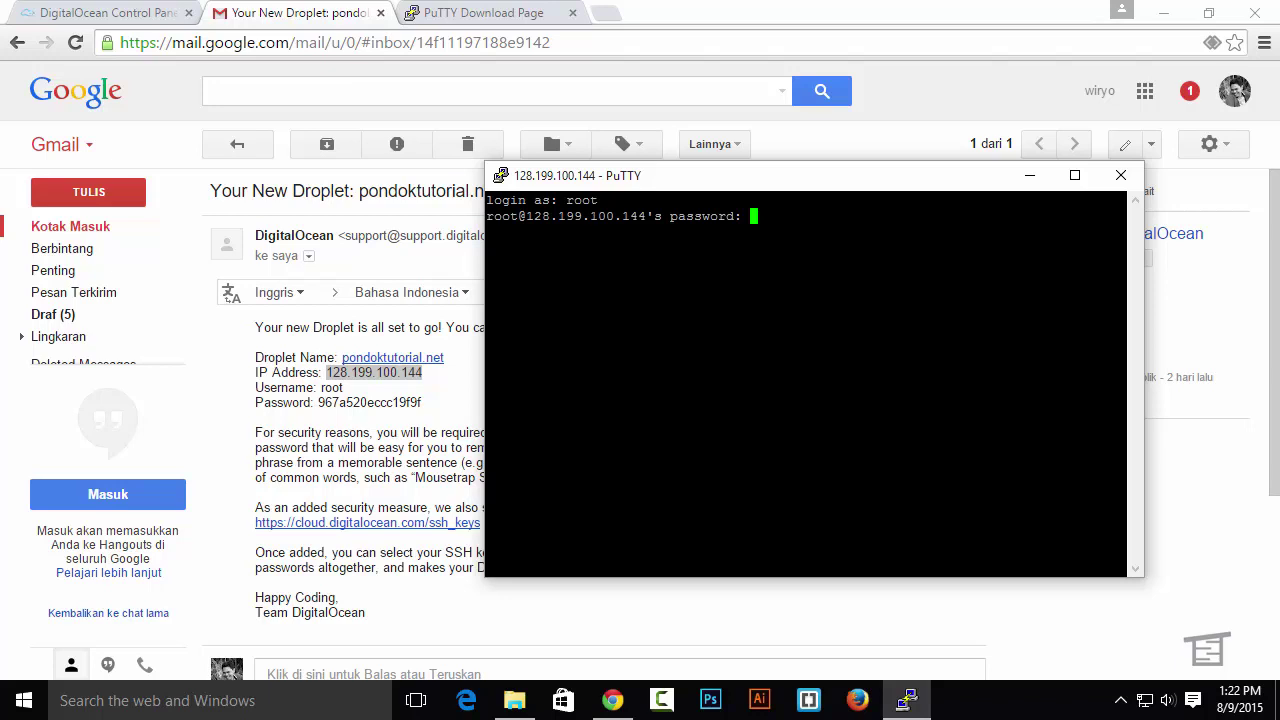
{"action": "left_click", "coordinate": [422, 402]}
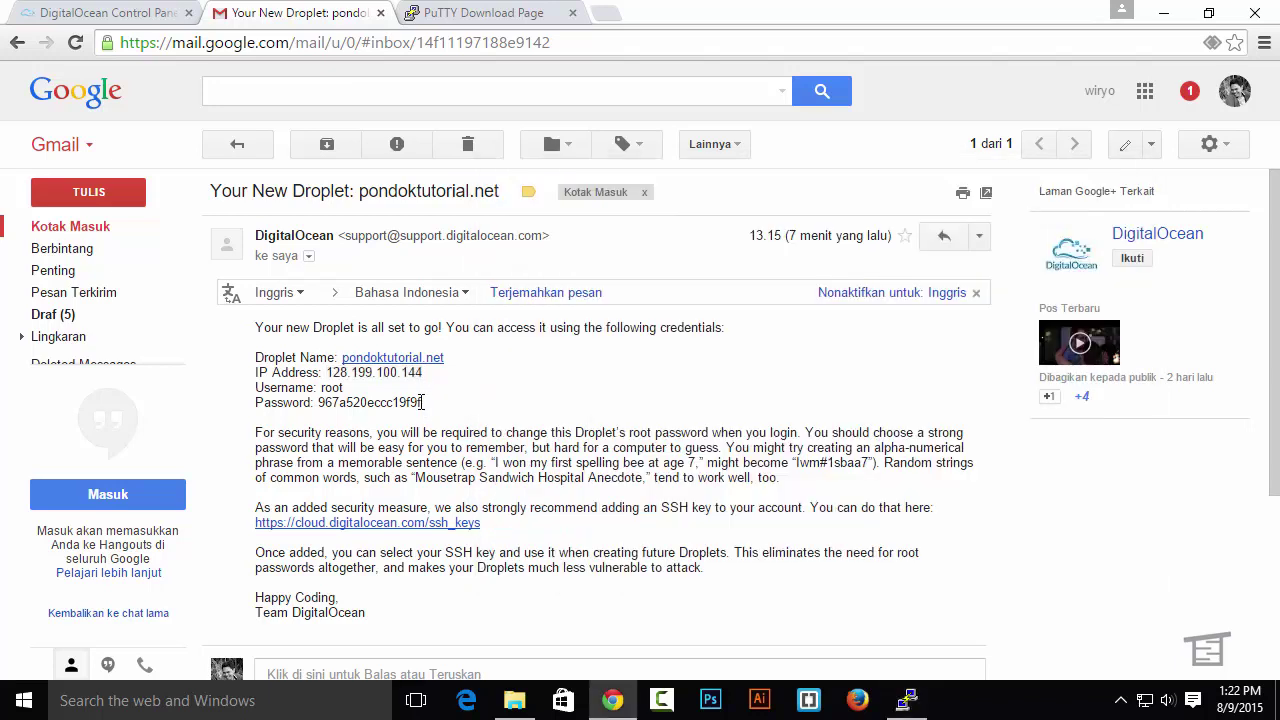
{"action": "left_click_drag", "start_coordinate": [422, 402], "coordinate": [319, 402]}
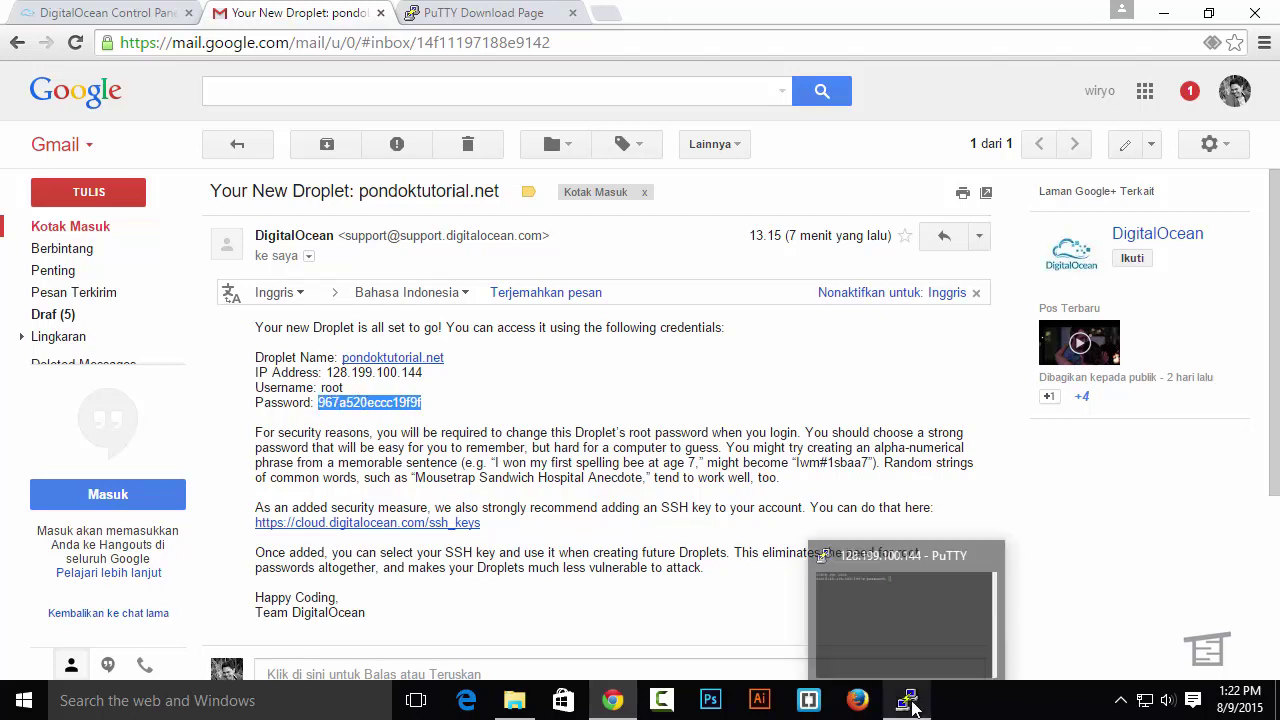
{"action": "left_click", "coordinate": [910, 703]}
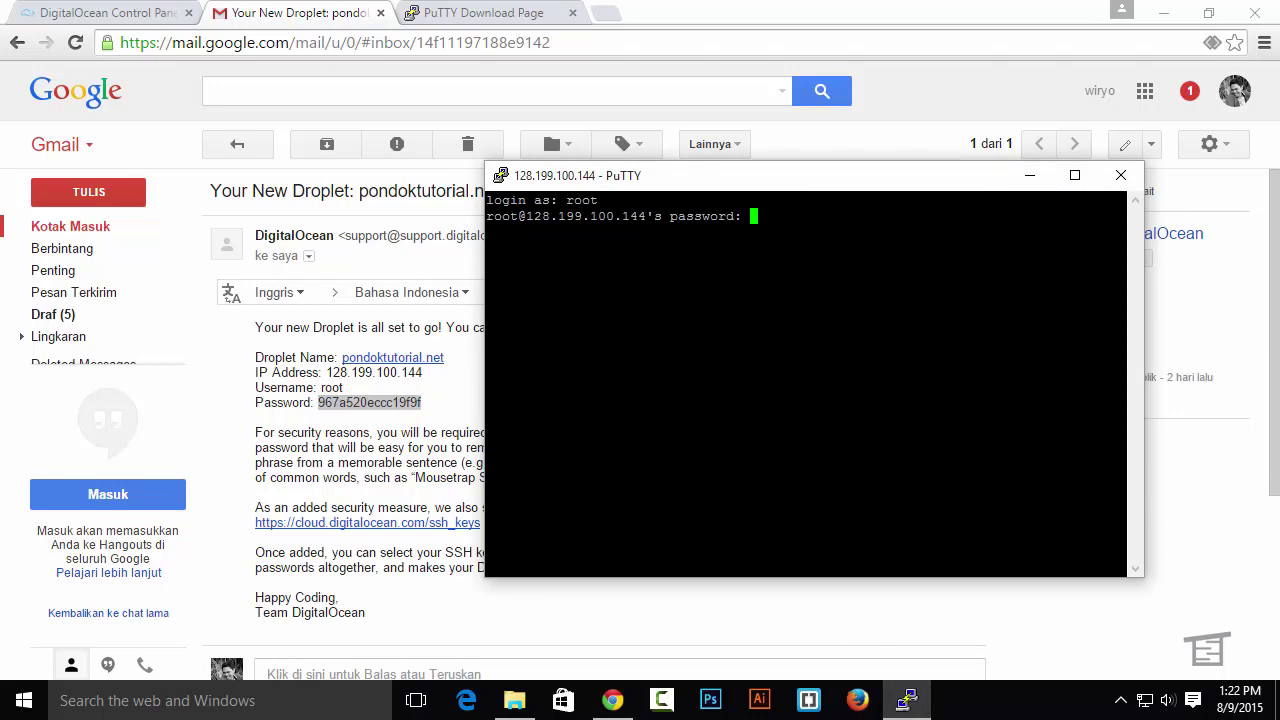
{"action": "key", "text": "Return"}
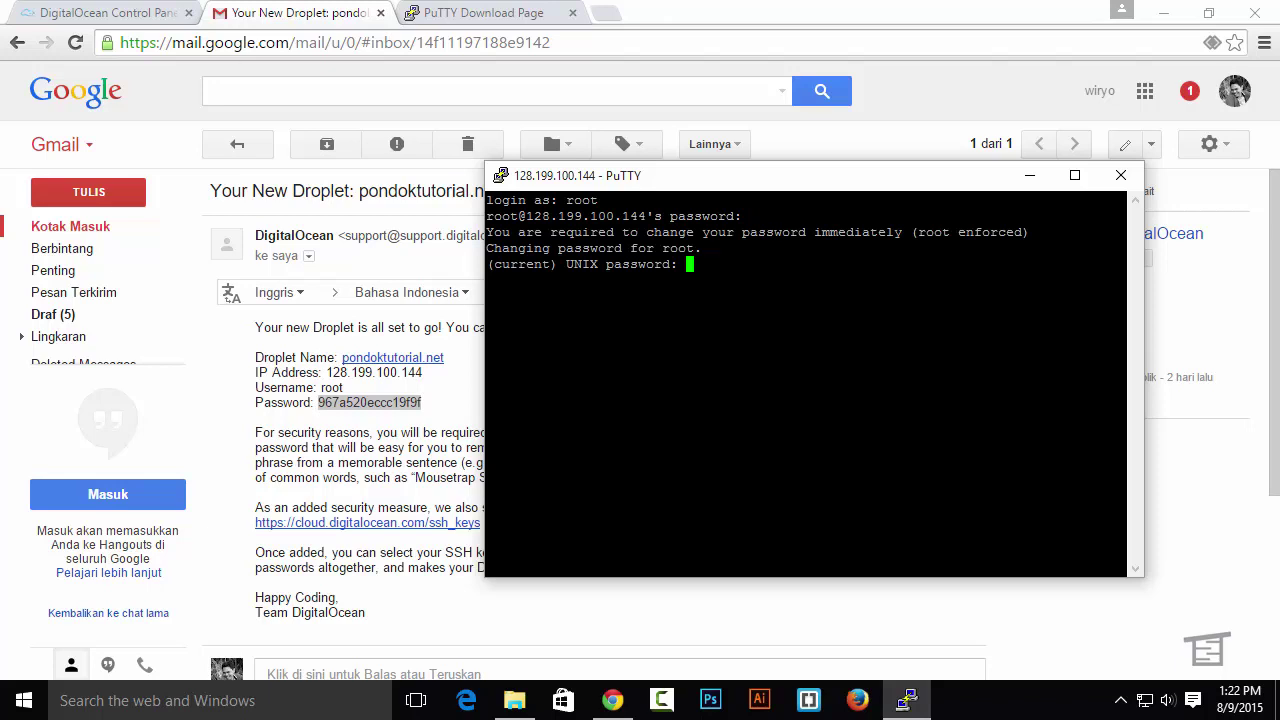
Enter the current root password, then set and confirm a new root password
{"action": "key", "text": "Return"}
{"action": "key", "text": "Return"}
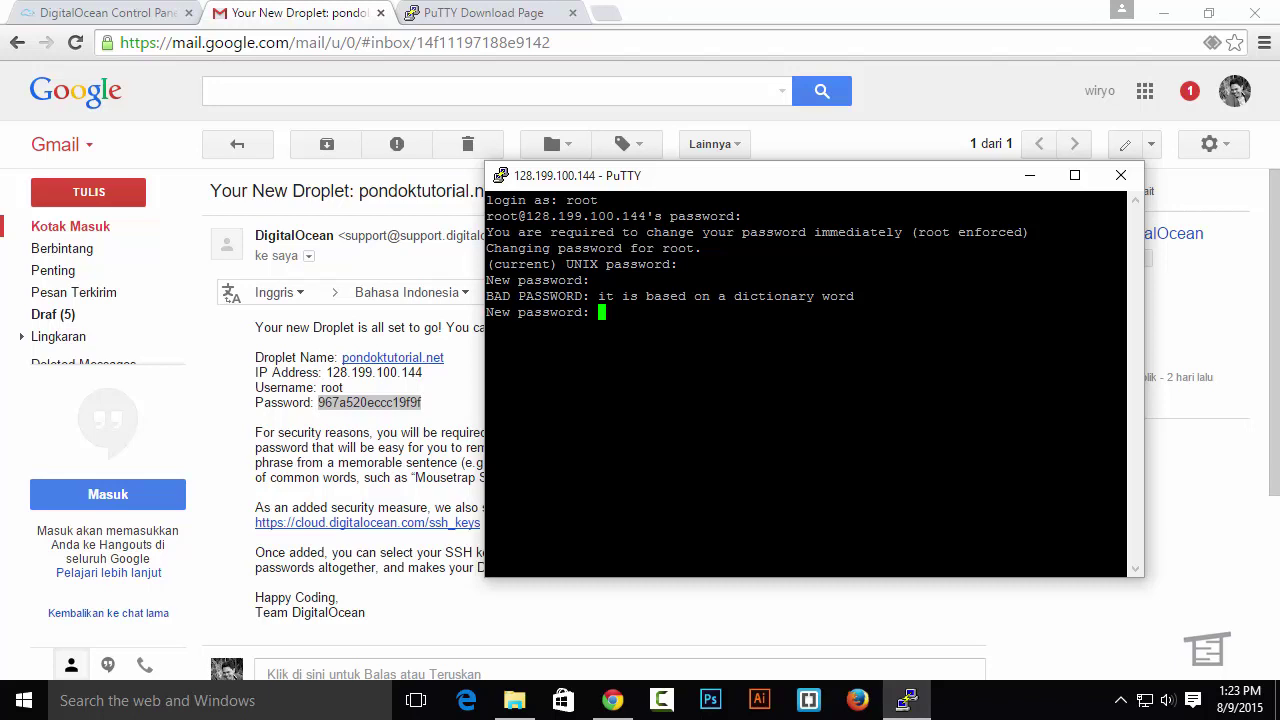
{"action": "key", "text": "Return"}
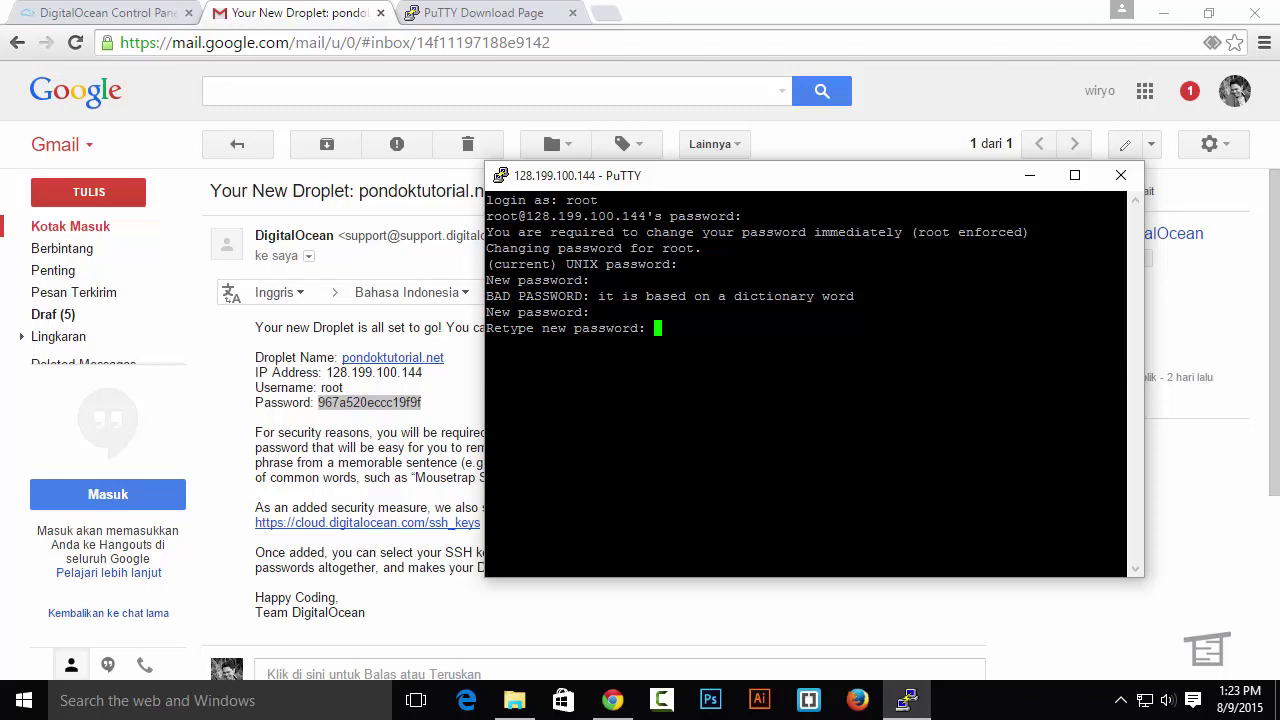
{"action": "key", "text": "Return"}
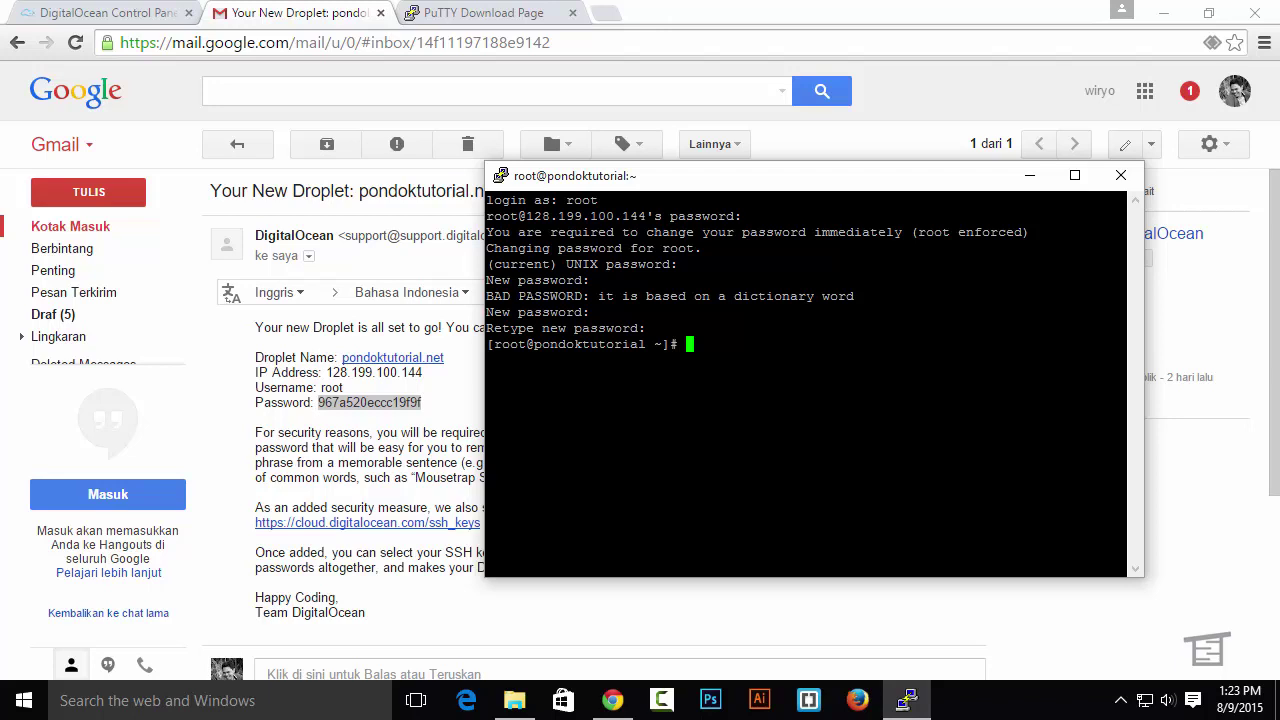
Open the pondoktutorial.net droplet's web console from the DigitalOcean control panel
{"action": "left_click", "coordinate": [114, 13]}
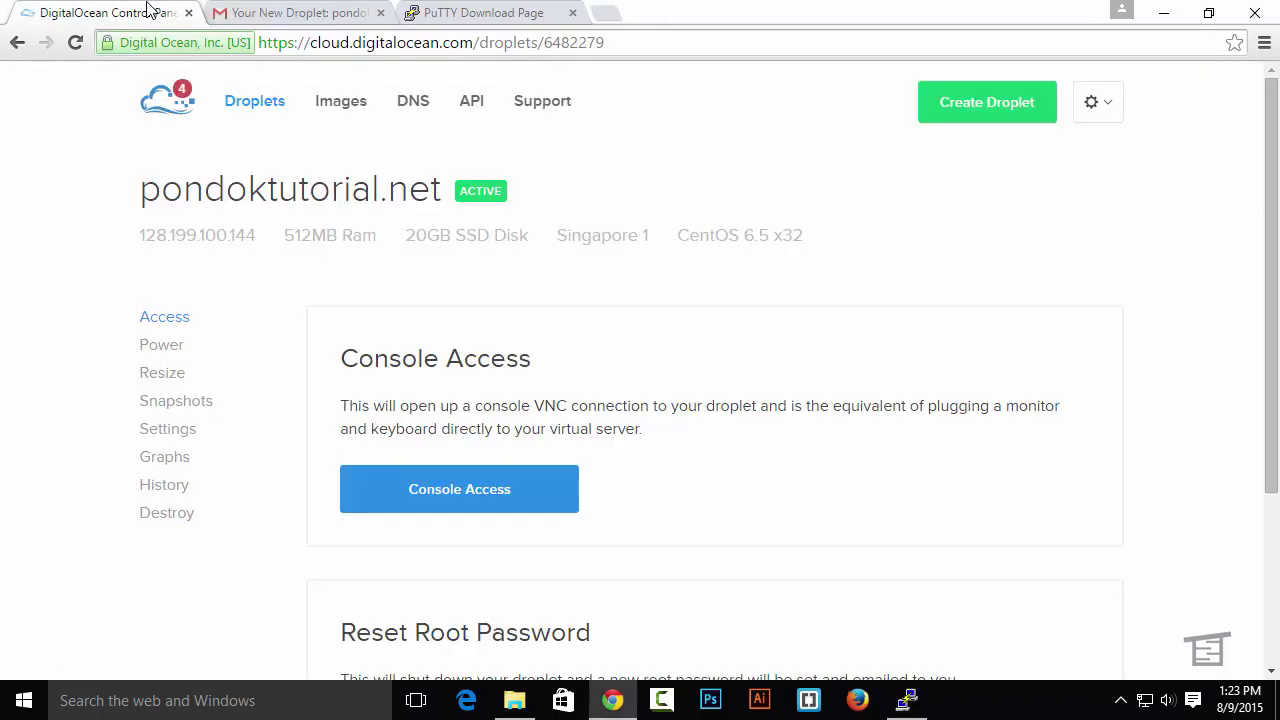
{"action": "scroll", "coordinate": [644, 318], "scroll_direction": "down", "scroll_amount": 2}
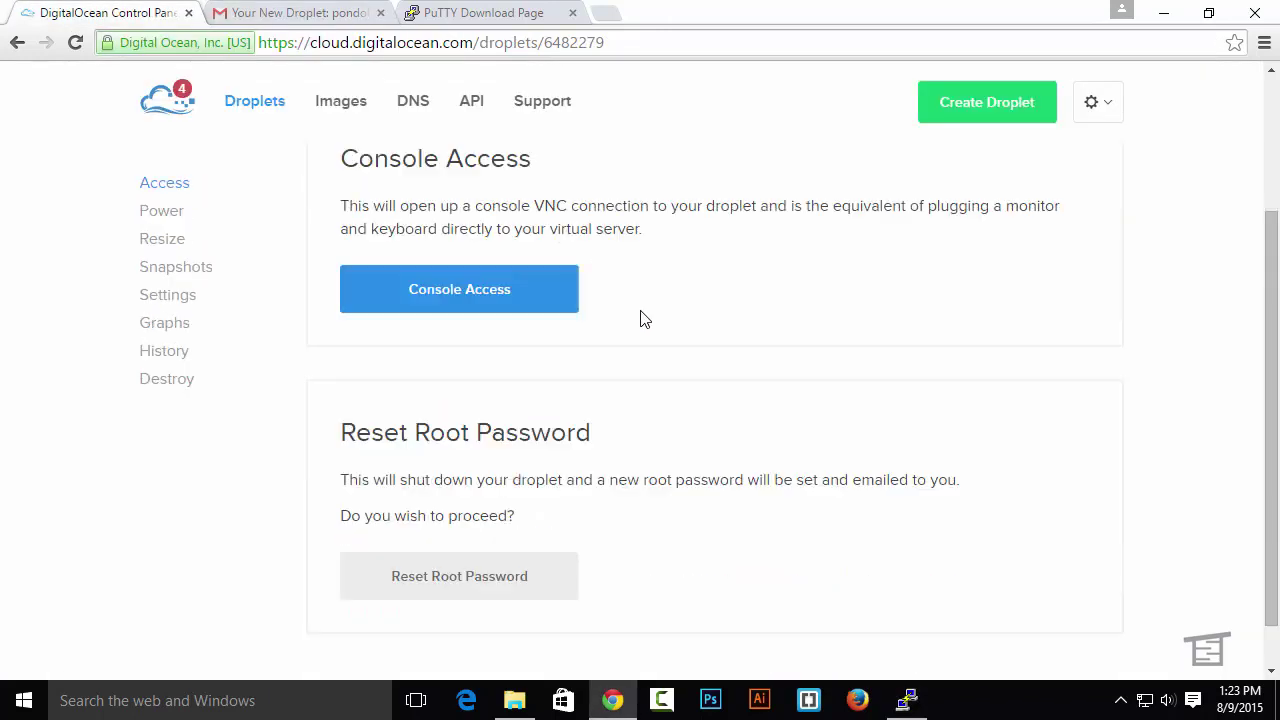
{"action": "left_click", "coordinate": [528, 294]}
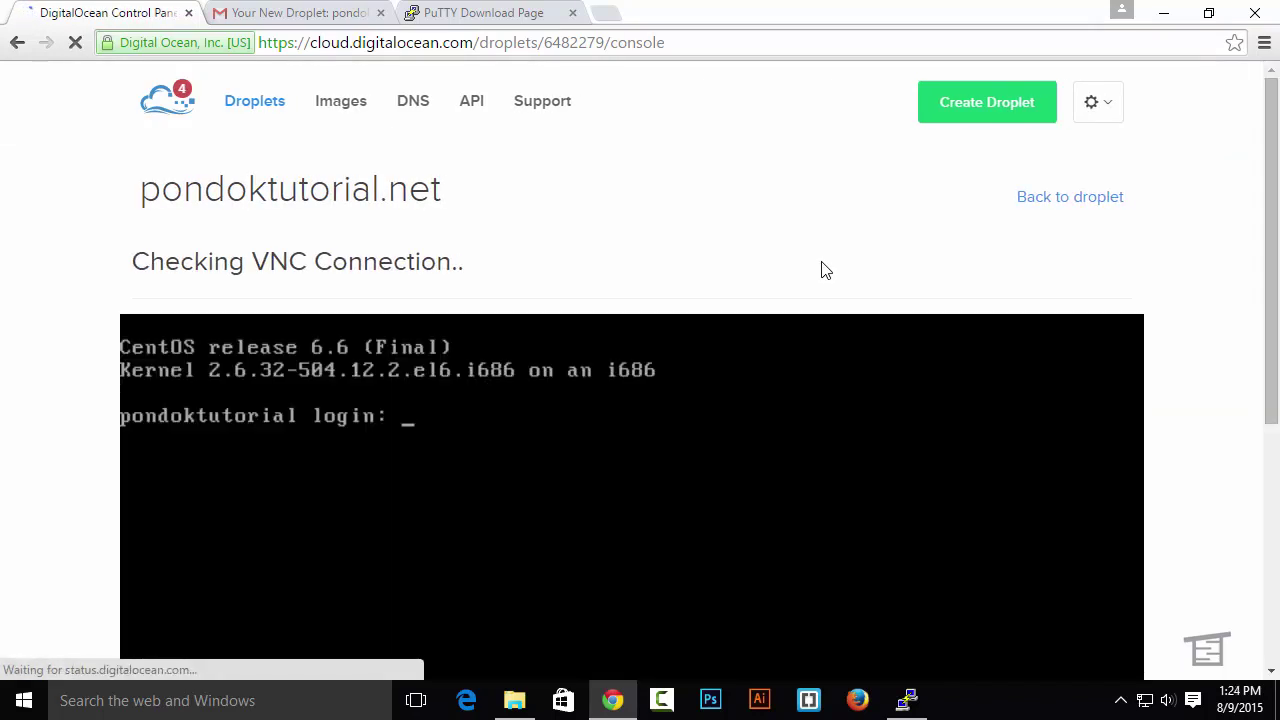
{"action": "scroll", "coordinate": [765, 330], "scroll_direction": "down", "scroll_amount": 1}
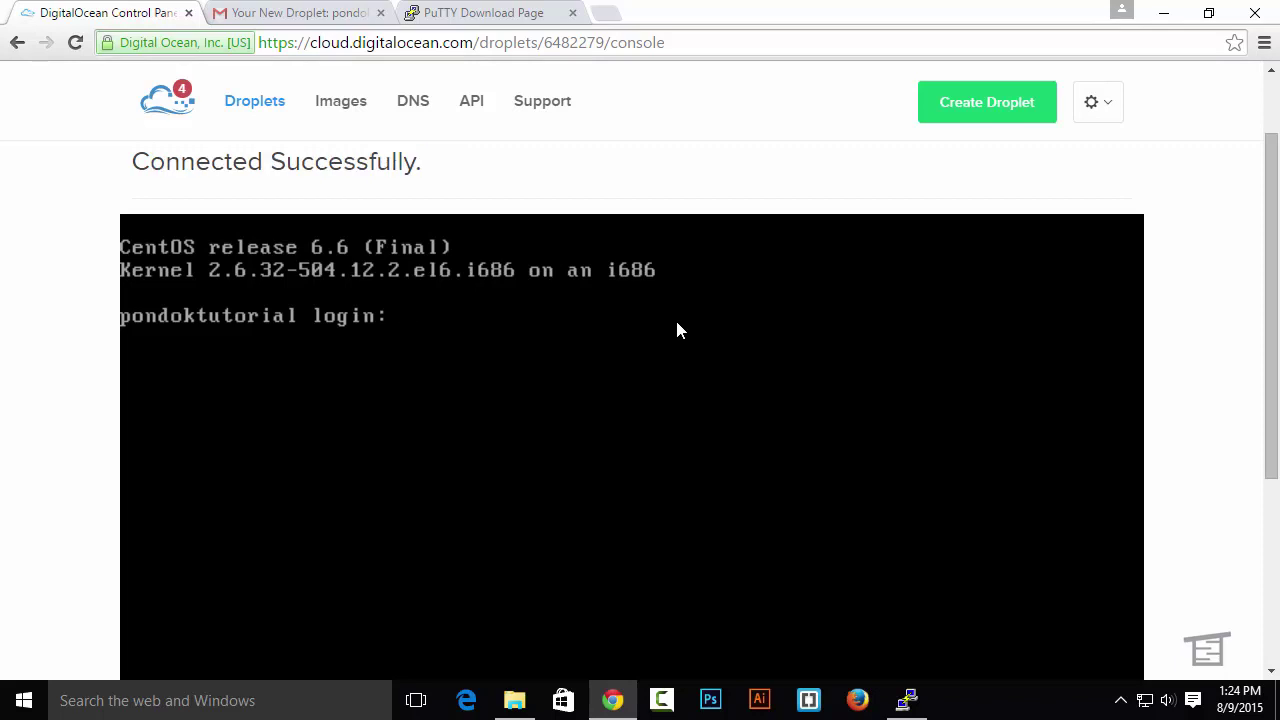
Log in to the console as root with the new password and type 'yum install wget'
{"action": "type", "text": "root"}
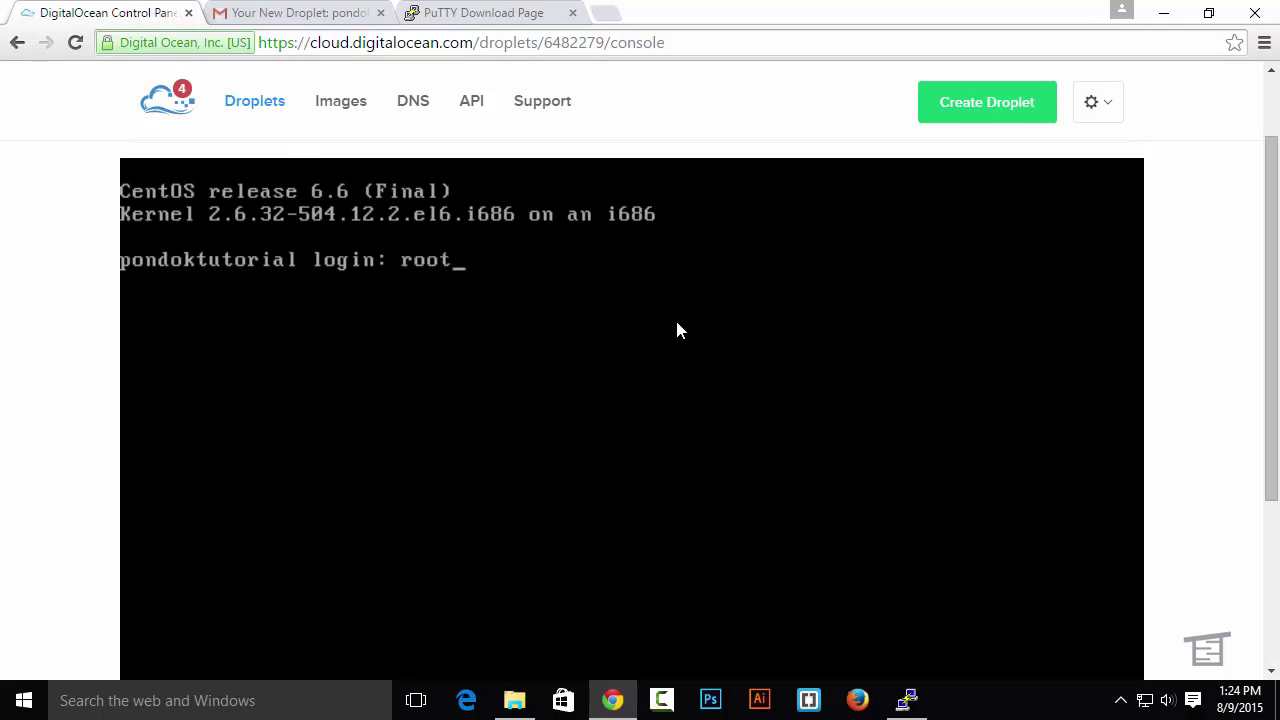
{"action": "key", "text": "Return"}
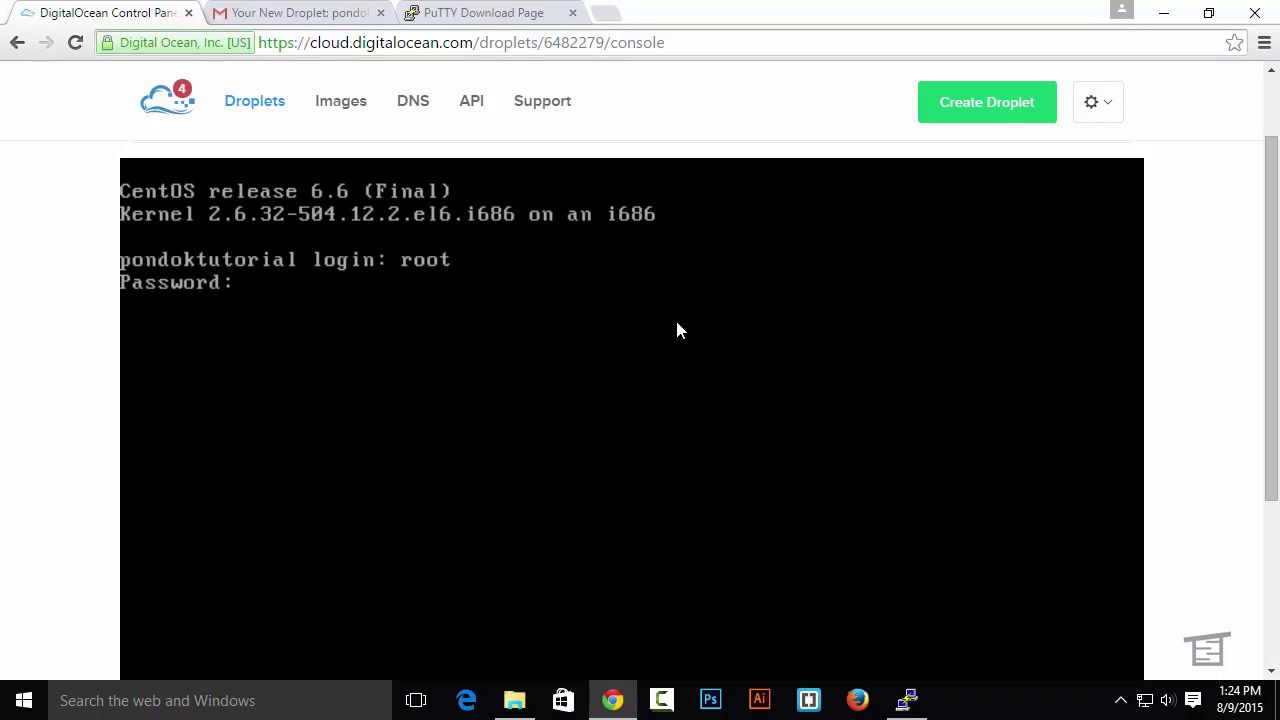
{"action": "key", "text": "Return"}
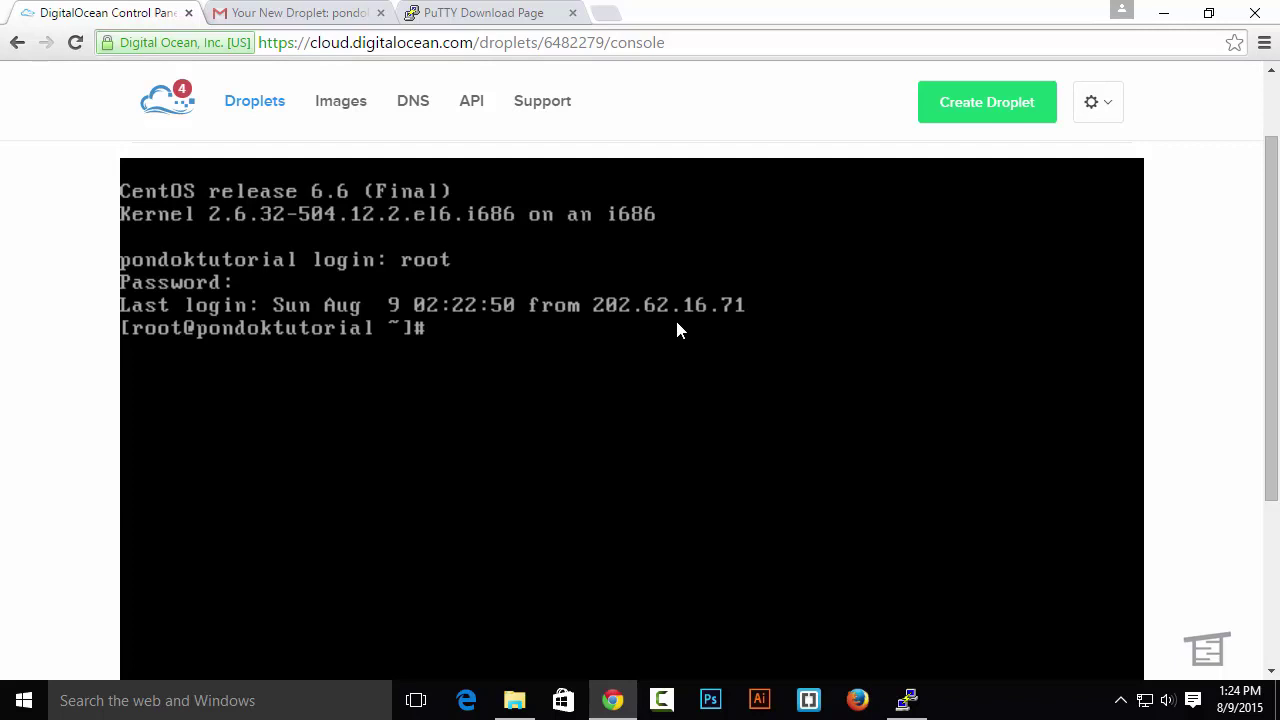
{"action": "type", "text": "yum install w"}
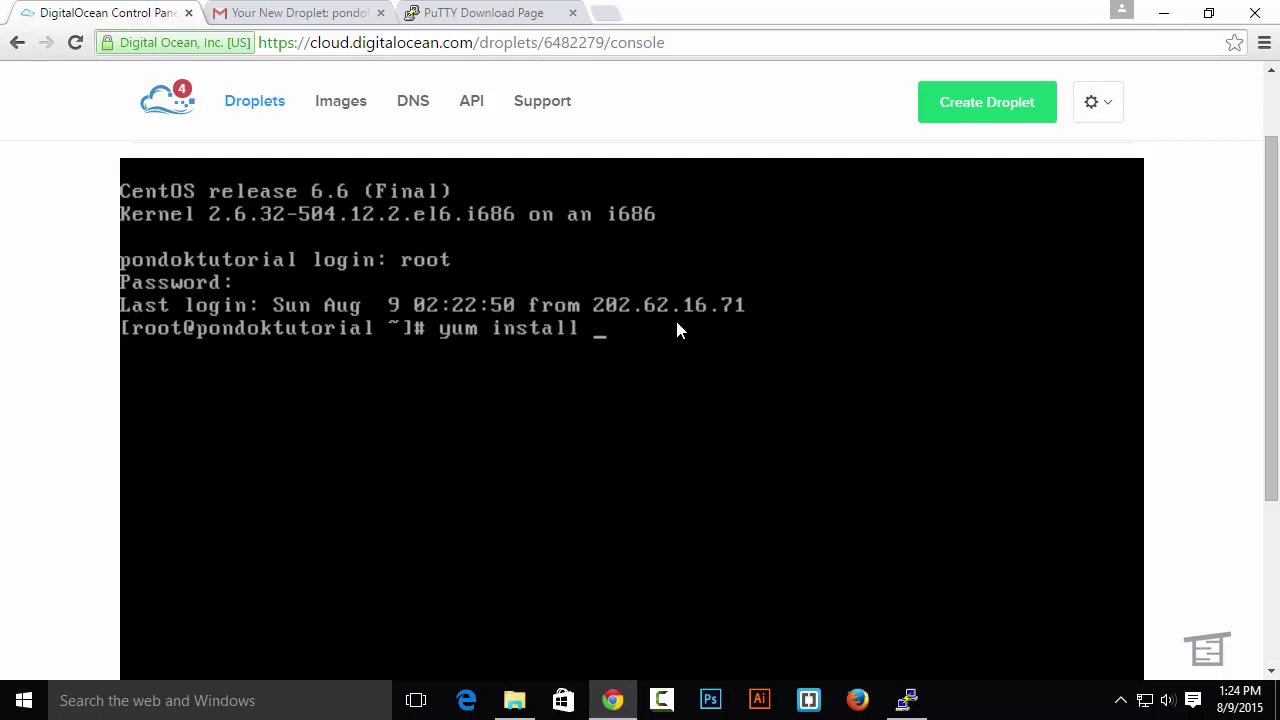
{"action": "type", "text": "get"}
Install wget with yum, answering y to confirm, then begin the wget command for Webuzo's installer
{"action": "key", "text": "Return"}
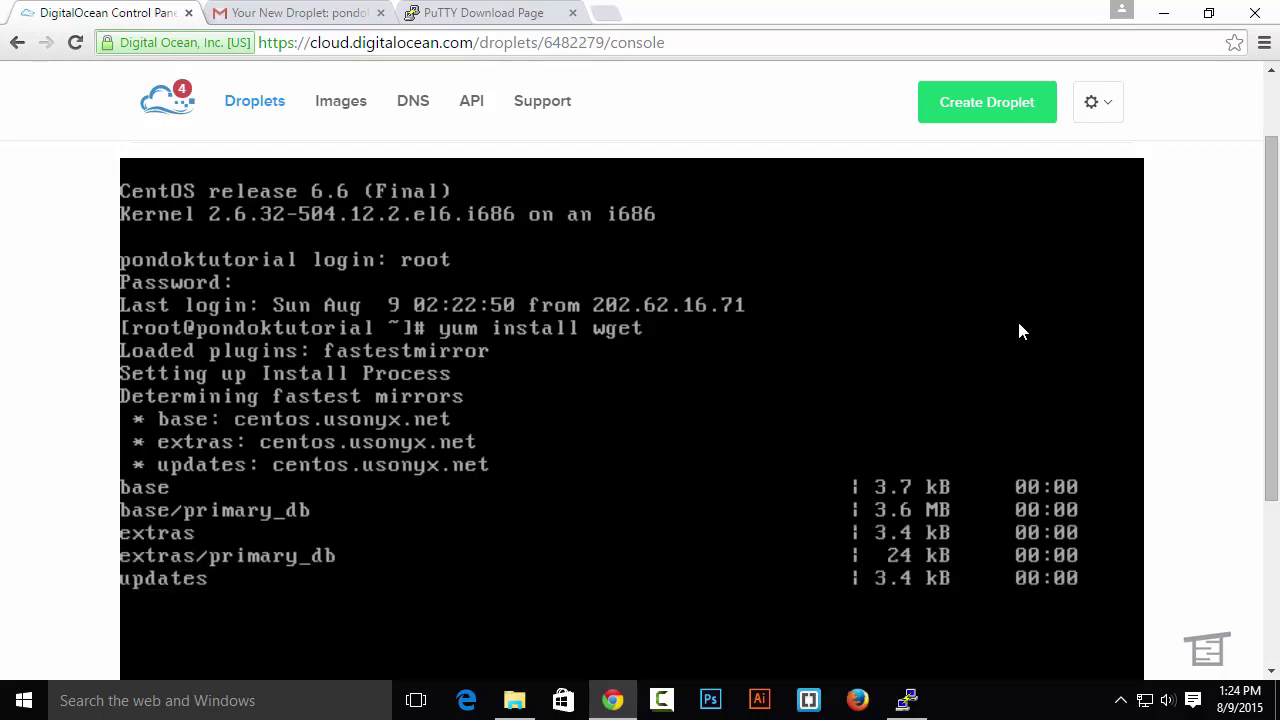
{"action": "scroll", "coordinate": [1176, 303], "scroll_direction": "down", "scroll_amount": 3}
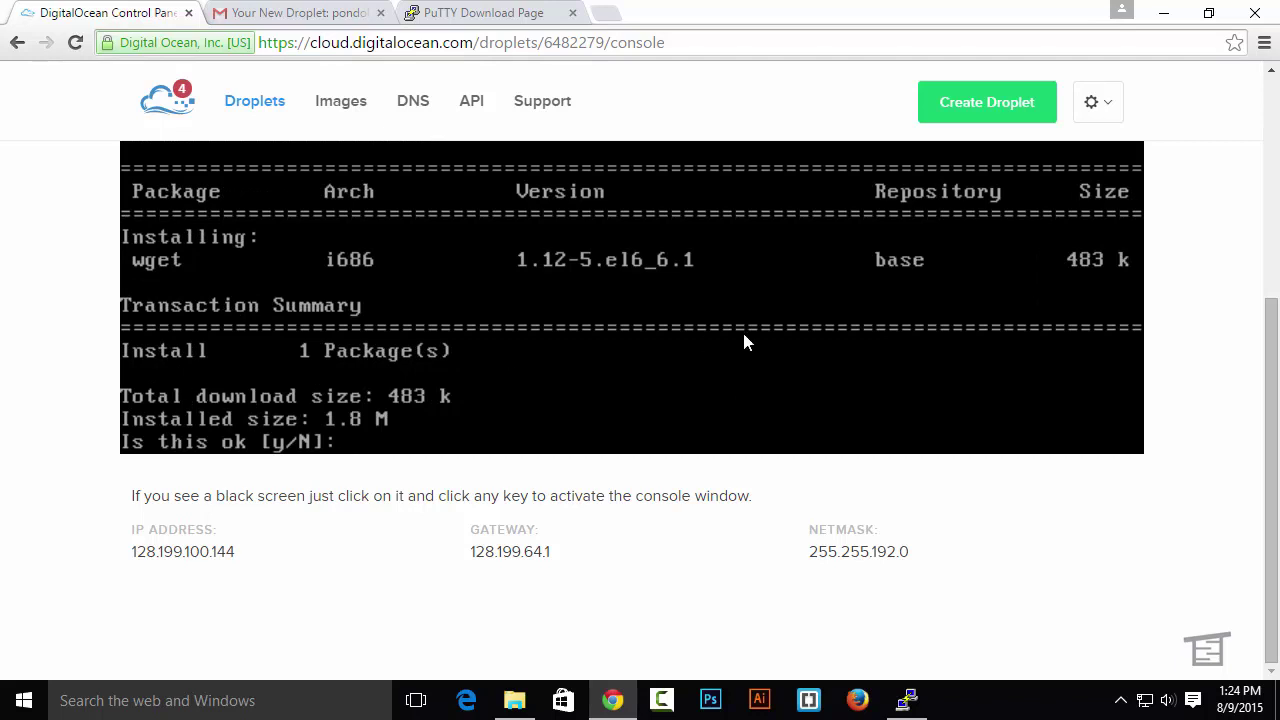
{"action": "type", "text": "y"}
{"action": "key", "text": "Return"}
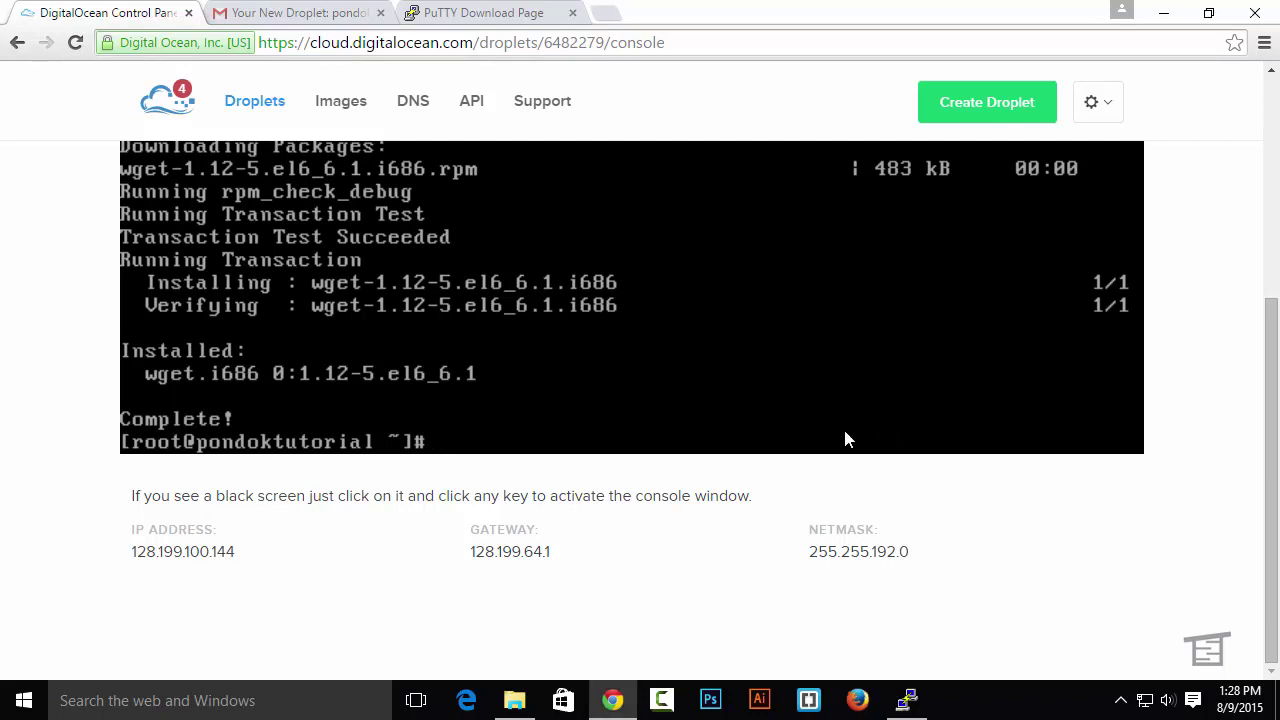
{"action": "type", "text": "wget -N http:"}
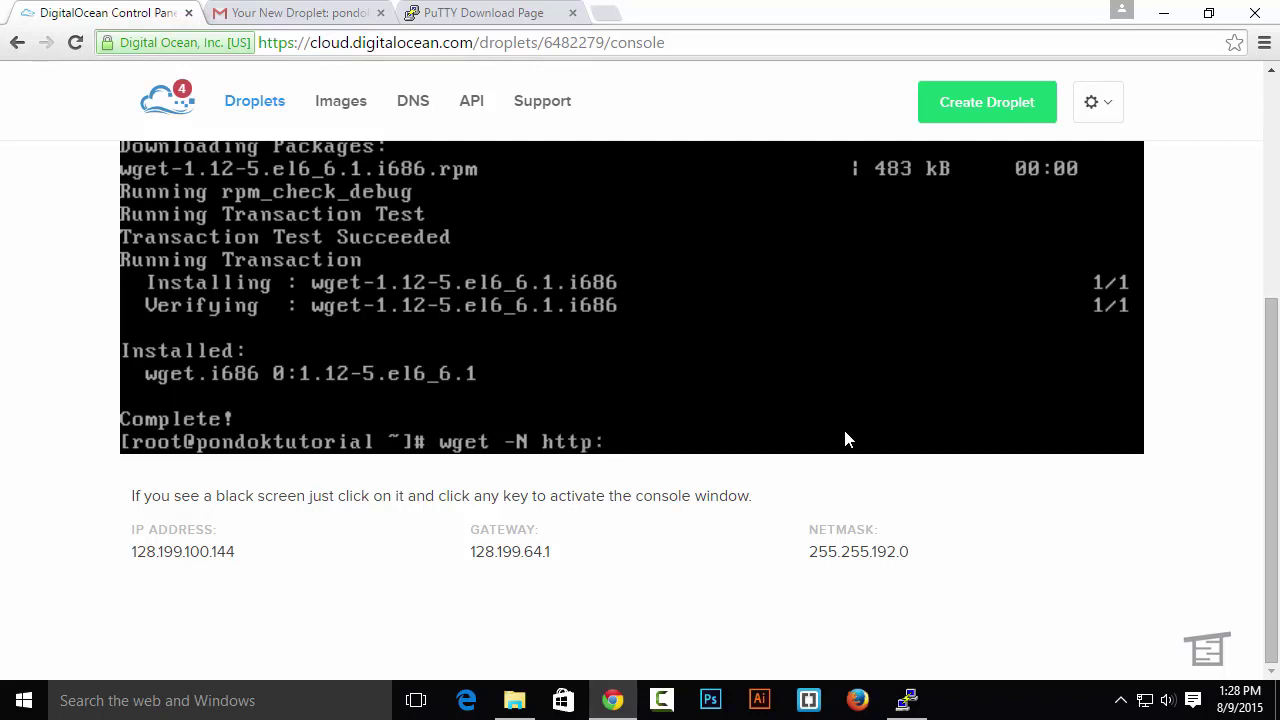
{"action": "type", "text": "//files.webuzo."}
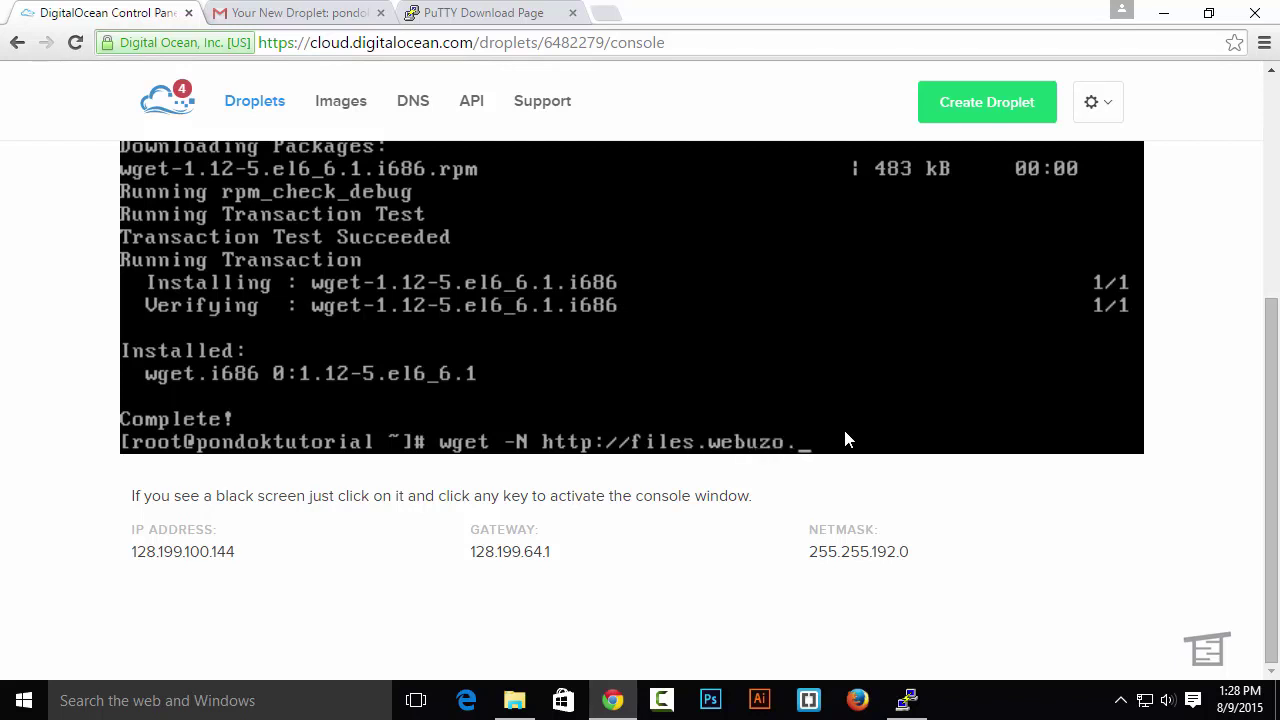
{"action": "type", "text": "com/"}
Download install.sh from files.webuzo.com, chmod it to 0755, and enter ./install.sh at the prompt
{"action": "type", "text": "install"}
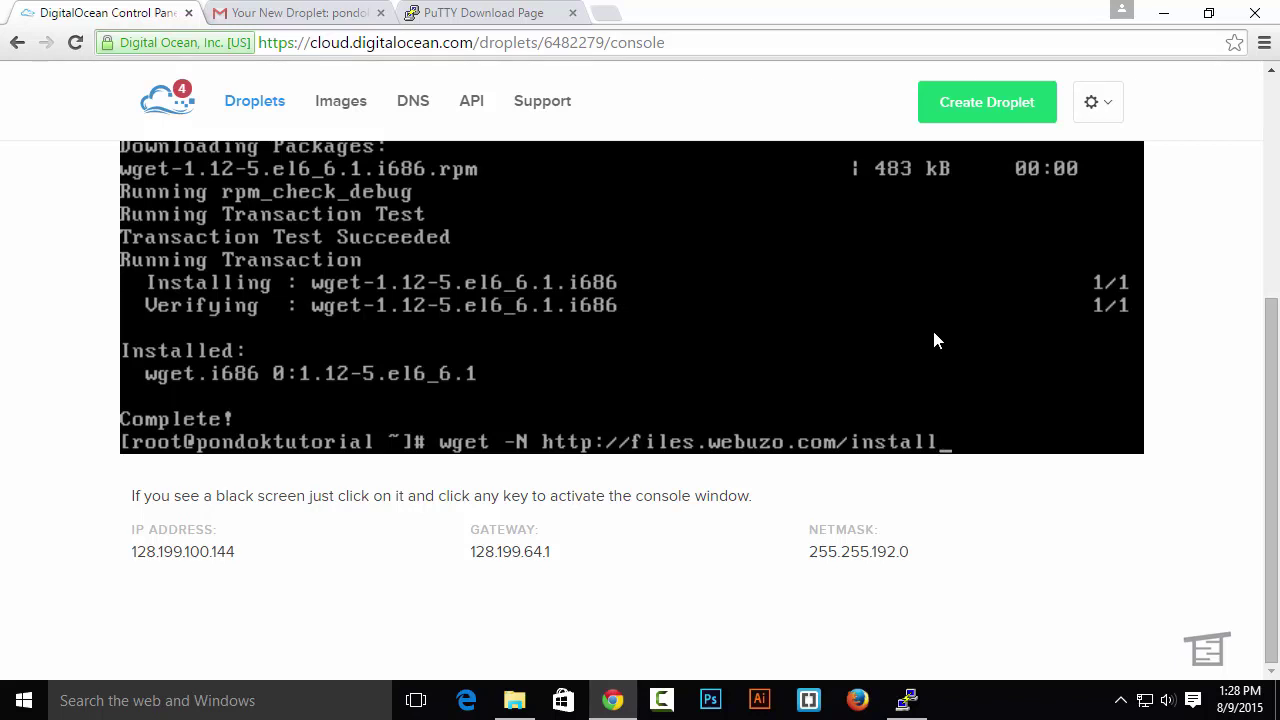
{"action": "type", "text": ".sh"}
{"action": "key", "text": "Return"}
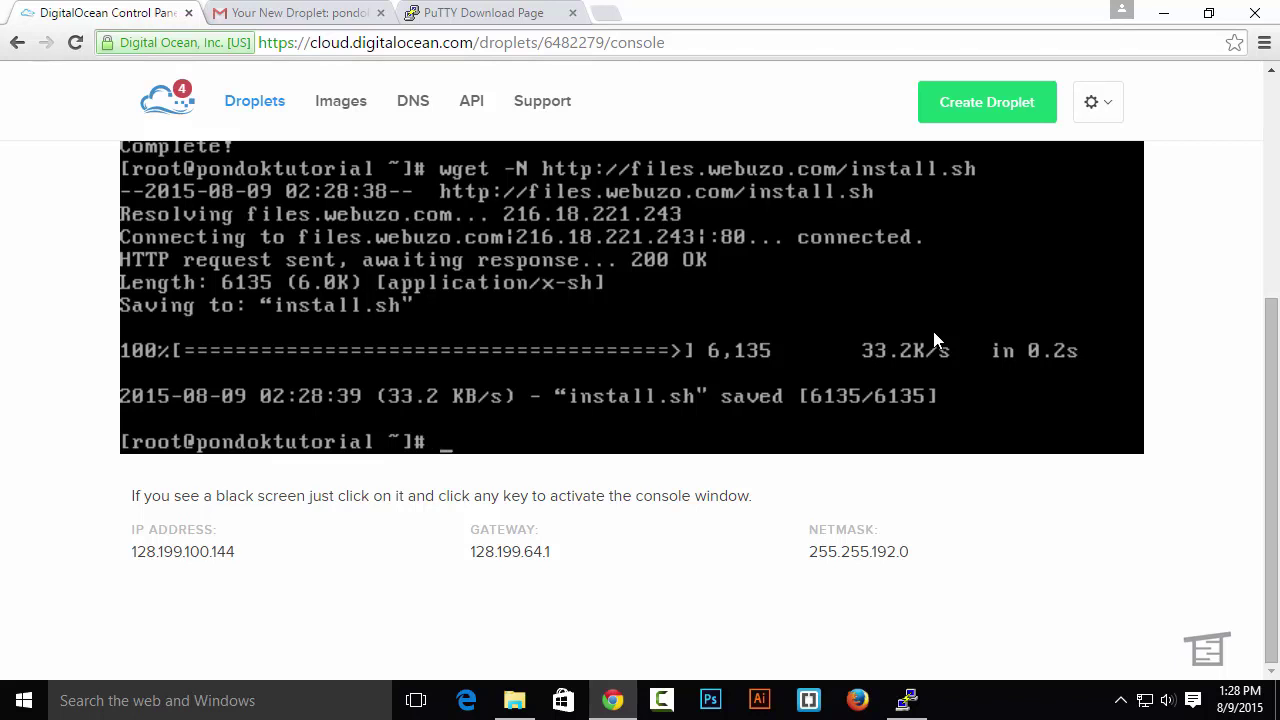
{"action": "type", "text": "chmod 0"}
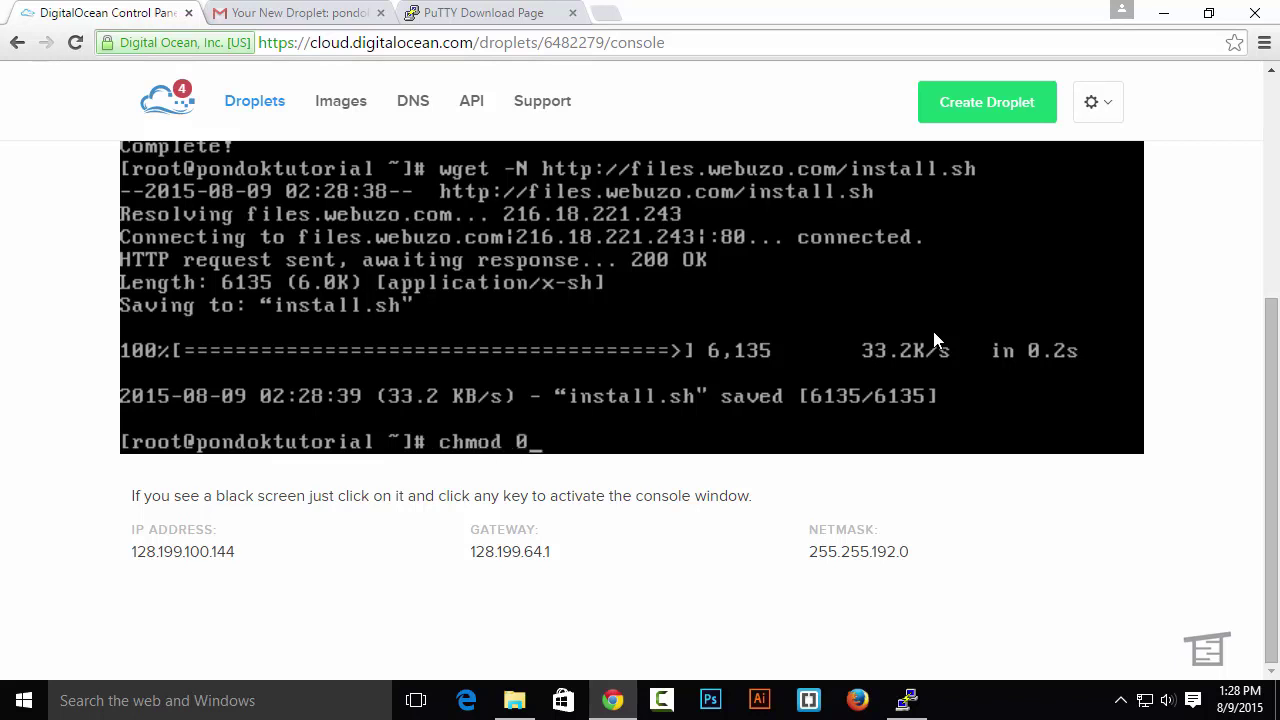
{"action": "type", "text": "755 insta"}
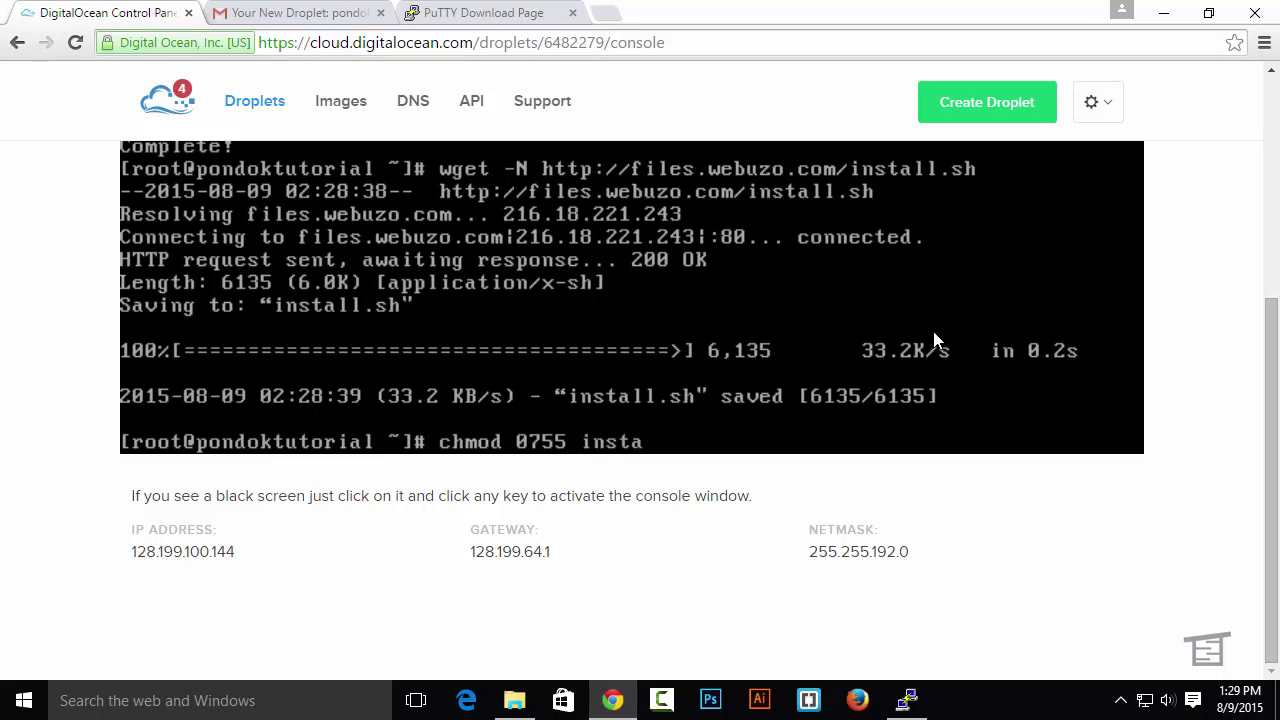
{"action": "type", "text": "ll.sh"}
{"action": "key", "text": "Return"}
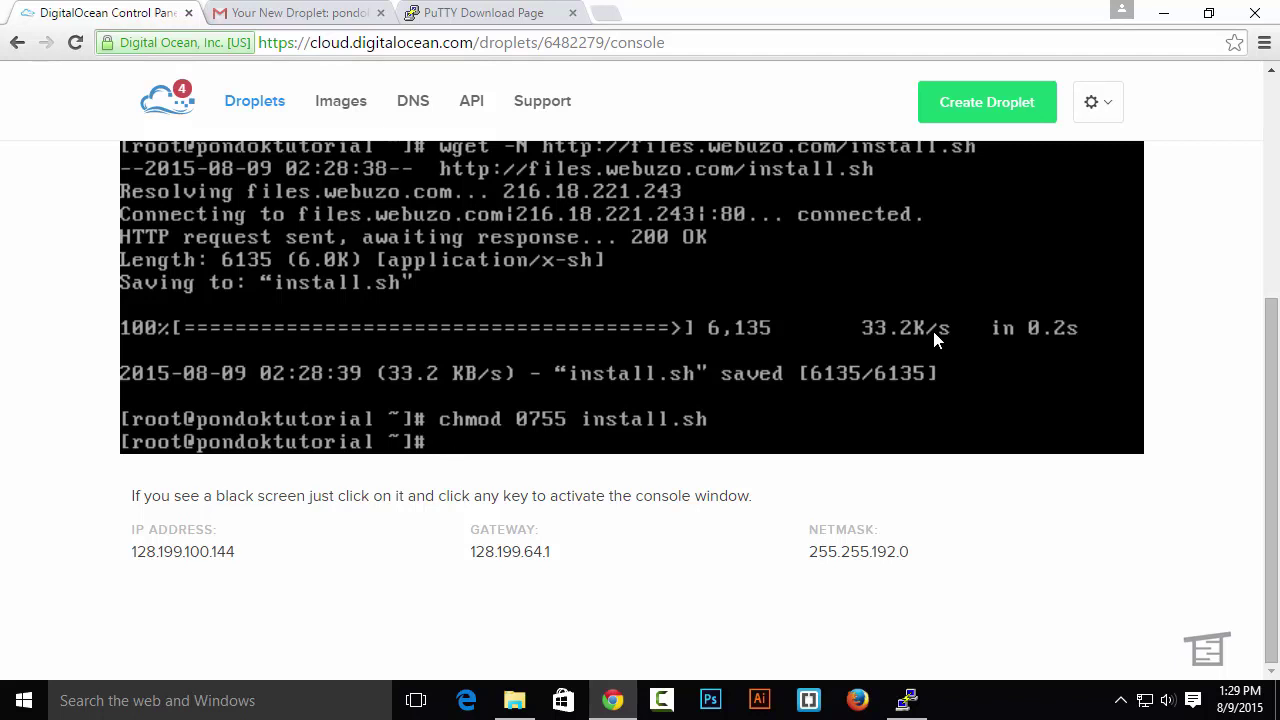
{"action": "type", "text": "./install.sh"}
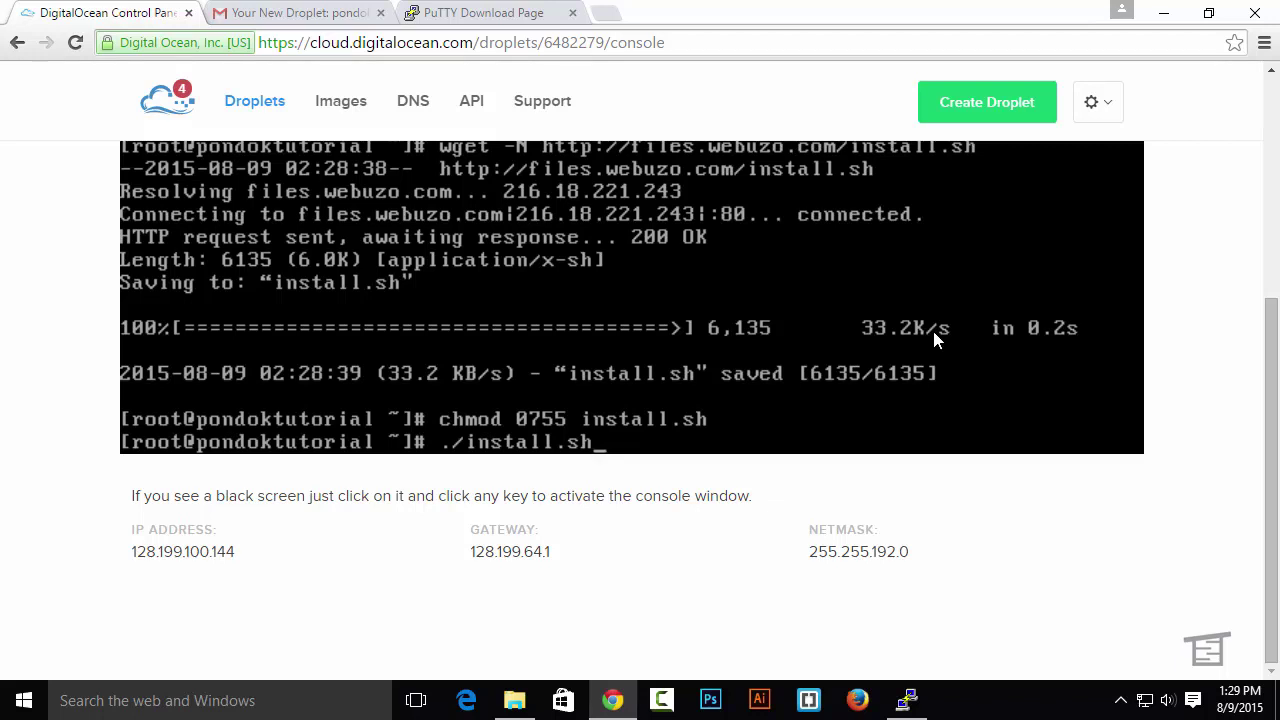
Execute ./install.sh so the Webuzo installer runs to completion
{"action": "key", "text": "Return"}
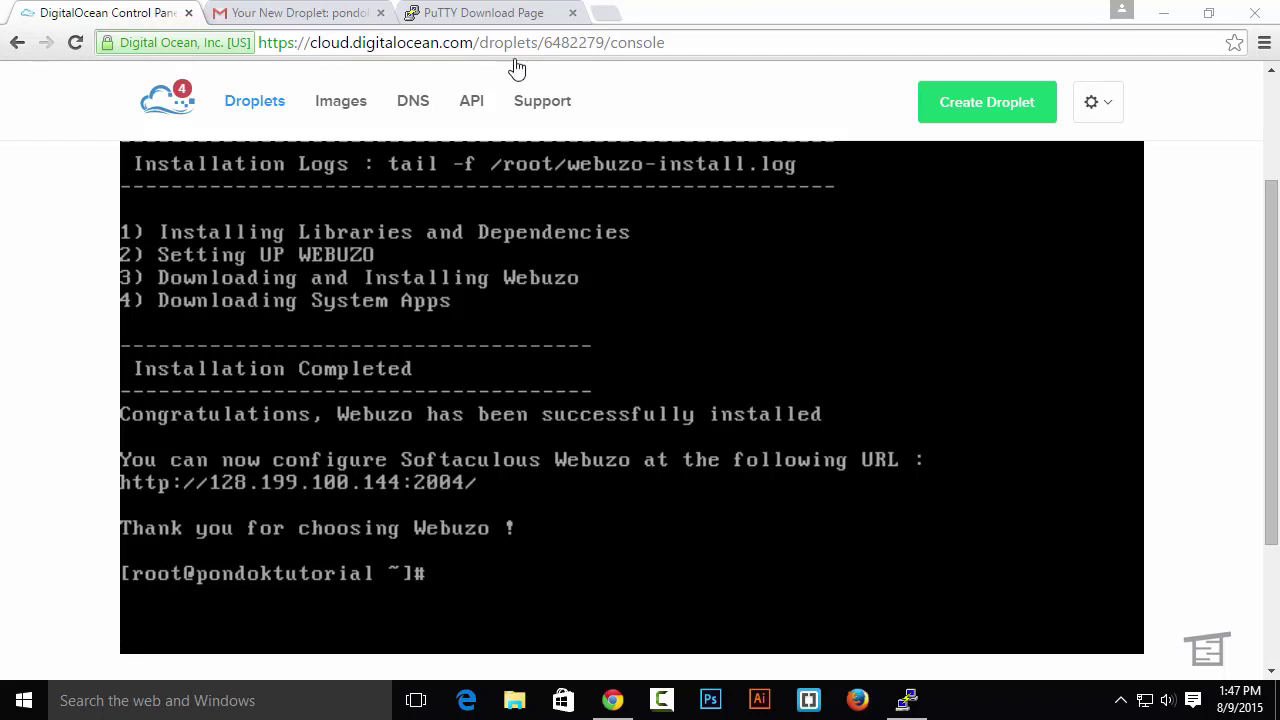
Copy the droplet IP from the email and load 128.199.100.144:2004 in a new tab
{"action": "left_click", "coordinate": [350, 14]}
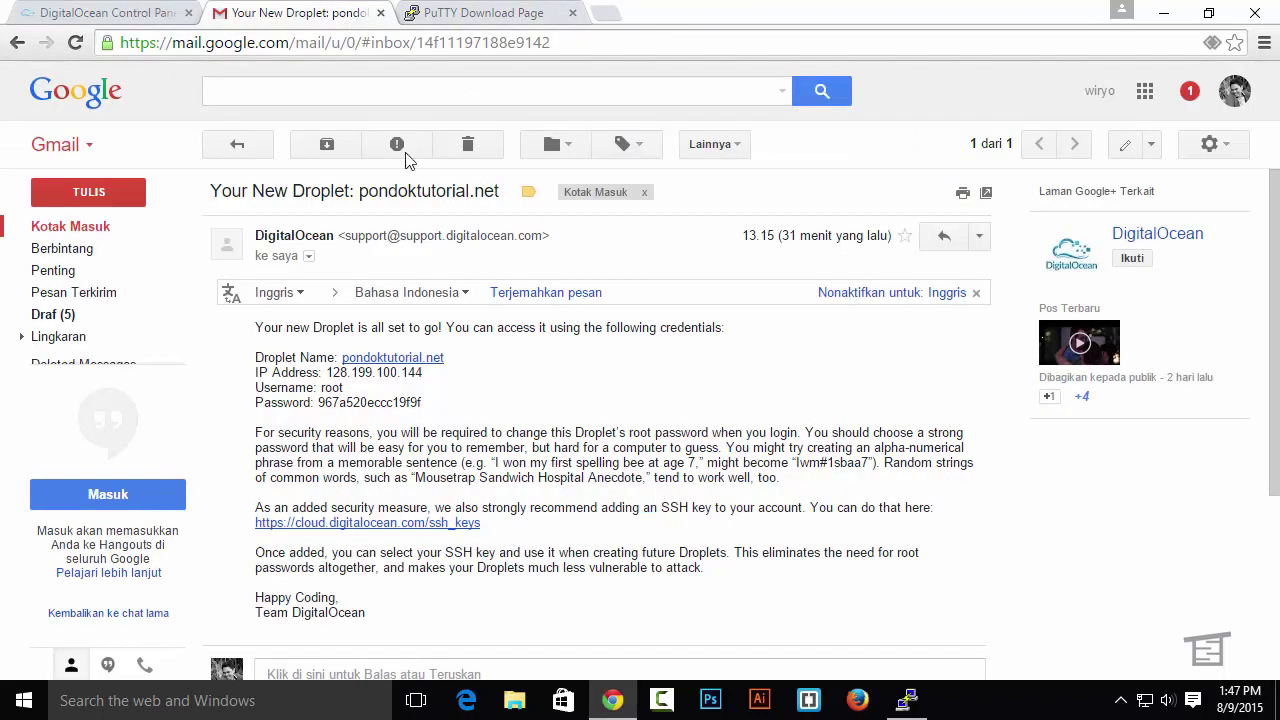
{"action": "left_click_drag", "start_coordinate": [423, 374], "coordinate": [330, 367]}
{"action": "key", "text": "ctrl+c"}
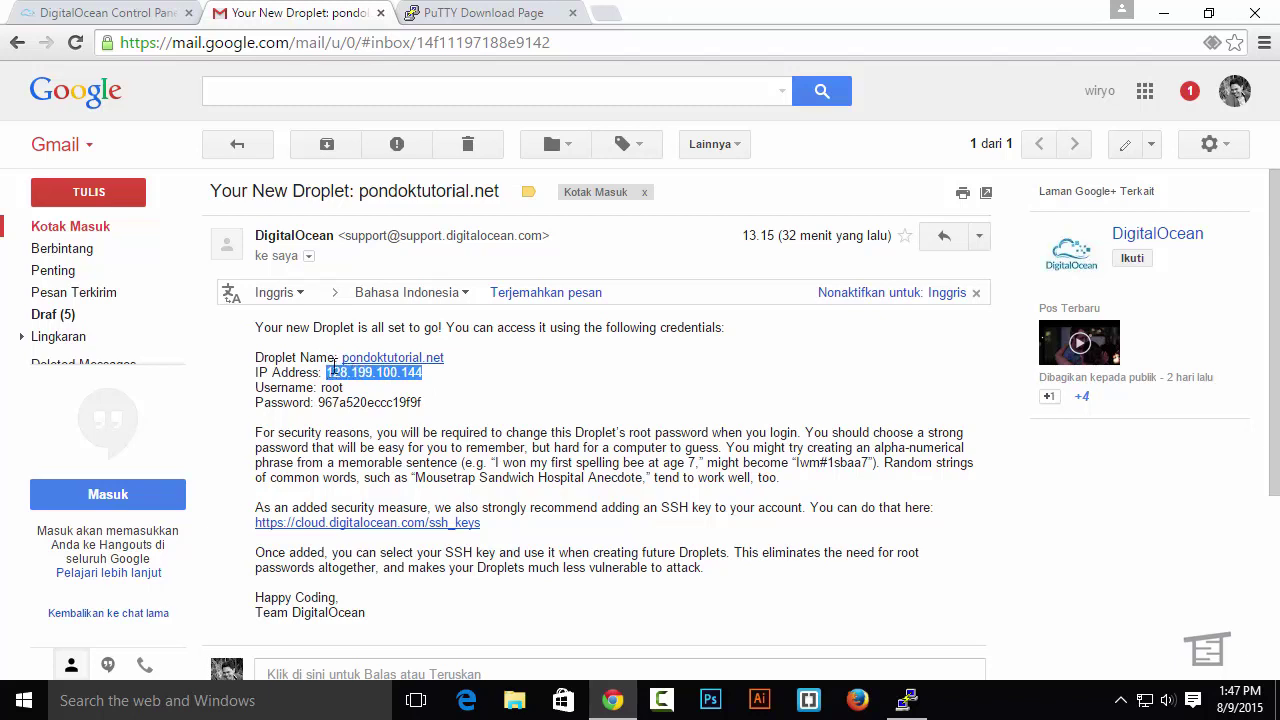
{"action": "left_click", "coordinate": [608, 22]}
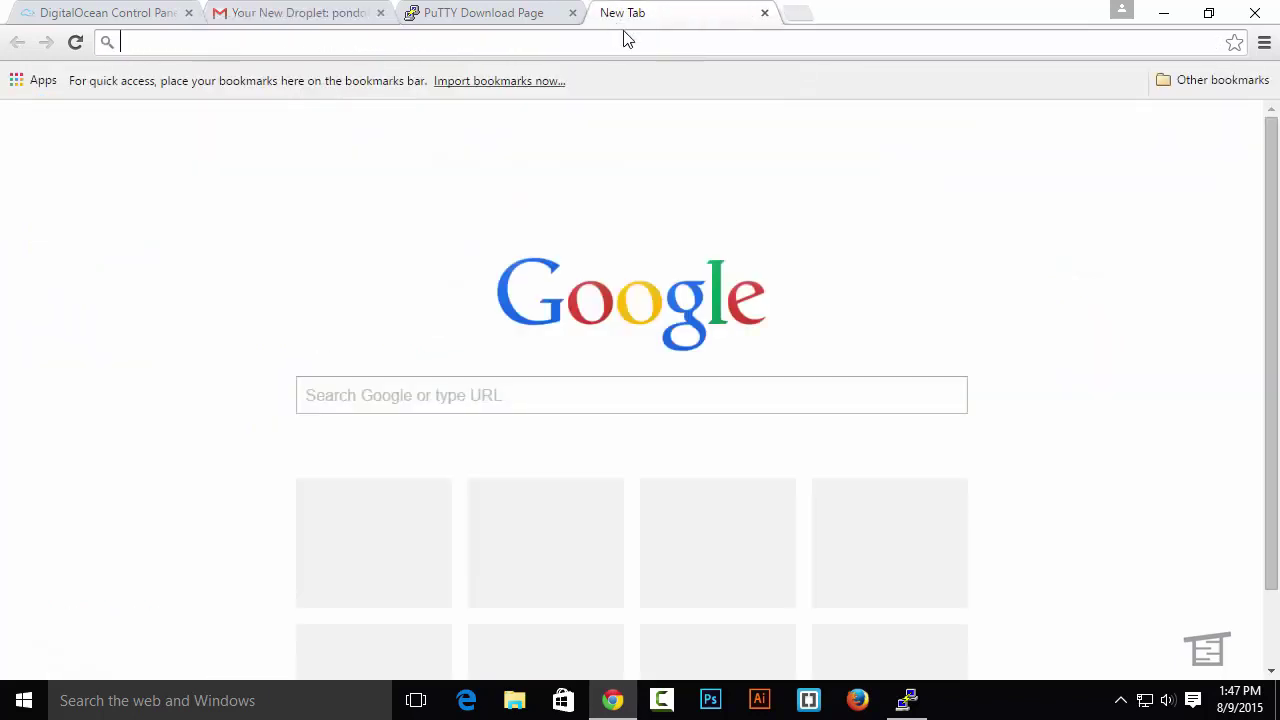
{"action": "key", "text": "ctrl+v"}
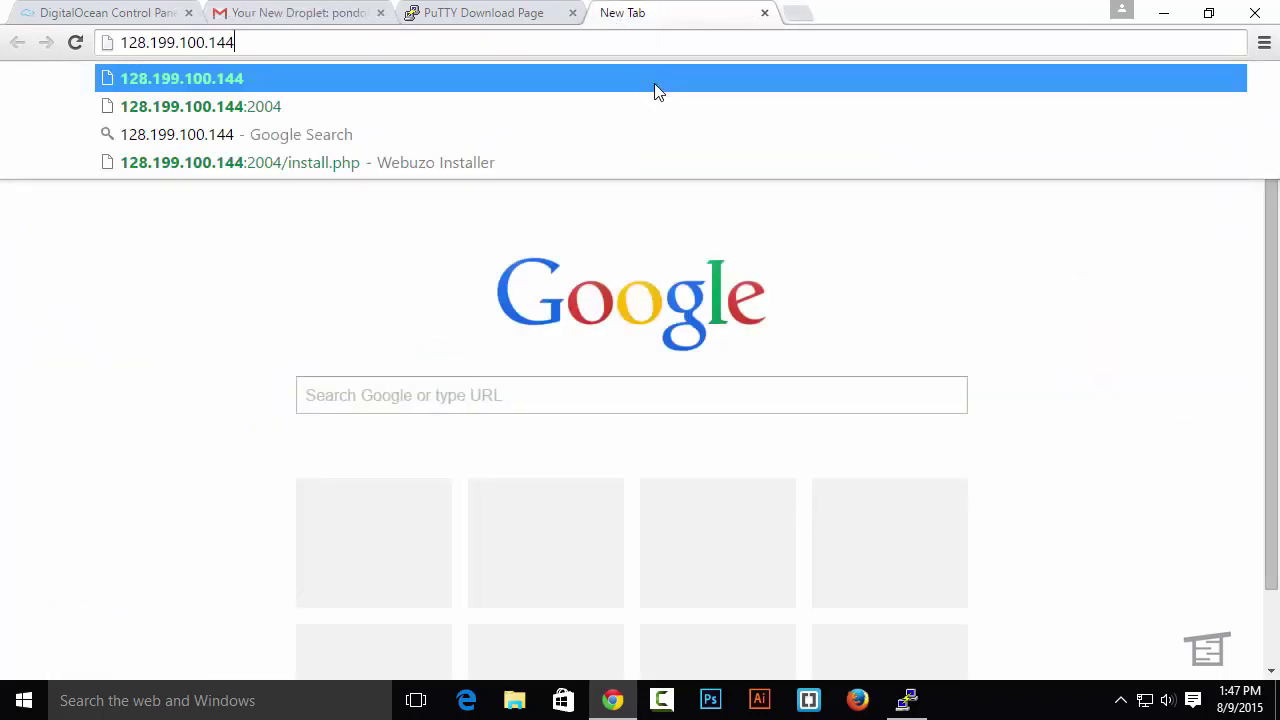
{"action": "type", "text": ":"}
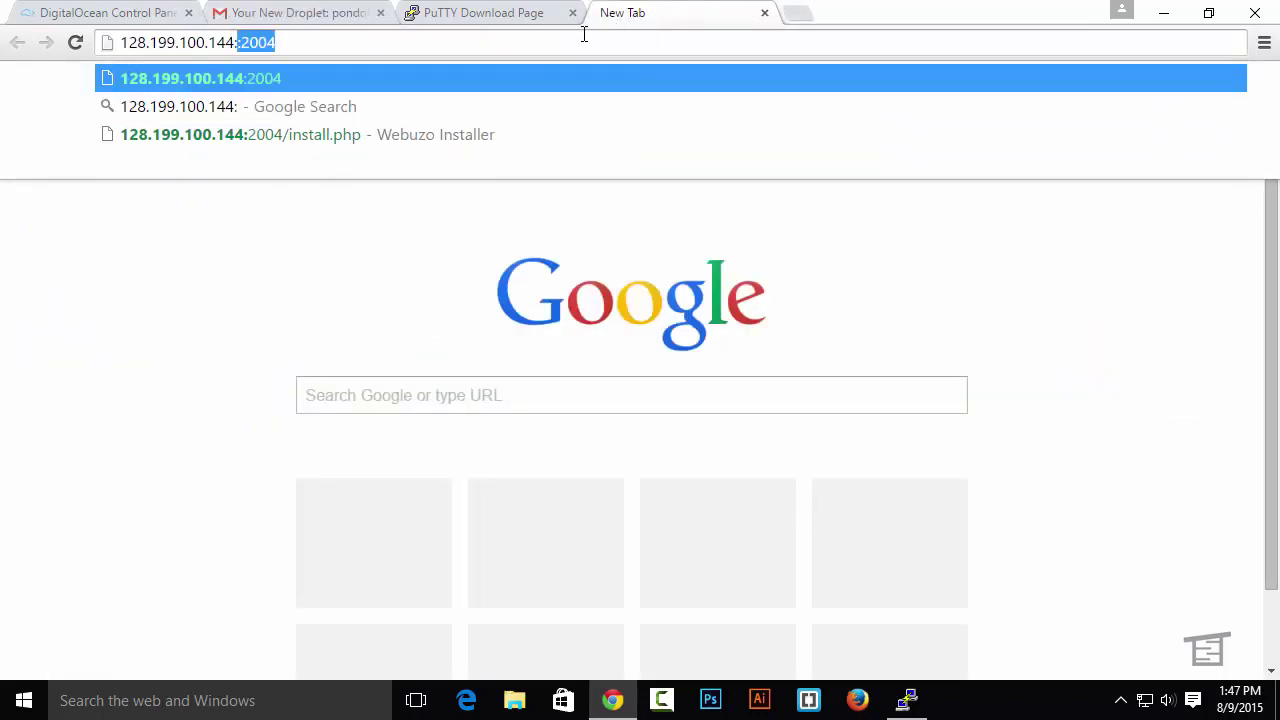
{"action": "type", "text": "2004"}
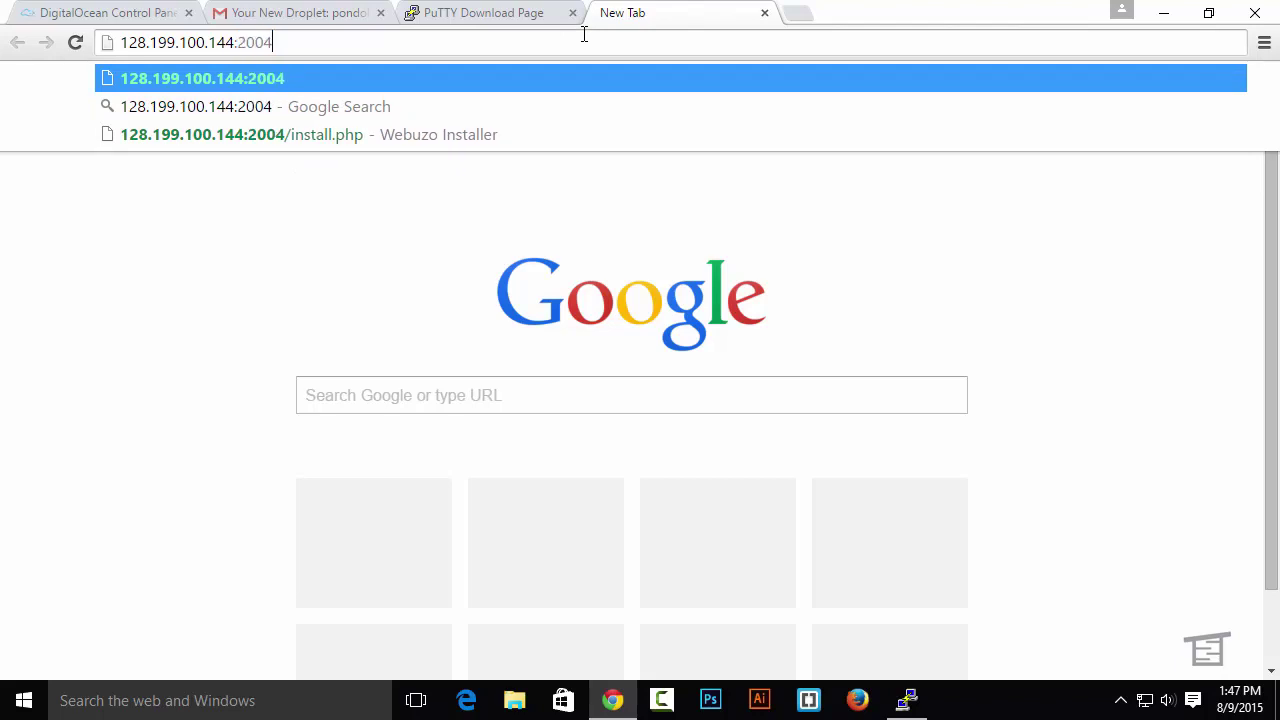
{"action": "key", "text": "Return"}
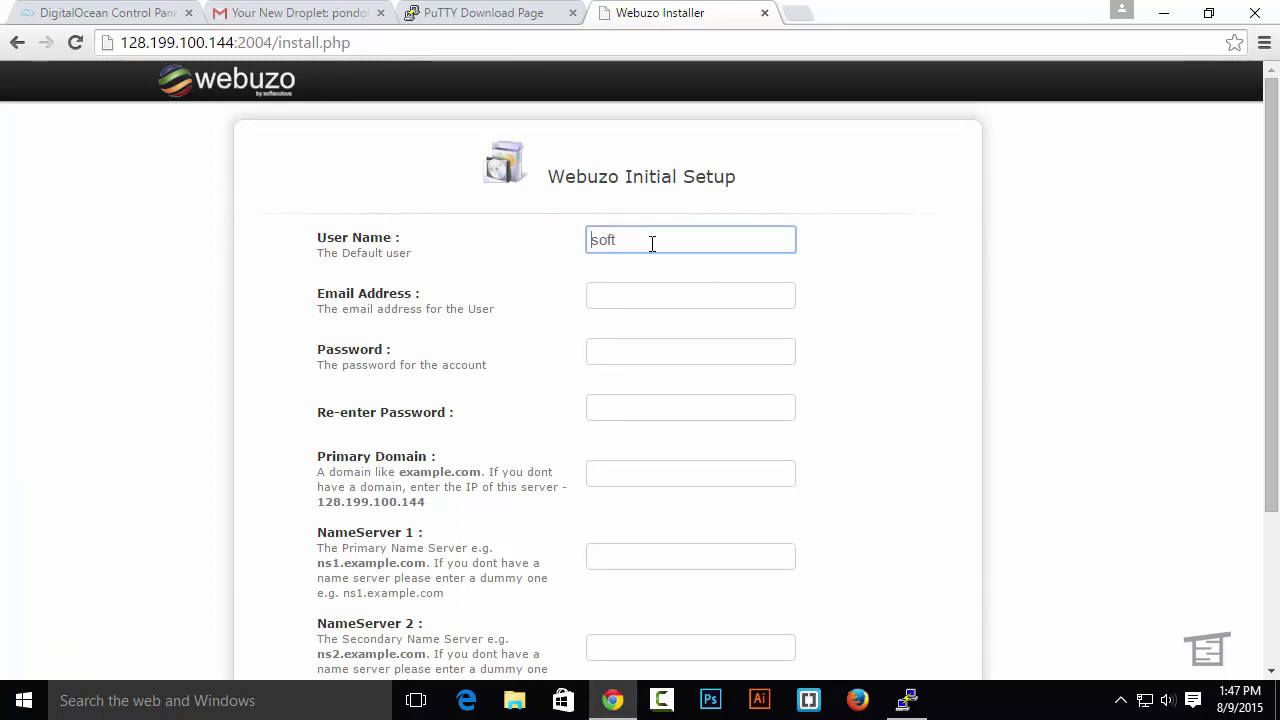
Replace user name soft with pondok, and enter the admin e-mail address and password
{"action": "left_click_drag", "start_coordinate": [651, 243], "coordinate": [563, 251]}
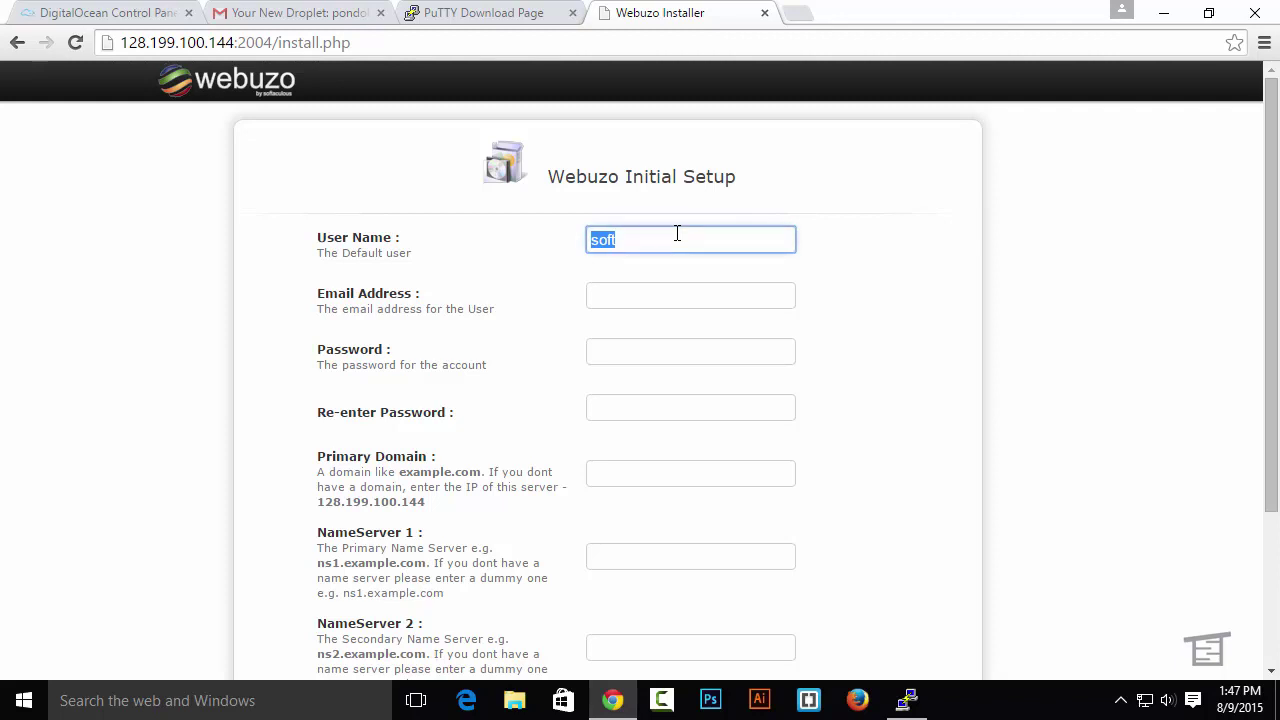
{"action": "type", "text": "pondok"}
{"action": "left_click", "coordinate": [651, 300]}
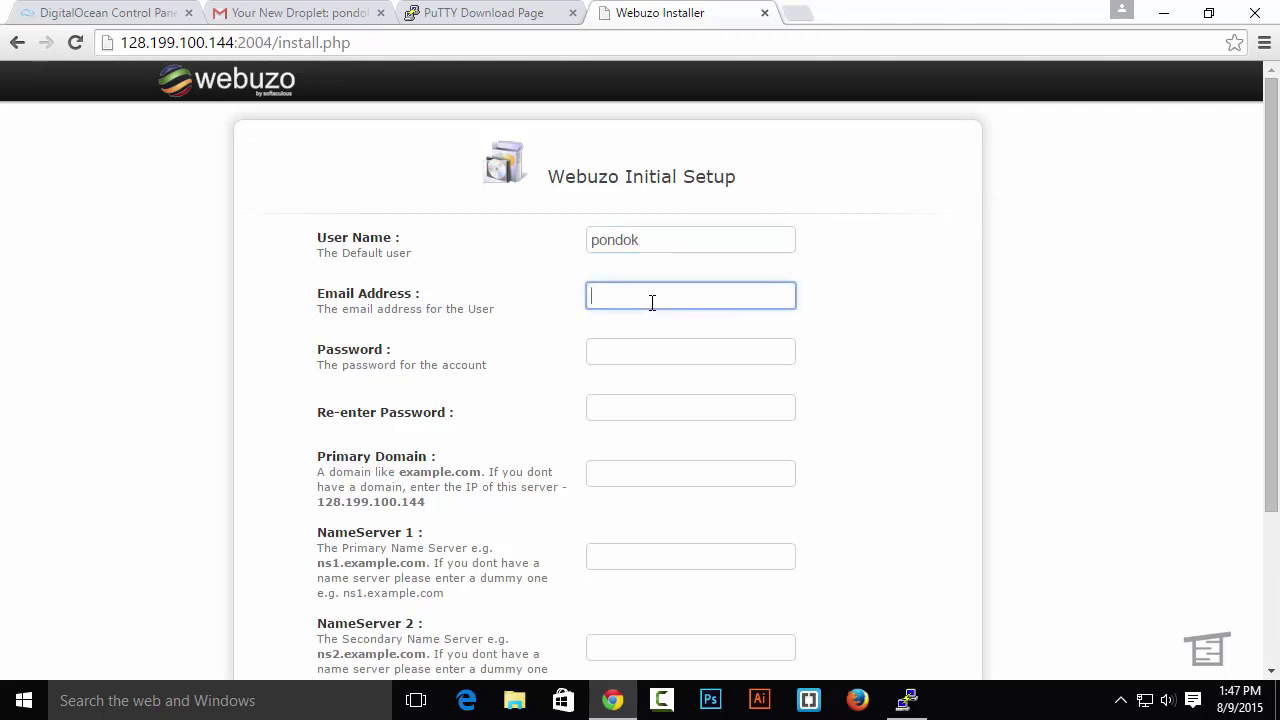
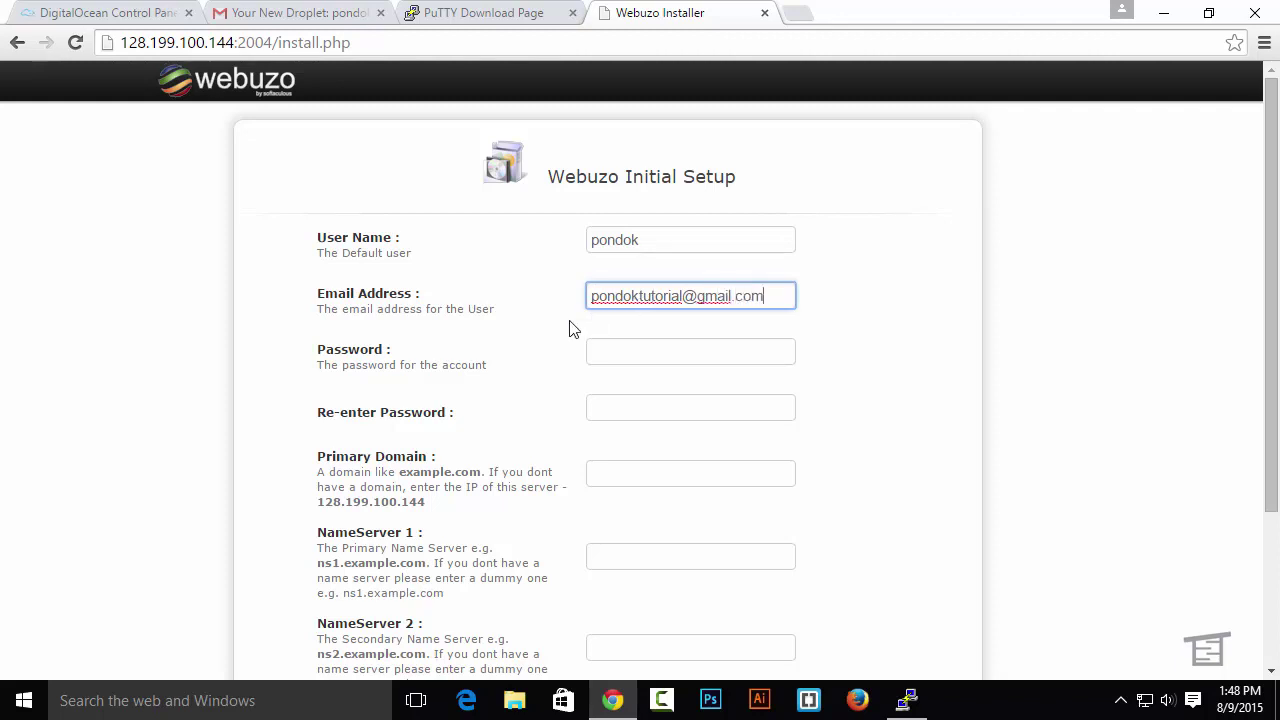
{"action": "left_click", "coordinate": [624, 350]}
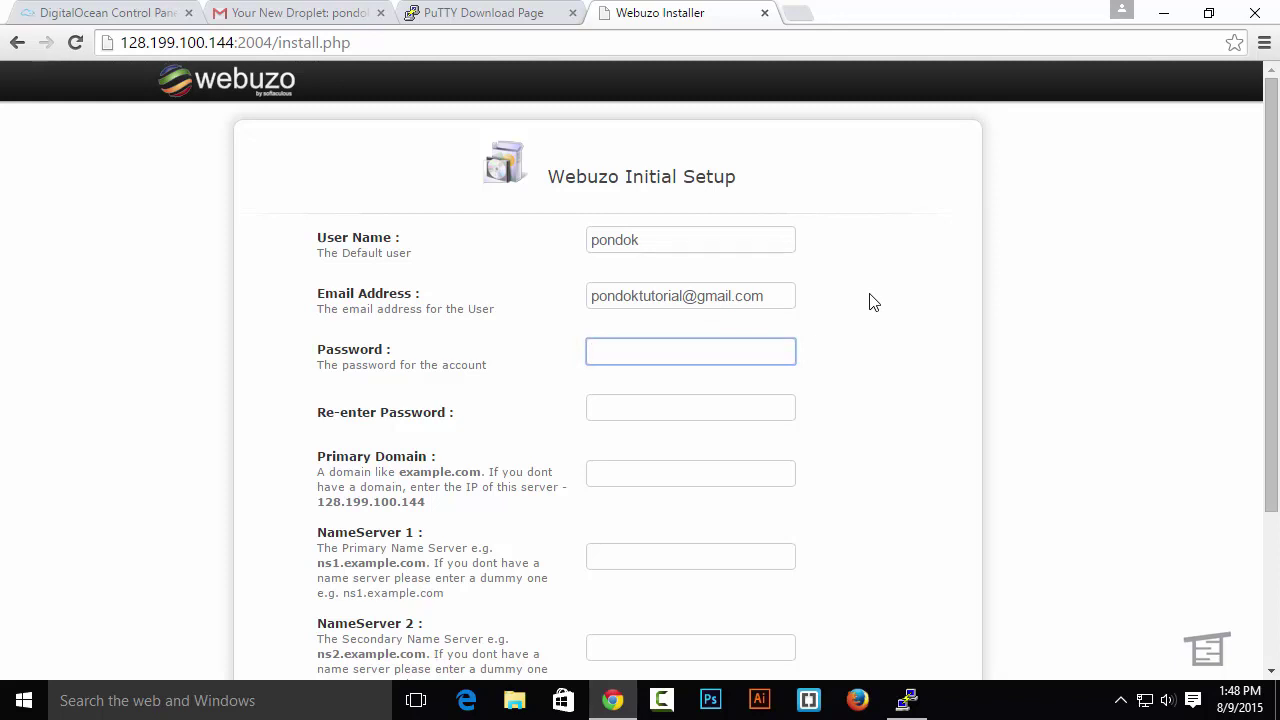
{"action": "type", "text": "****"}
{"action": "key", "text": "BackSpace"}
{"action": "type", "text": "********"}
{"action": "key", "text": "Tab"}
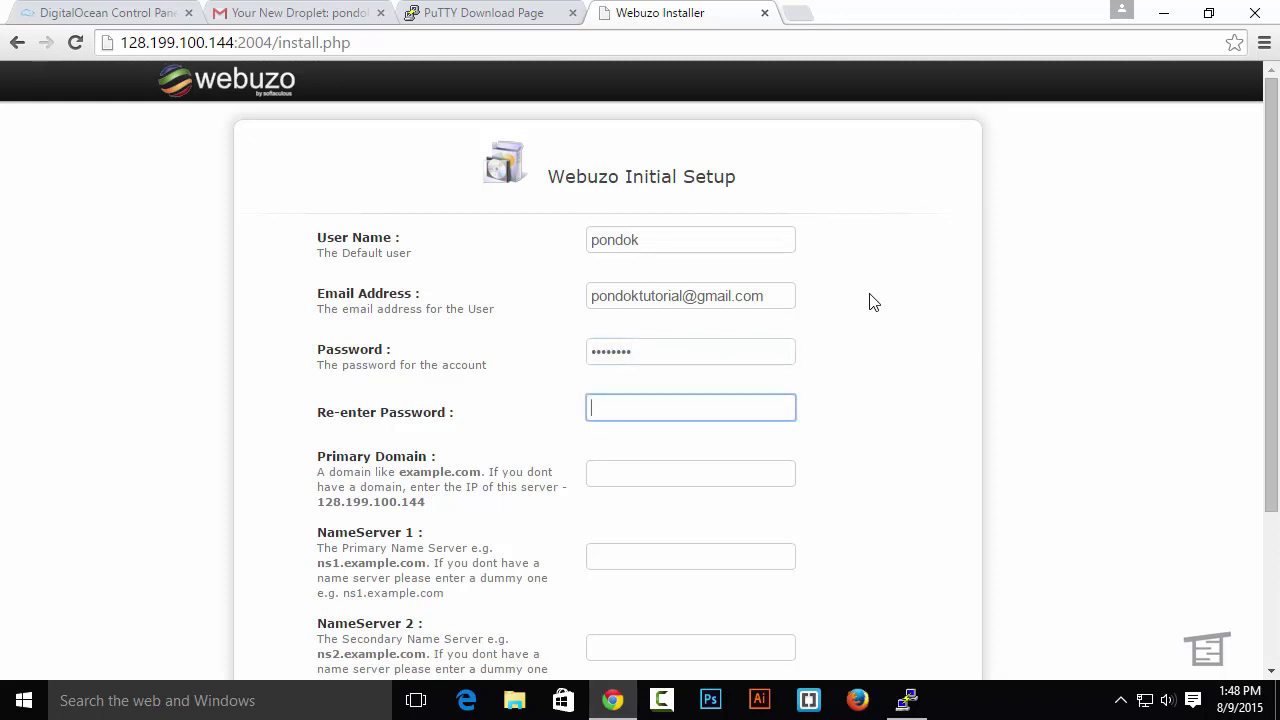
{"action": "type", "text": "********"}
Set the Primary Domain to pondoktutorial.net
{"action": "scroll", "coordinate": [700, 370], "scroll_direction": "down", "scroll_amount": 1}
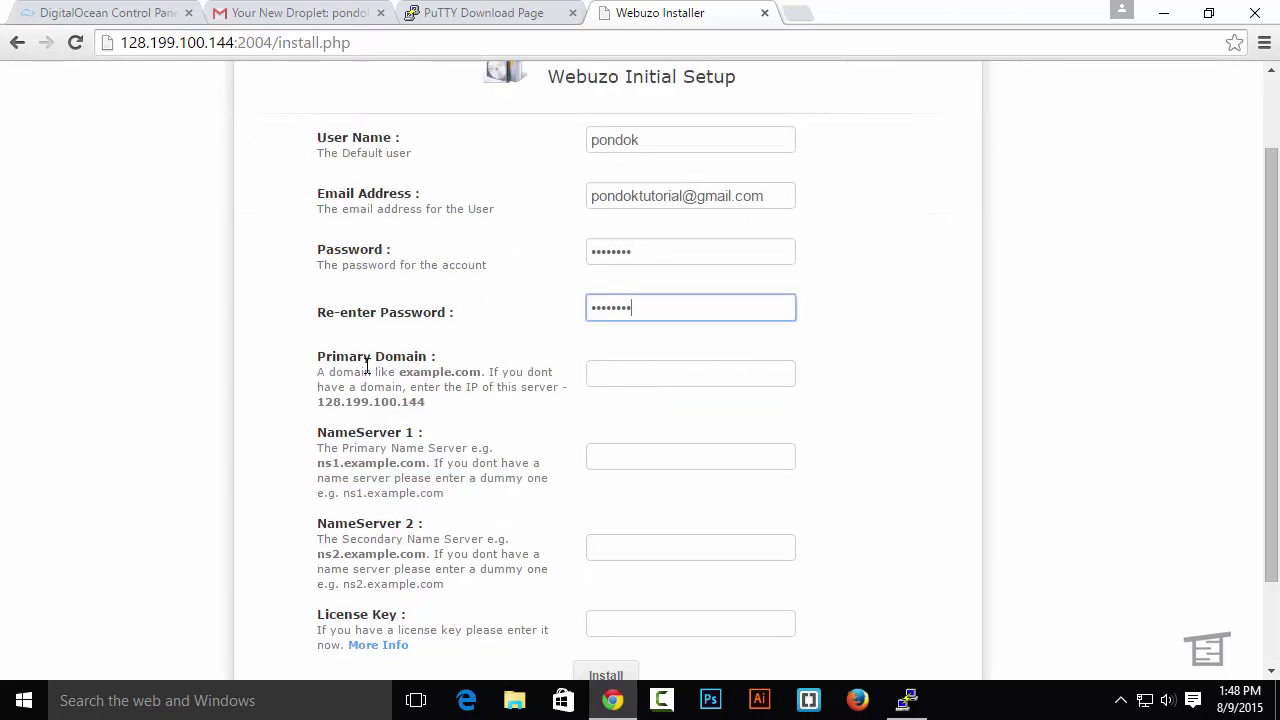
{"action": "left_click_drag", "start_coordinate": [425, 402], "coordinate": [318, 402]}
{"action": "key", "text": "ctrl+c"}
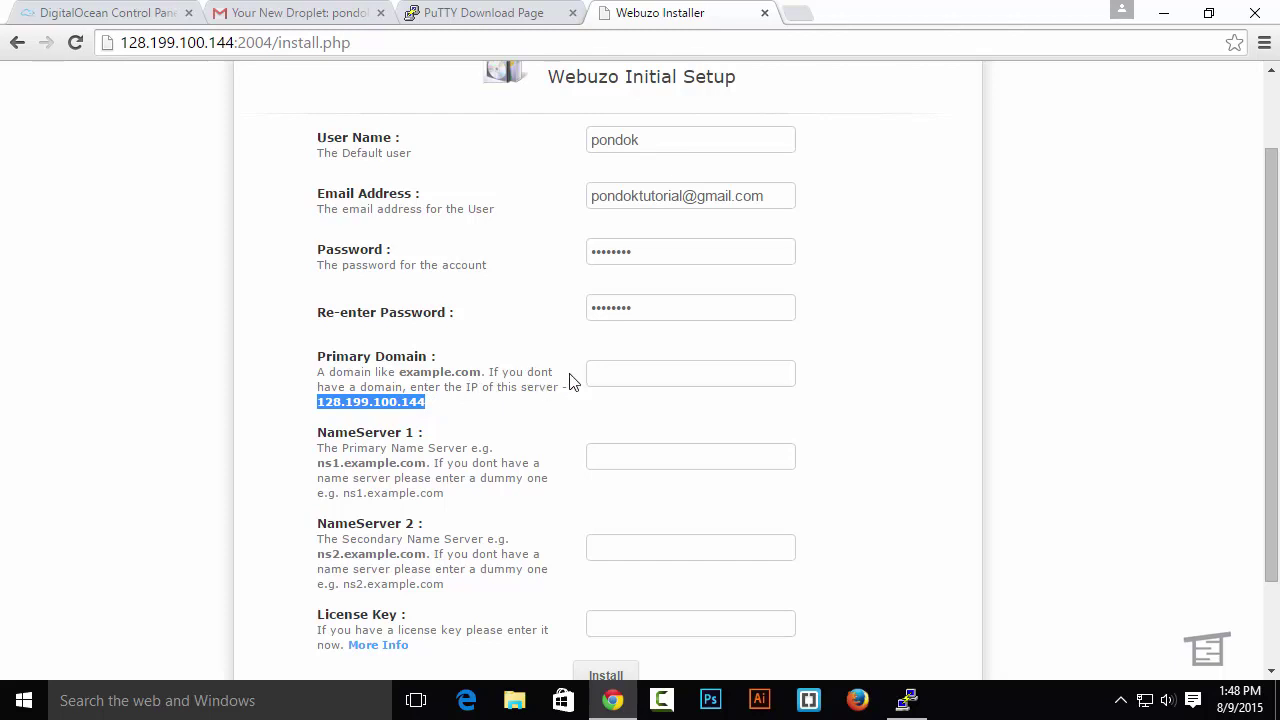
{"action": "left_click", "coordinate": [611, 373]}
{"action": "key", "text": "ctrl+v"}
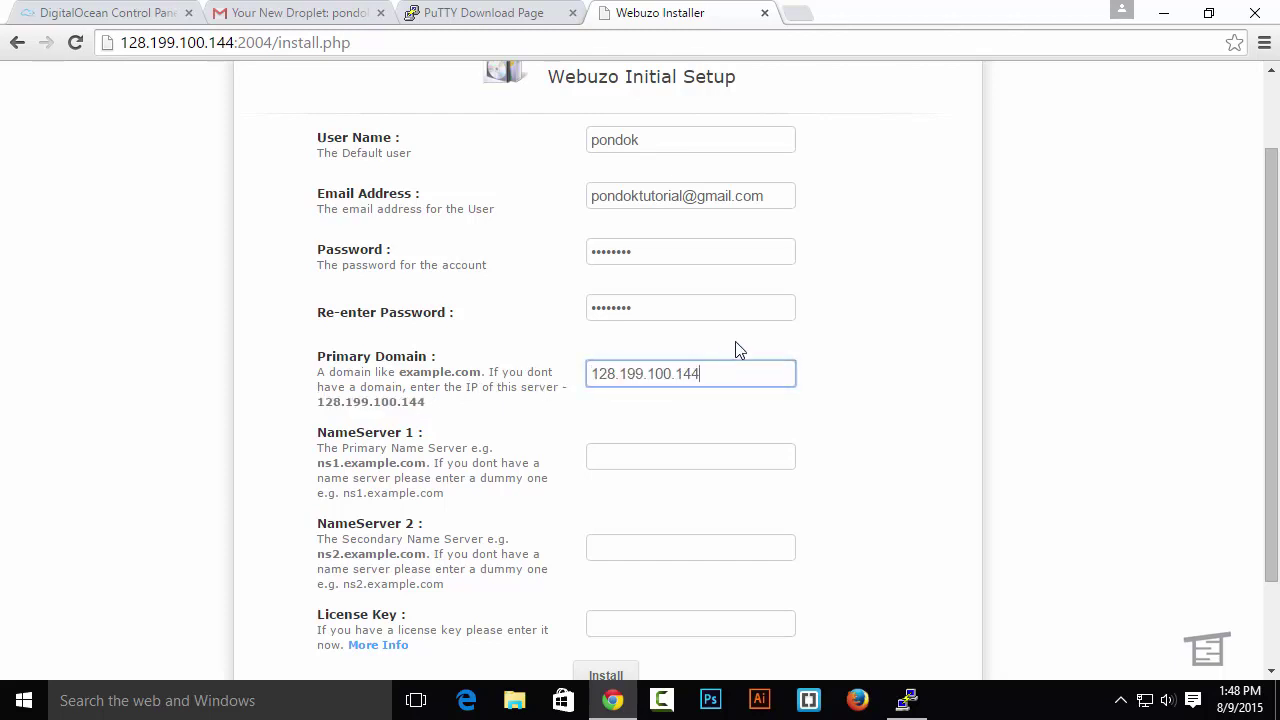
{"action": "scroll", "coordinate": [748, 309], "scroll_direction": "down", "scroll_amount": 1}
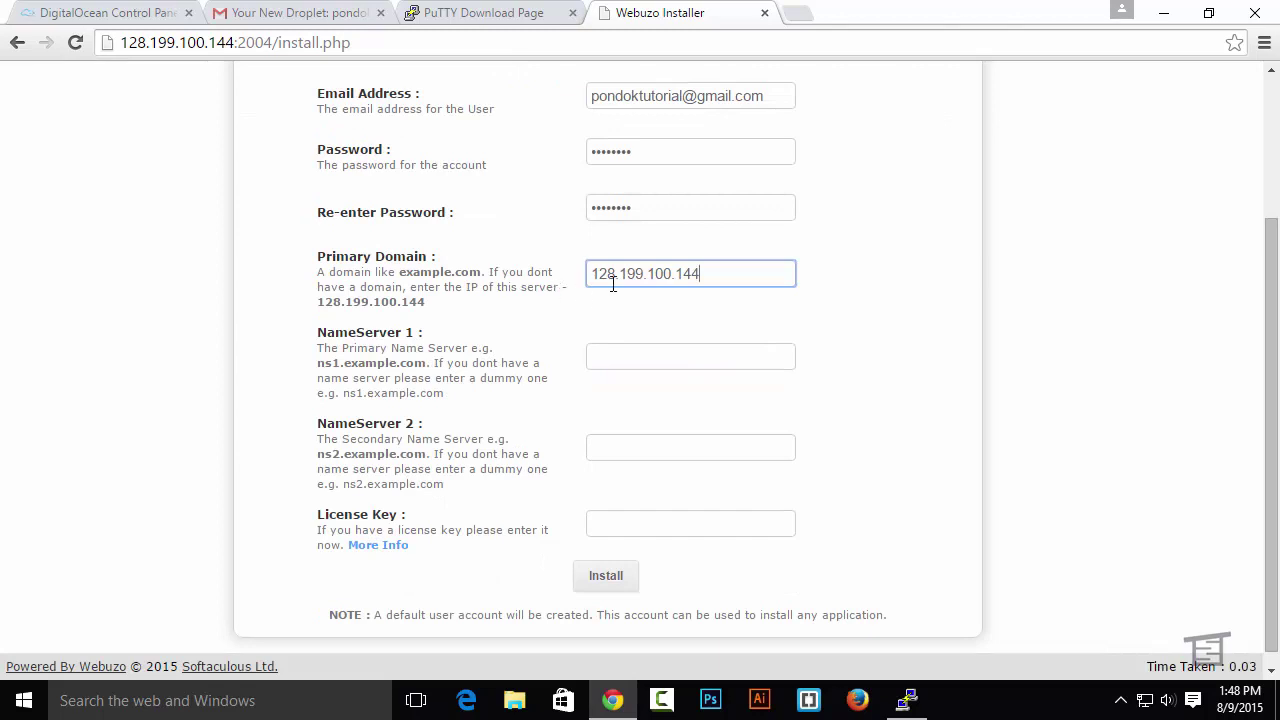
{"action": "left_click_drag", "start_coordinate": [697, 274], "coordinate": [491, 278]}
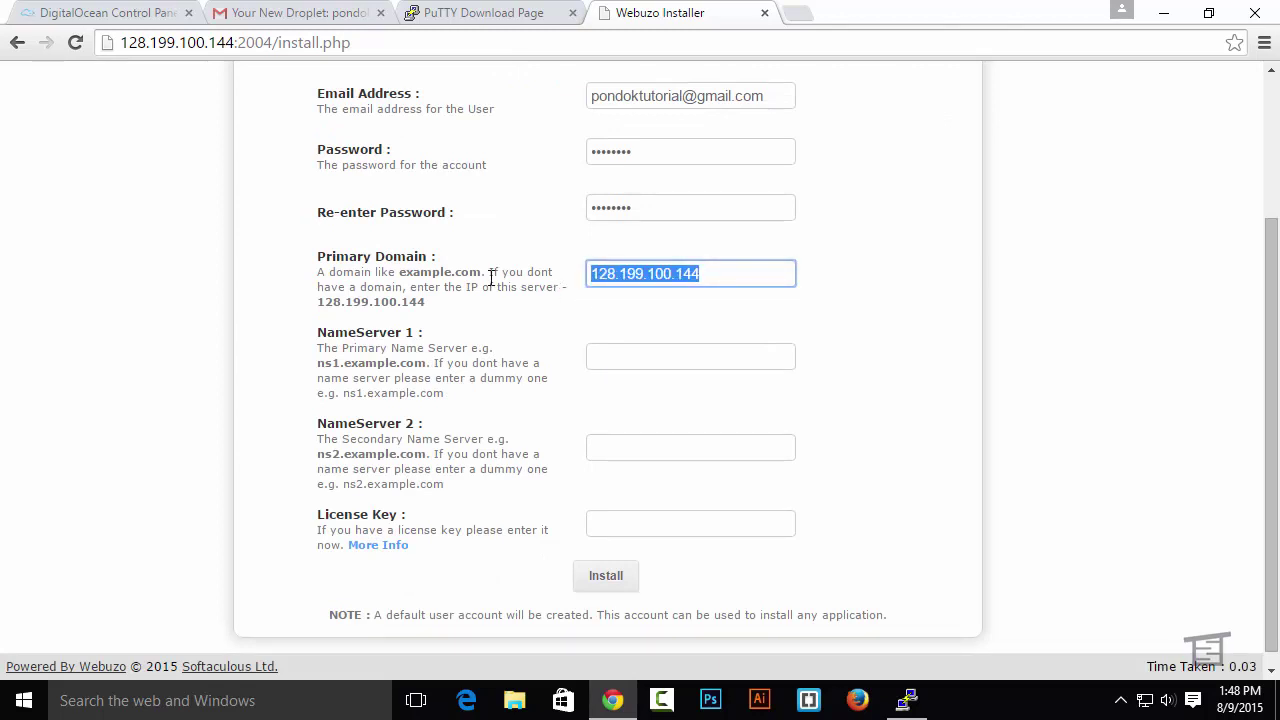
{"action": "type", "text": "p"}
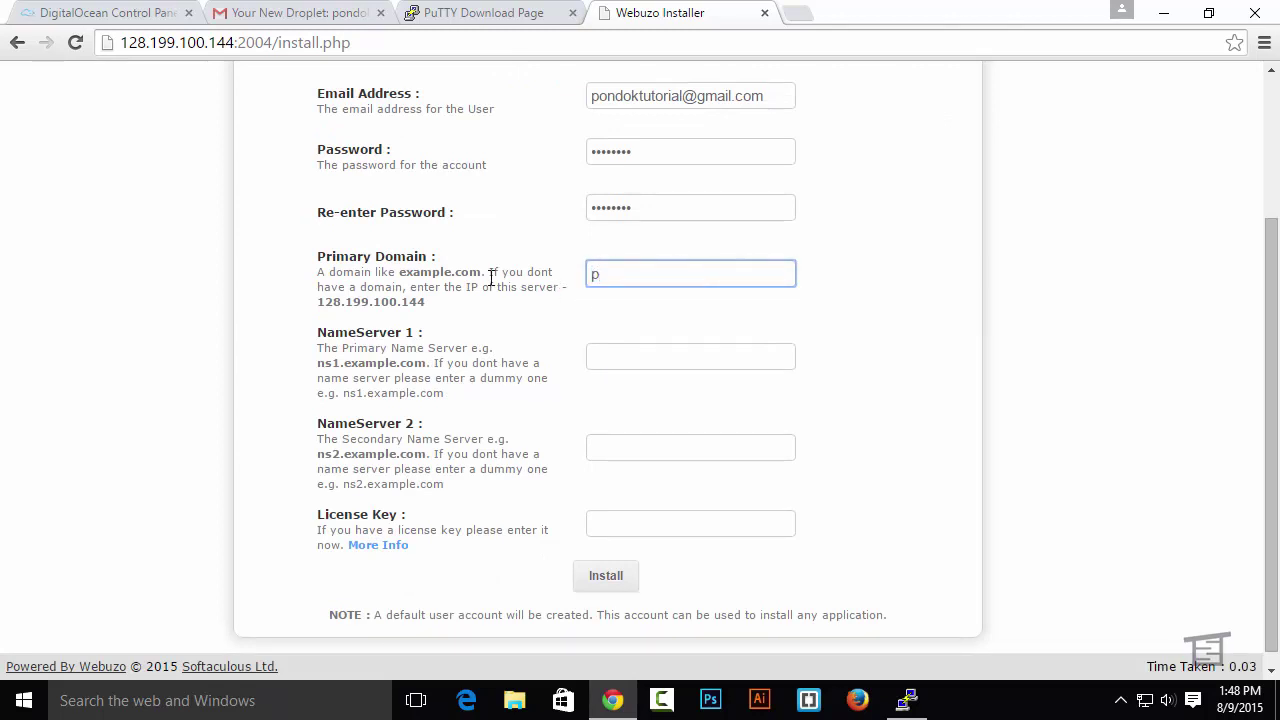
{"action": "type", "text": "ondoktutorial.net"}
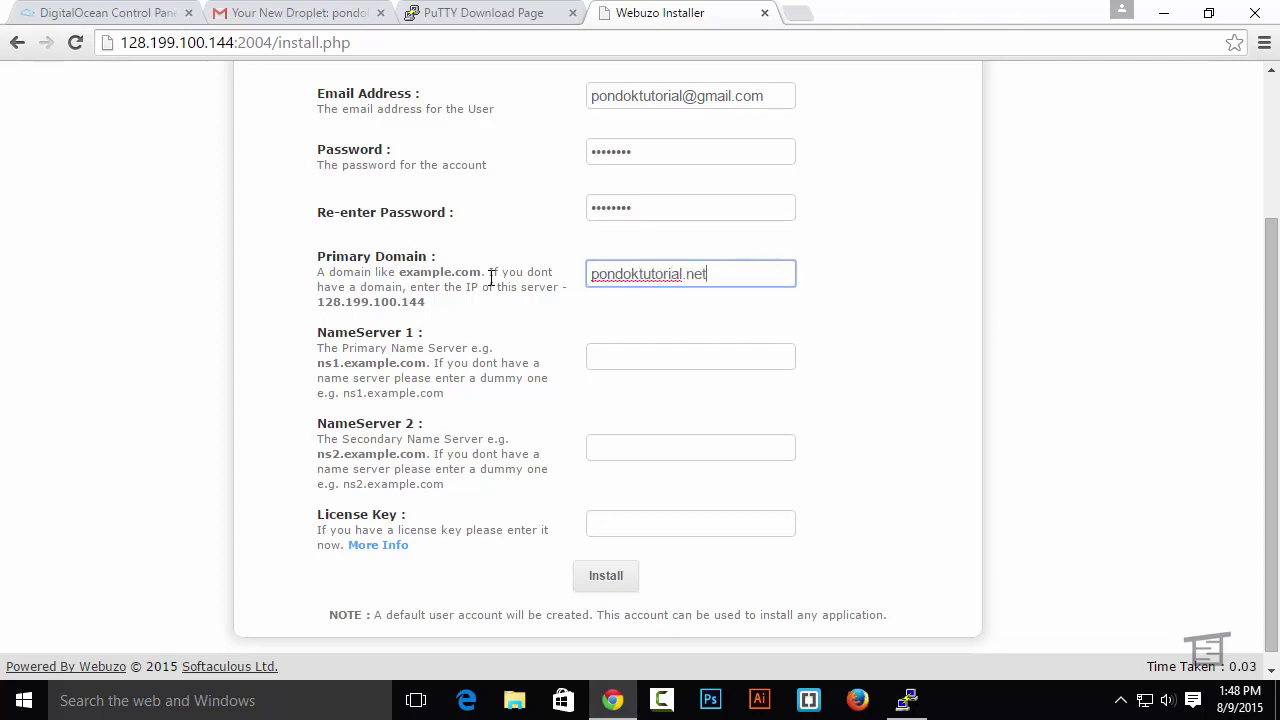
{"action": "left_click", "coordinate": [430, 340]}
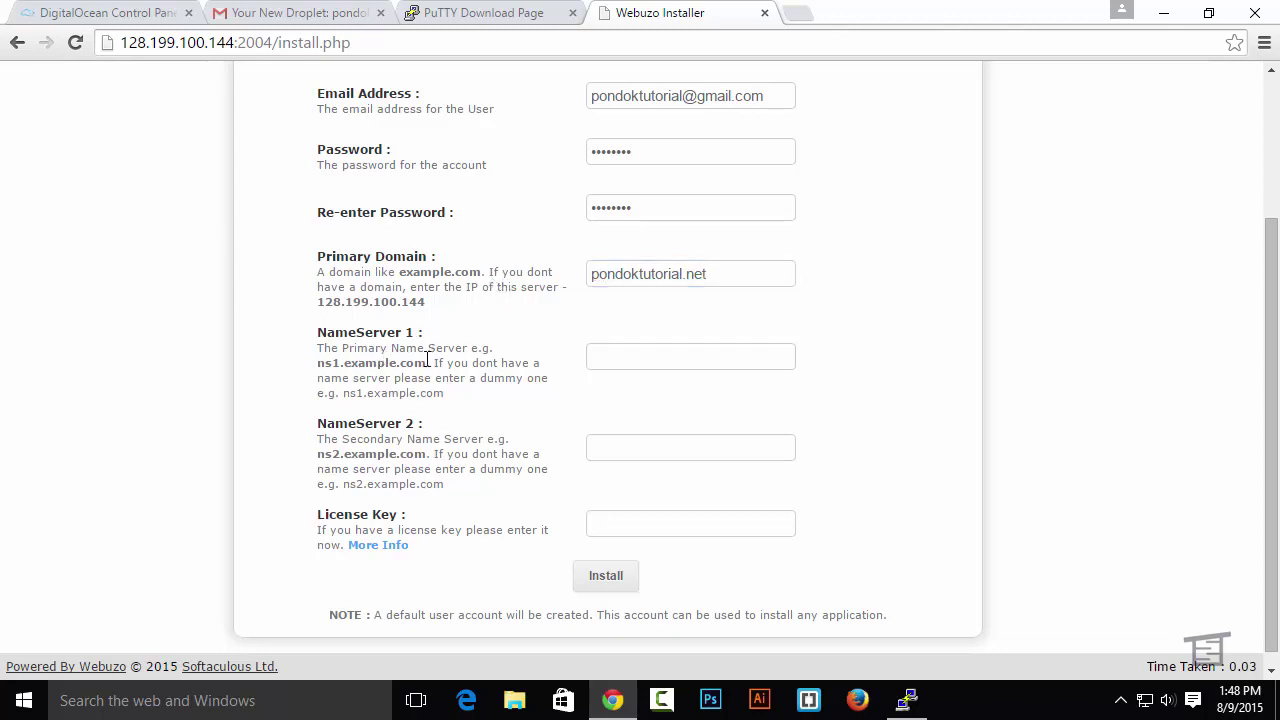
Set NameServer 1 to ns1.pondoktutorial.net and NameServer 2 to ns2.pondoktutorial.net
{"action": "left_click", "coordinate": [650, 352]}
{"action": "type", "text": "n"}
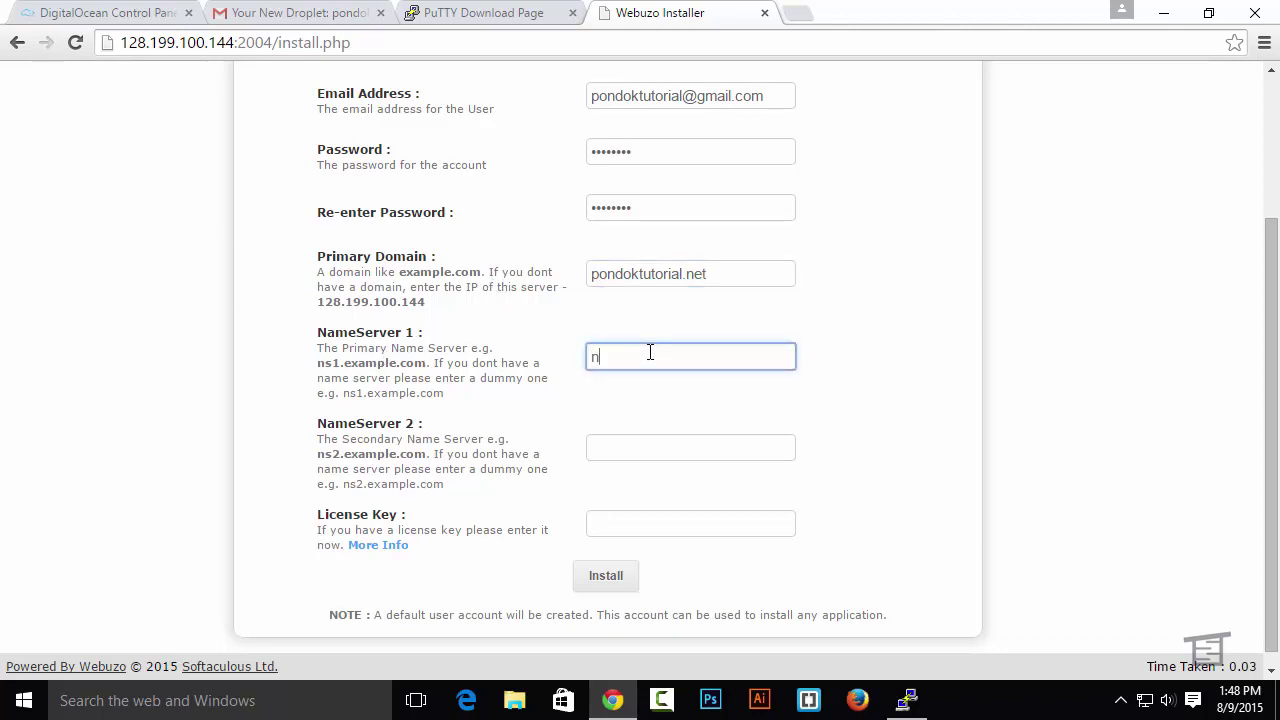
{"action": "type", "text": "s1.pondoktutorial "}
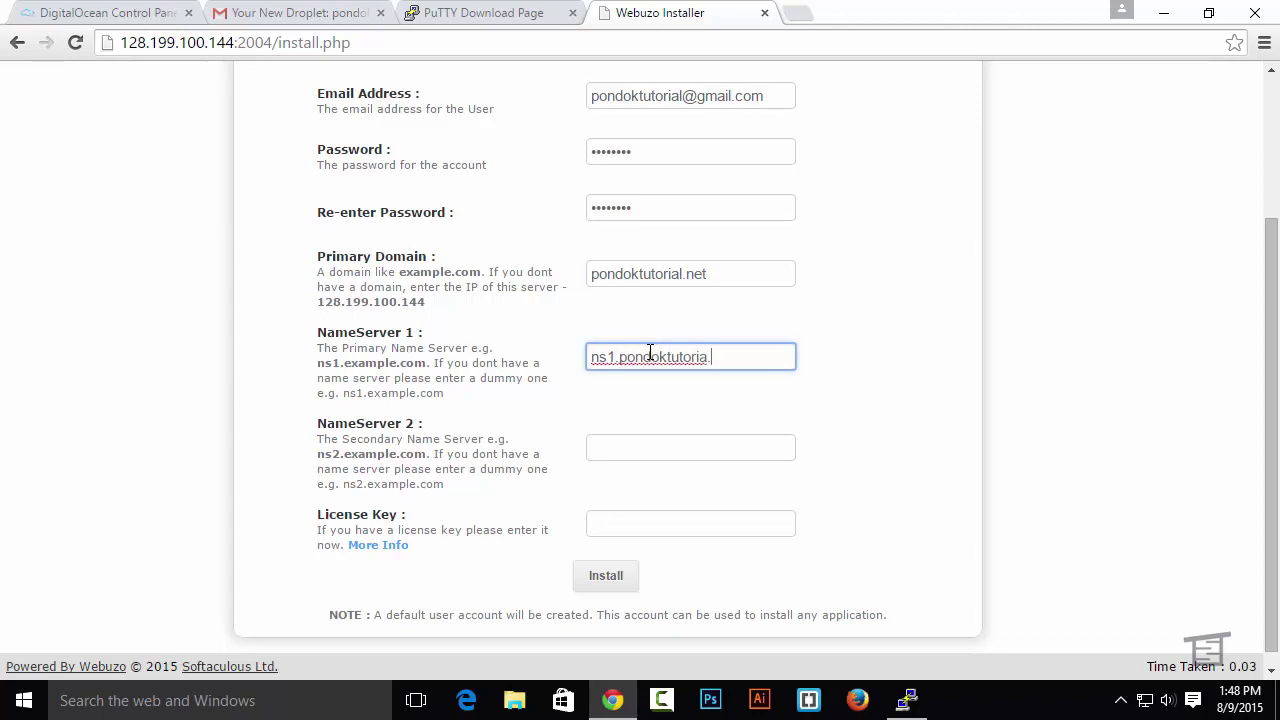
{"action": "type", "text": "net"}
{"action": "key", "text": "Tab"}
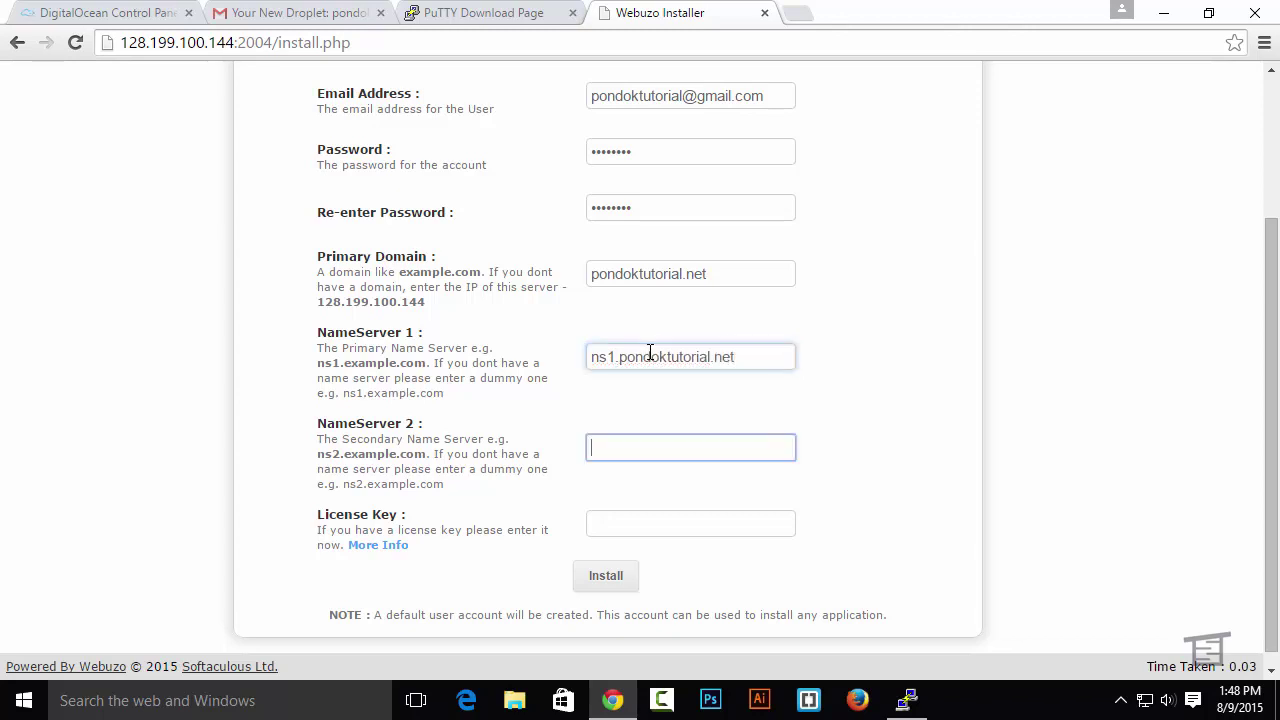
{"action": "type", "text": "ns2.pondoktutorial.net"}
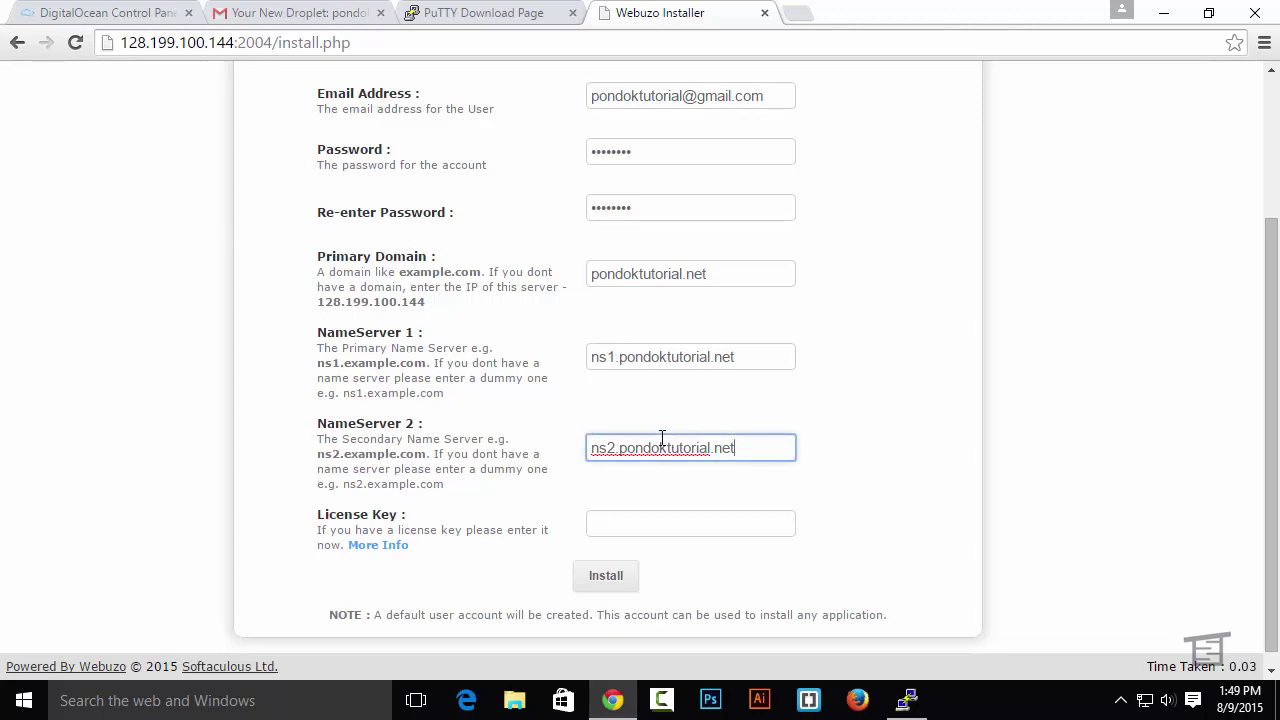
{"action": "left_click_drag", "start_coordinate": [430, 301], "coordinate": [318, 301]}
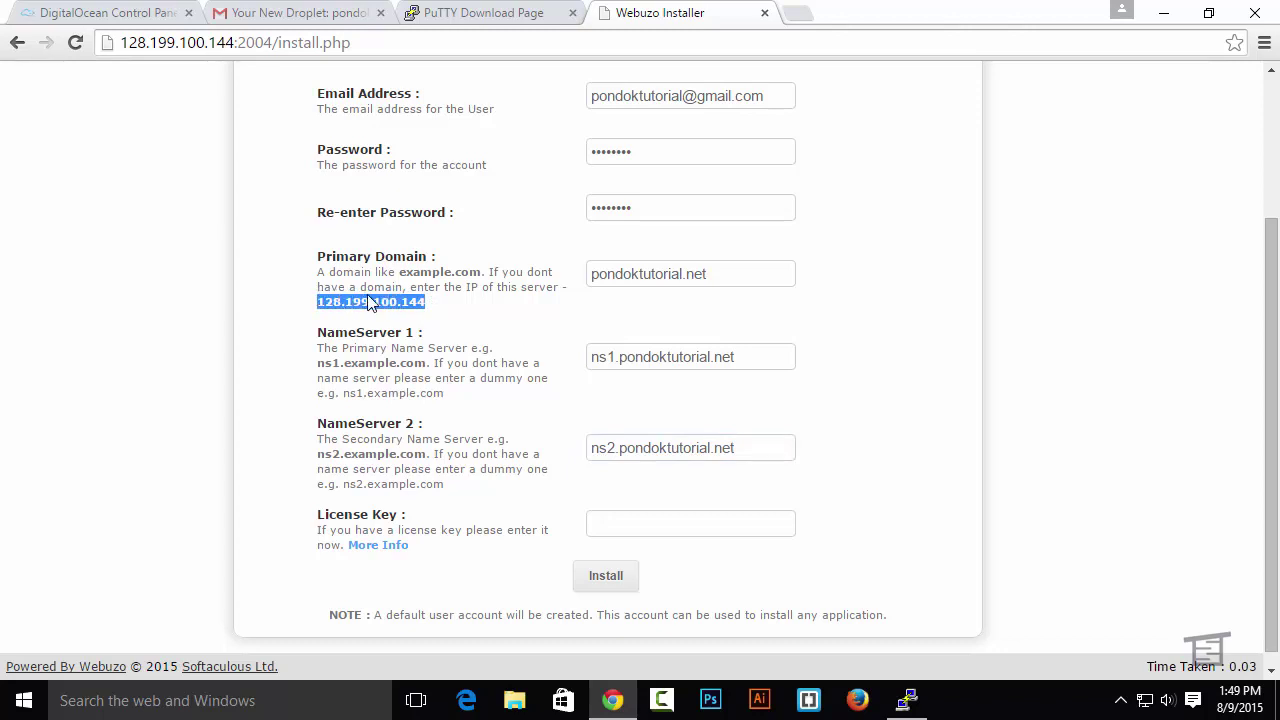
{"action": "left_click", "coordinate": [479, 393]}
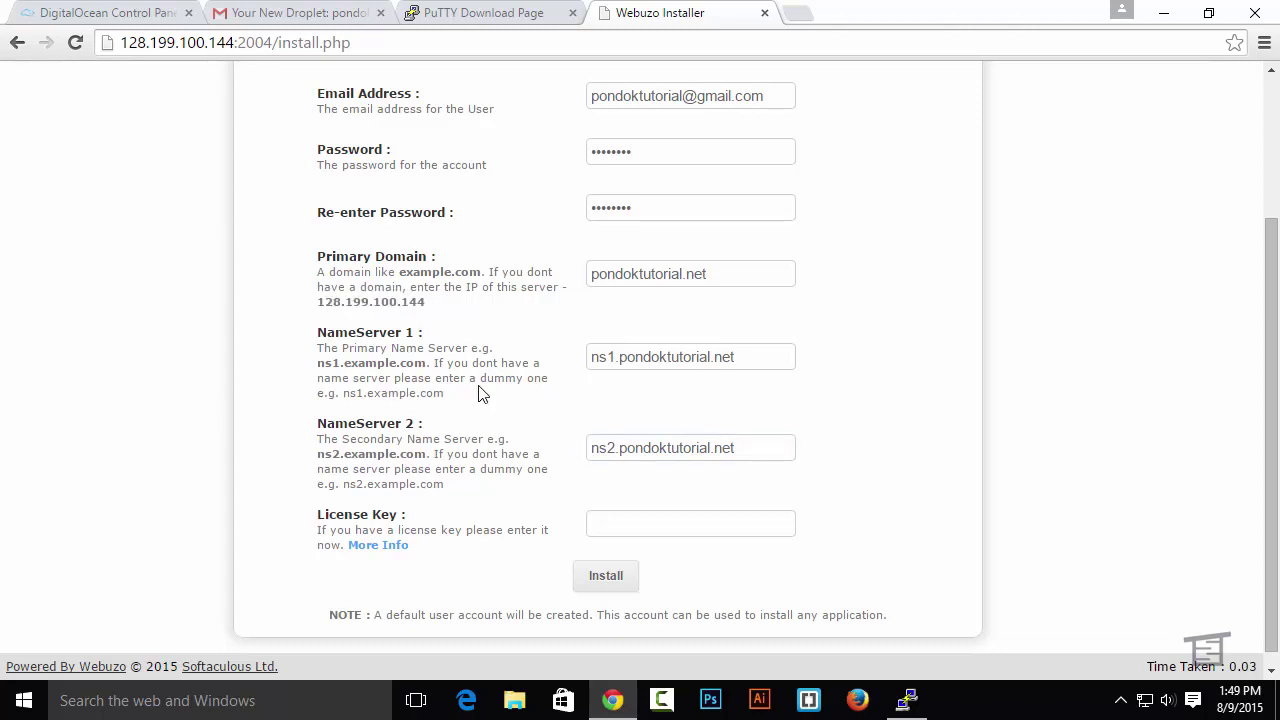
Install Webuzo with the entered settings and wait for 'Installation completed successfully'
{"action": "left_click", "coordinate": [602, 577]}
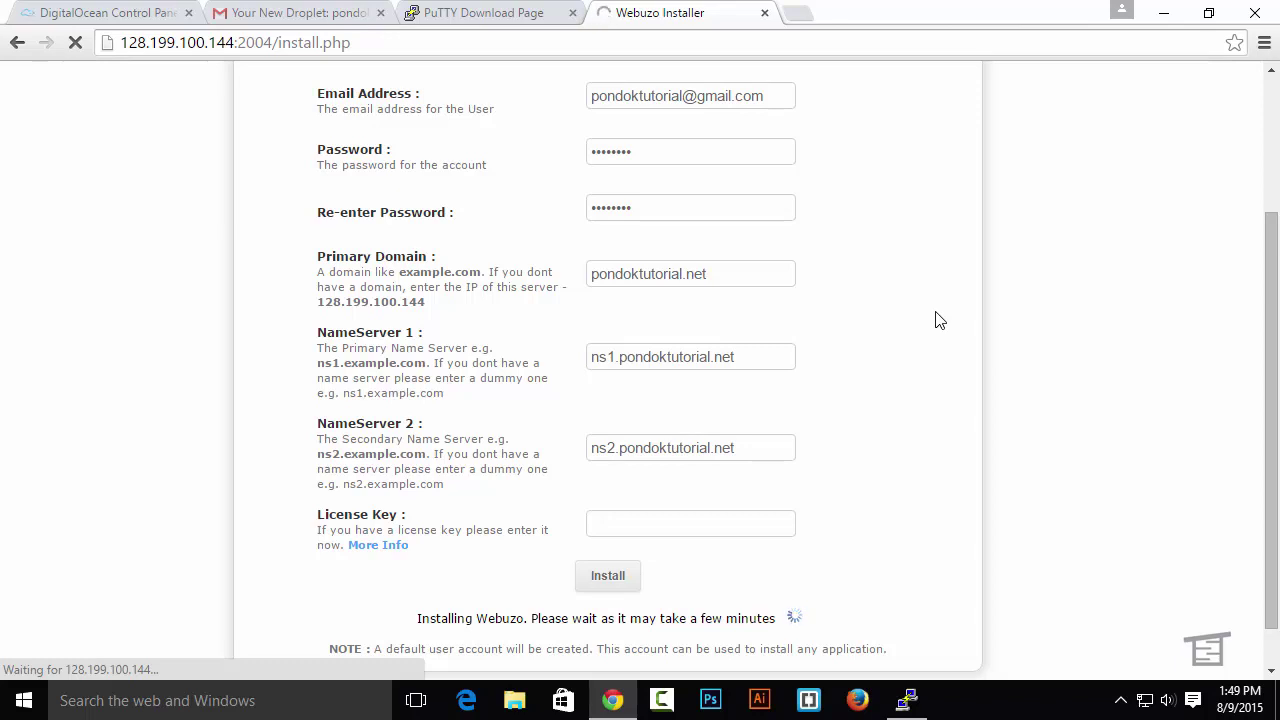
{"action": "scroll", "coordinate": [940, 320], "scroll_direction": "up", "scroll_amount": 2}
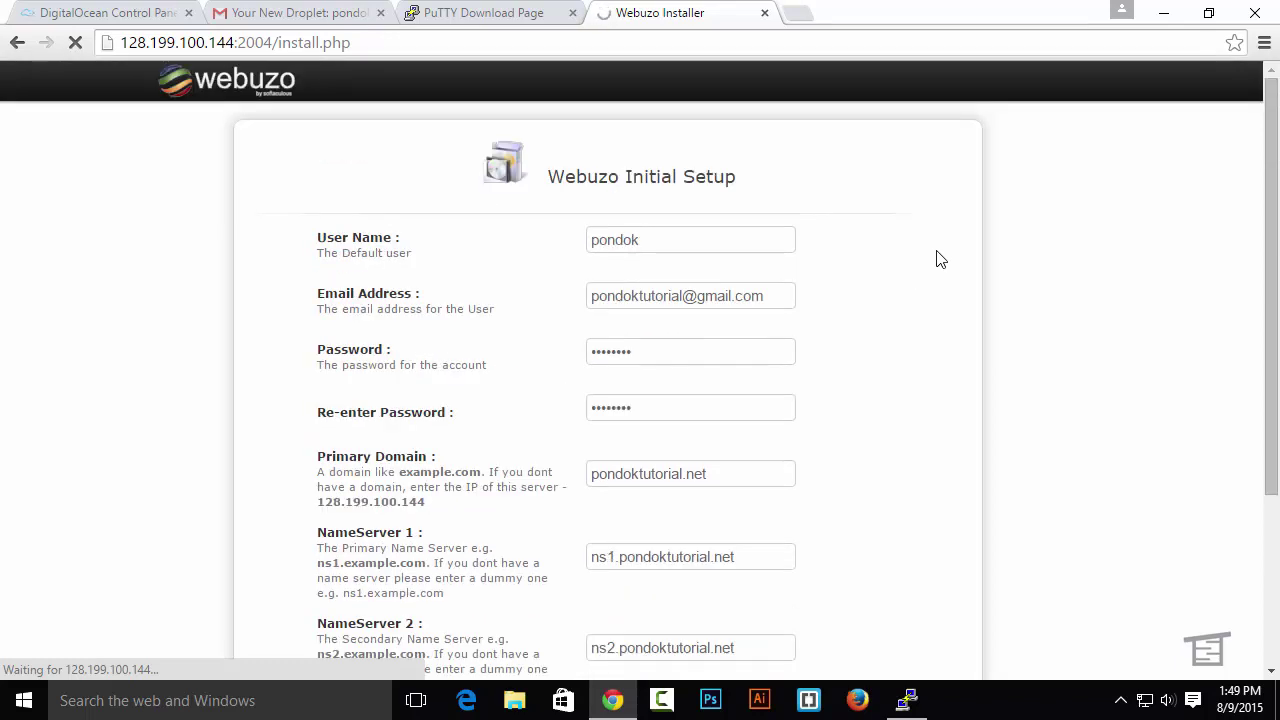
{"action": "scroll", "coordinate": [946, 263], "scroll_direction": "down", "scroll_amount": 3}
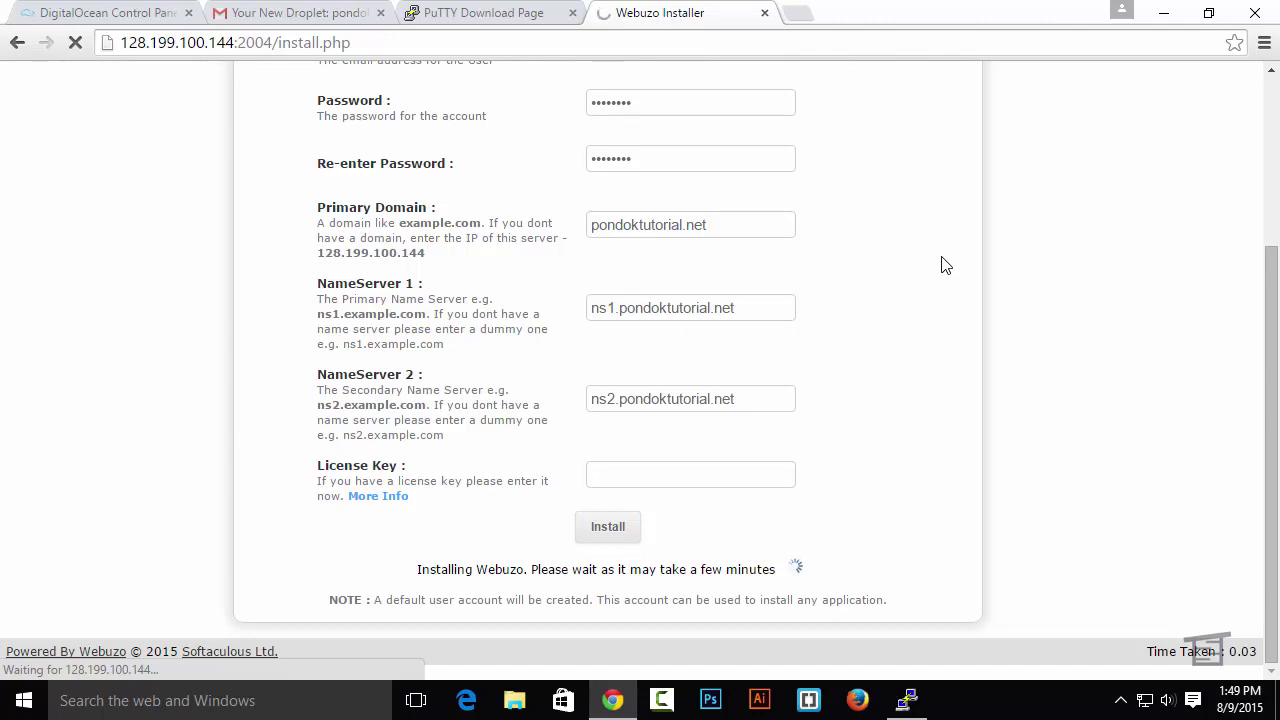
{"action": "scroll", "coordinate": [945, 265], "scroll_direction": "up", "scroll_amount": 2}
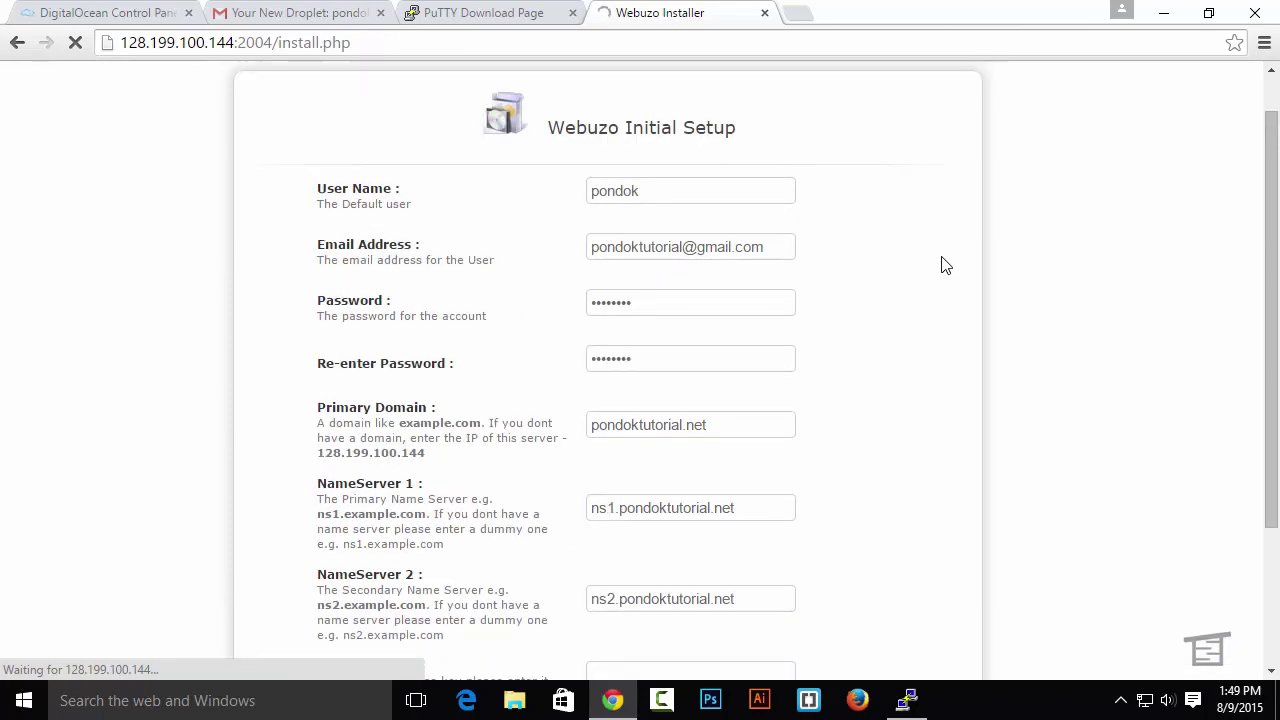
{"action": "scroll", "coordinate": [945, 265], "scroll_direction": "down", "scroll_amount": 2}
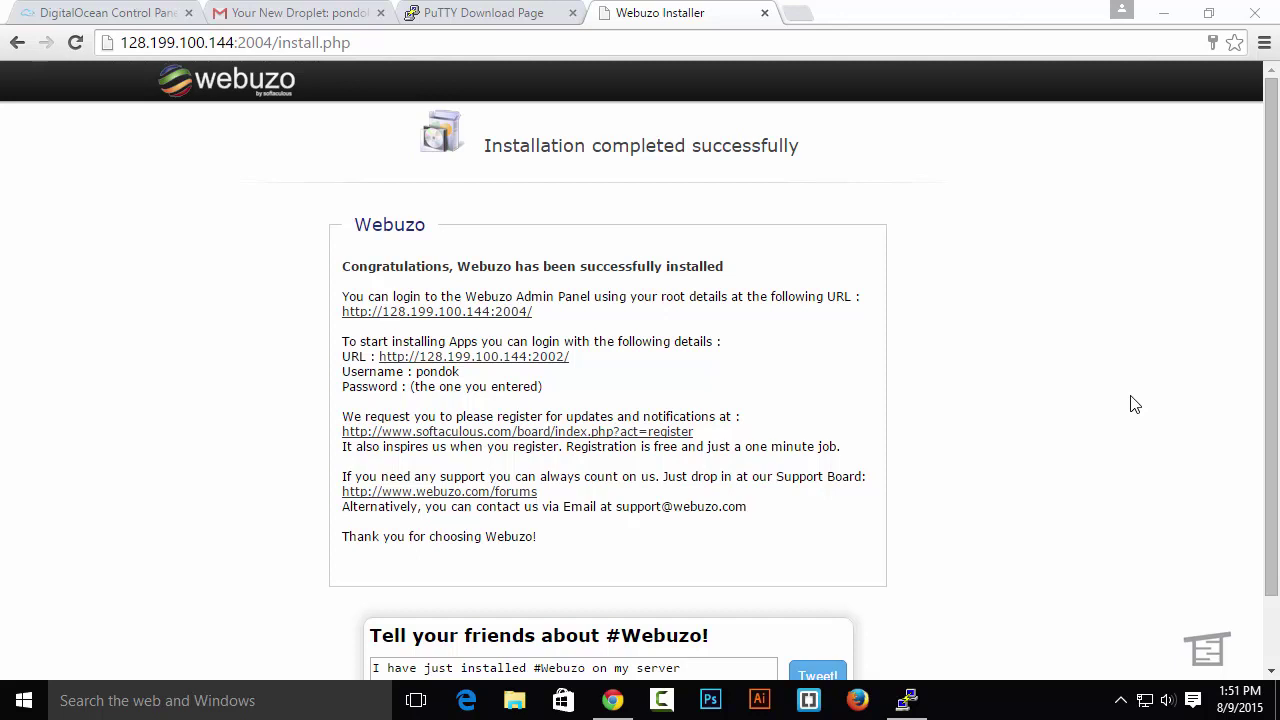
Open the port 2002 user panel and scroll through Domain, Database, Email and Configuration tools
{"action": "left_click", "coordinate": [550, 358]}
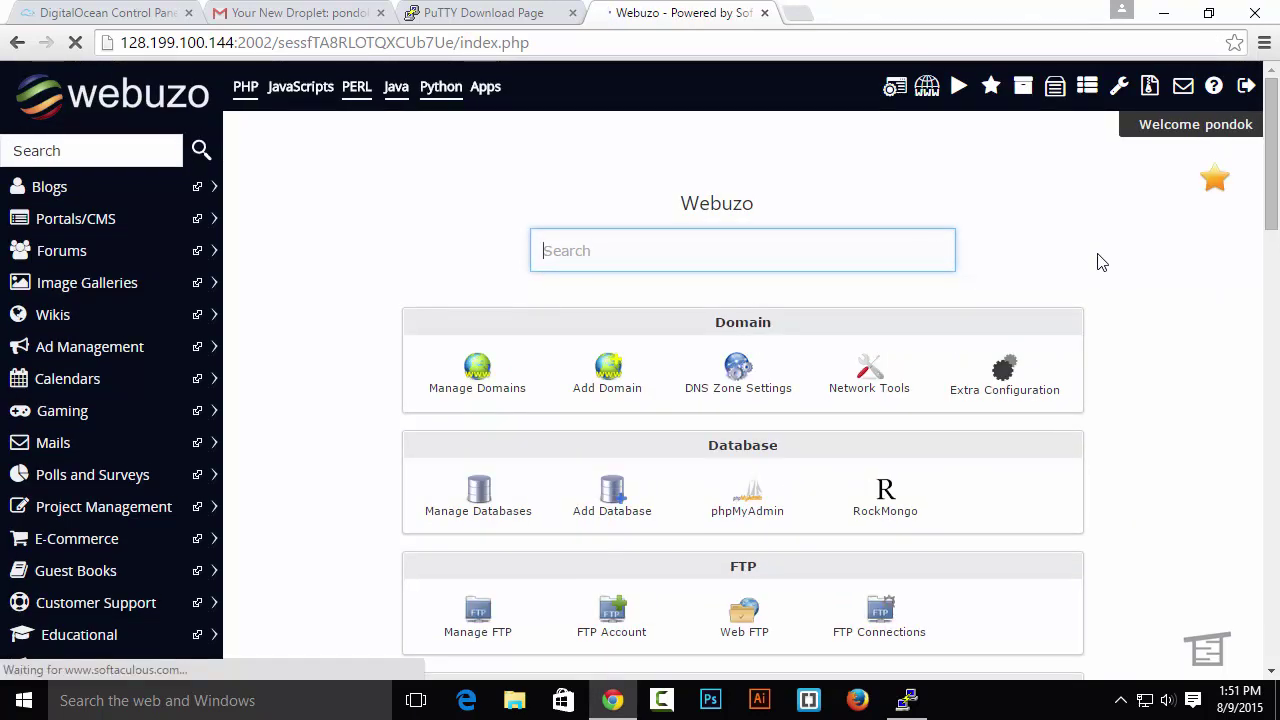
{"action": "scroll", "coordinate": [1140, 277], "scroll_direction": "down", "scroll_amount": 2}
{"action": "scroll", "coordinate": [1143, 278], "scroll_direction": "up", "scroll_amount": 2}
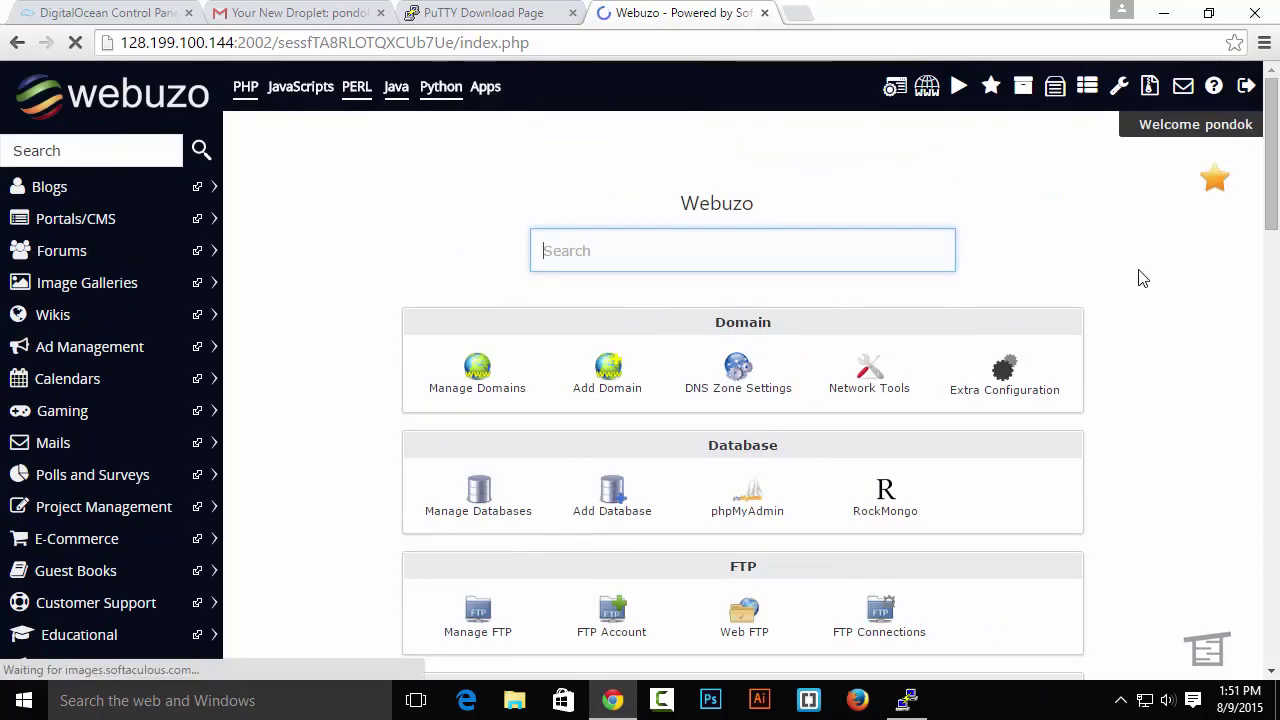
{"action": "left_click", "coordinate": [600, 386]}
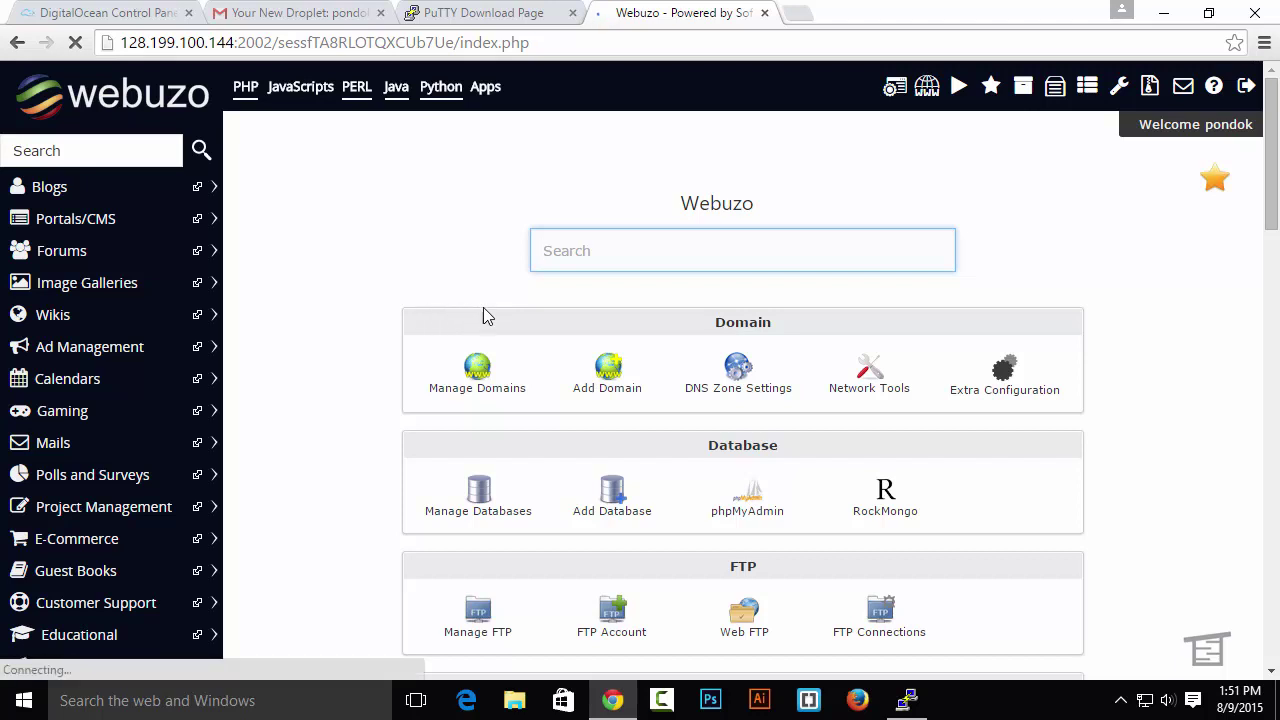
{"action": "scroll", "coordinate": [483, 314], "scroll_direction": "down", "scroll_amount": 2}
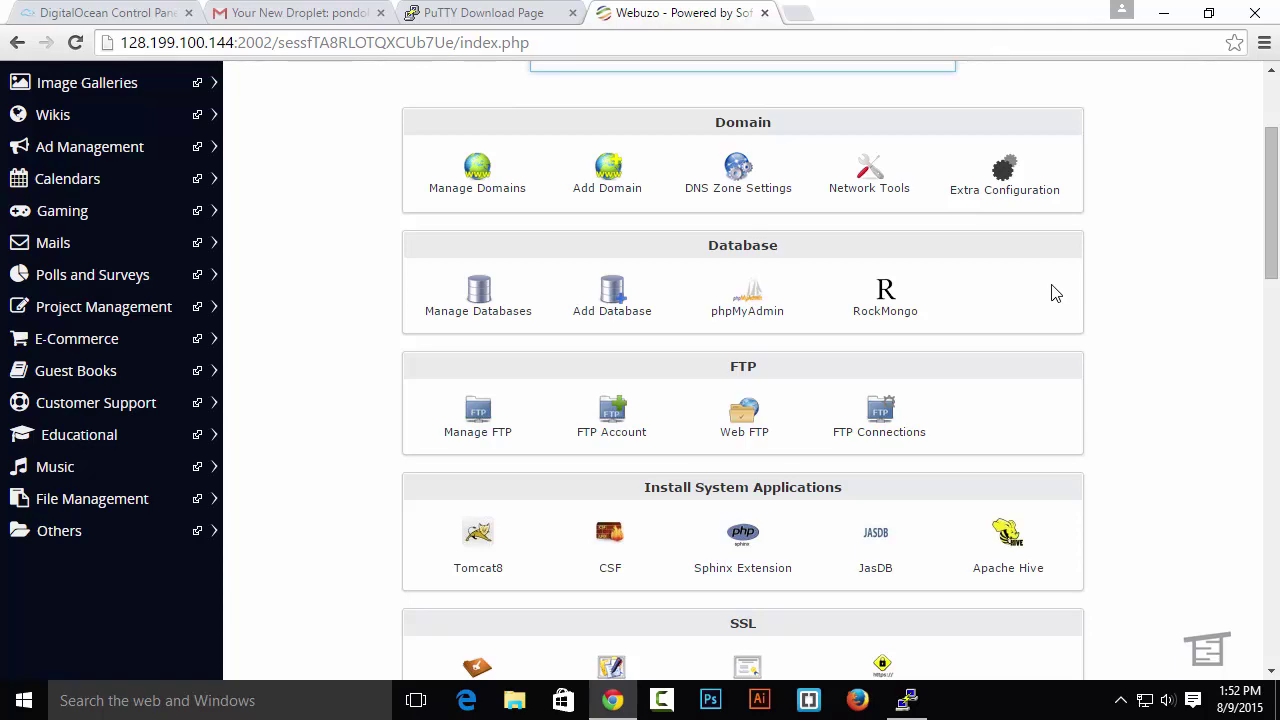
{"action": "scroll", "coordinate": [1094, 285], "scroll_direction": "down", "scroll_amount": 2}
{"action": "scroll", "coordinate": [1151, 266], "scroll_direction": "down", "scroll_amount": 3}
{"action": "scroll", "coordinate": [1151, 266], "scroll_direction": "up", "scroll_amount": 2}
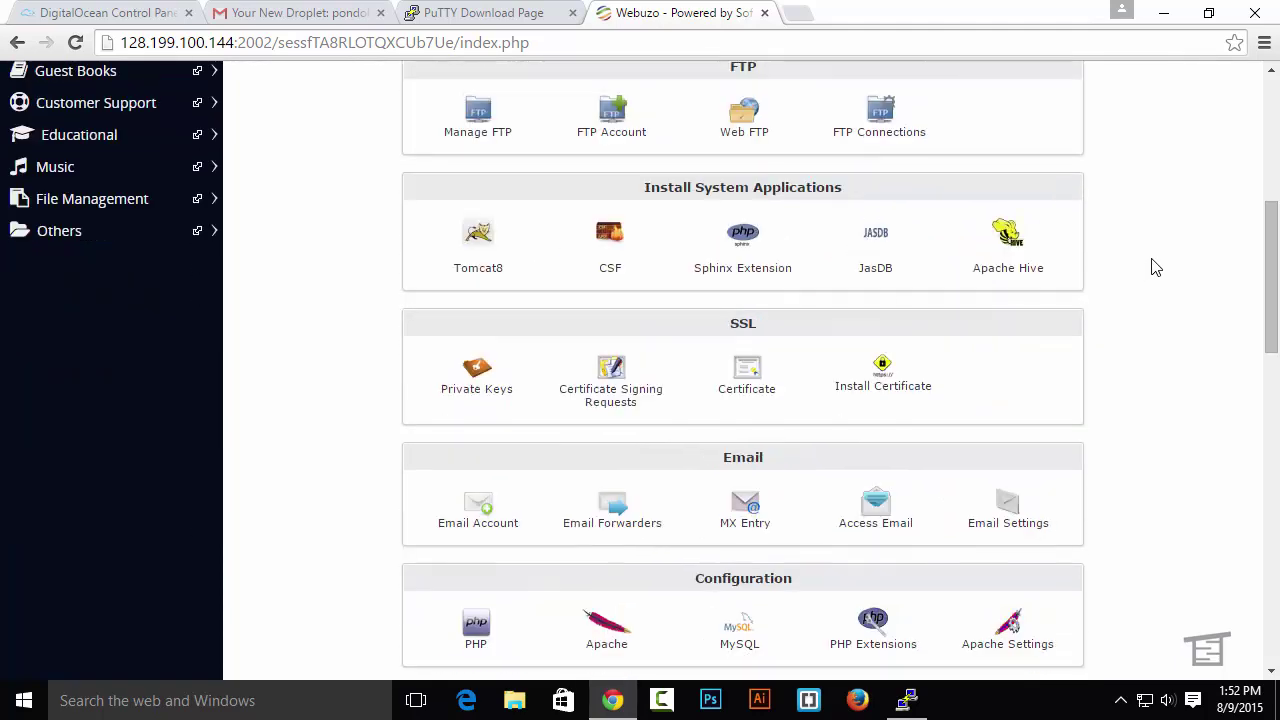
{"action": "scroll", "coordinate": [1155, 267], "scroll_direction": "down", "scroll_amount": 1}
{"action": "scroll", "coordinate": [1155, 267], "scroll_direction": "down", "scroll_amount": 1}
{"action": "scroll", "coordinate": [1155, 267], "scroll_direction": "down", "scroll_amount": 2}
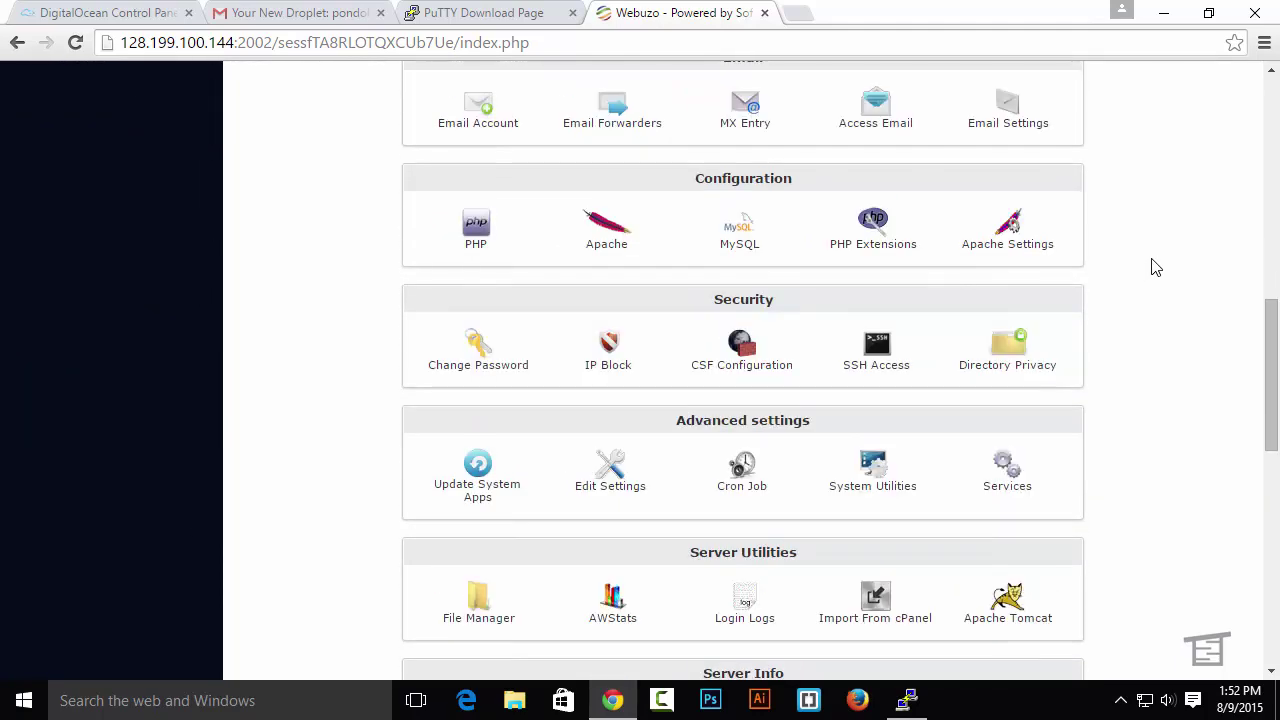
Open PHP Configuration, reloading after the connection error, and confirm PHP 5.3 is current
{"action": "left_click", "coordinate": [476, 236]}
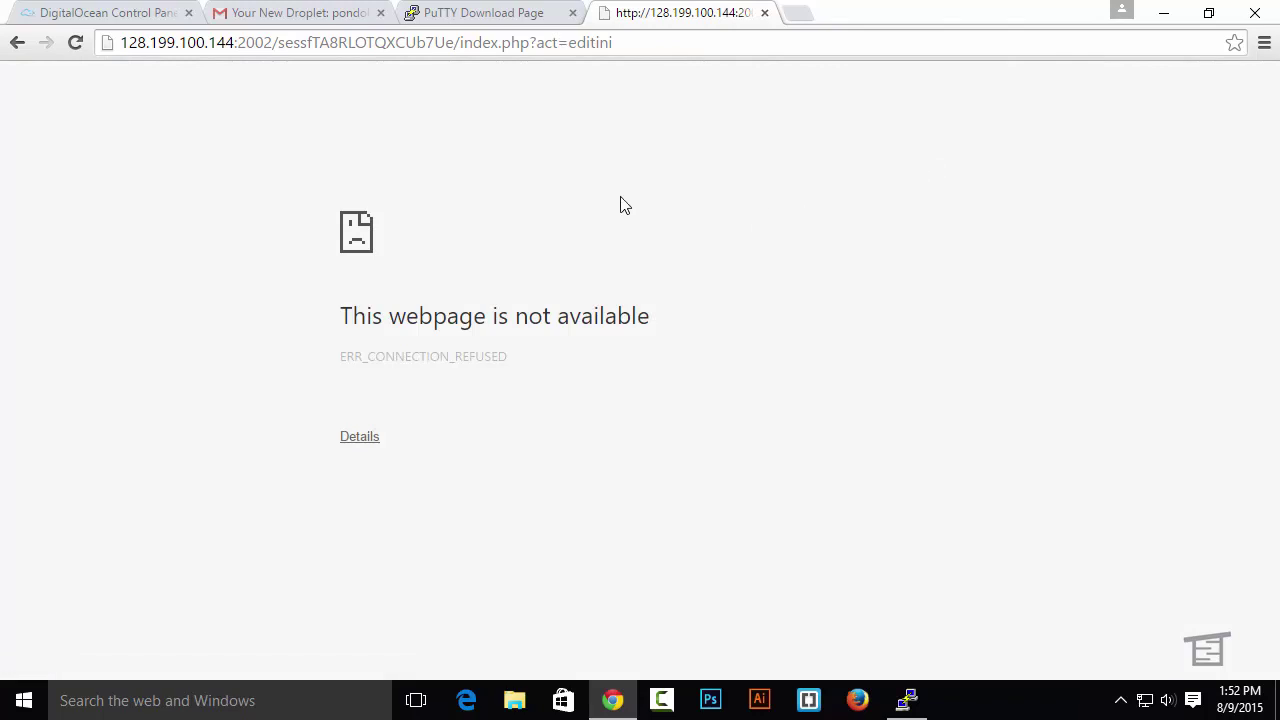
{"action": "left_click", "coordinate": [74, 44]}
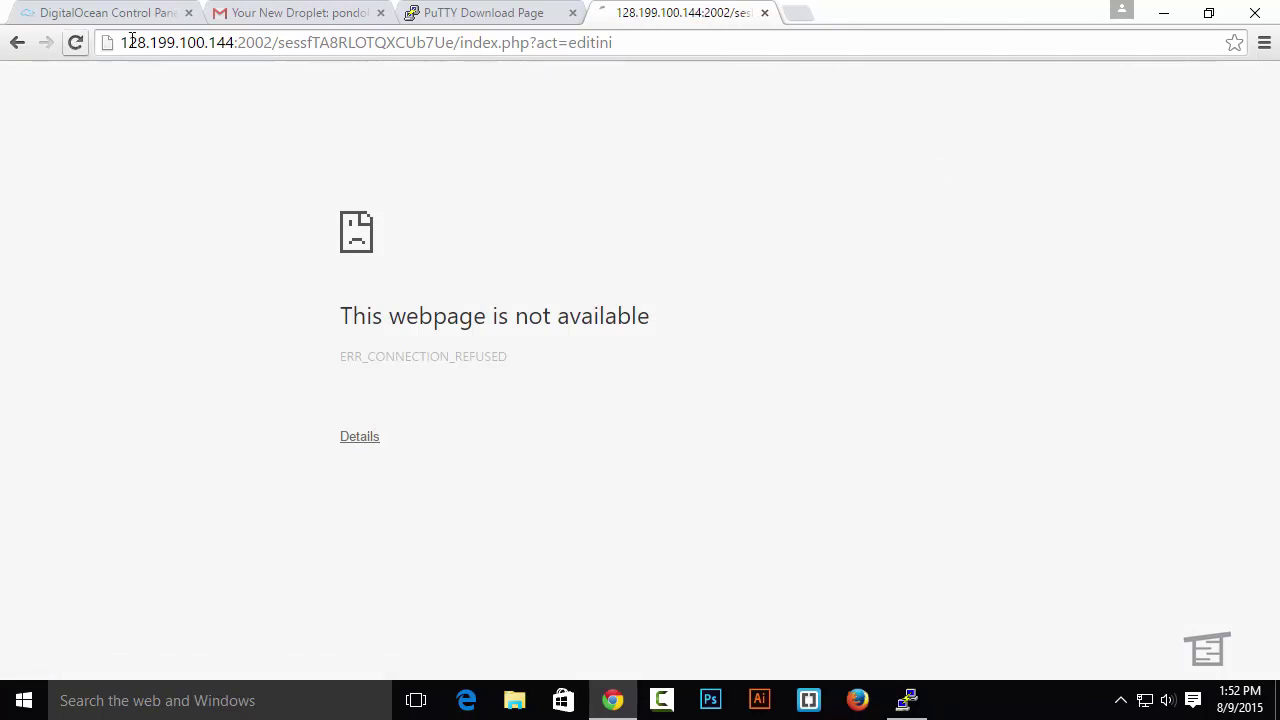
{"action": "scroll", "coordinate": [950, 201], "scroll_direction": "down", "scroll_amount": 3}
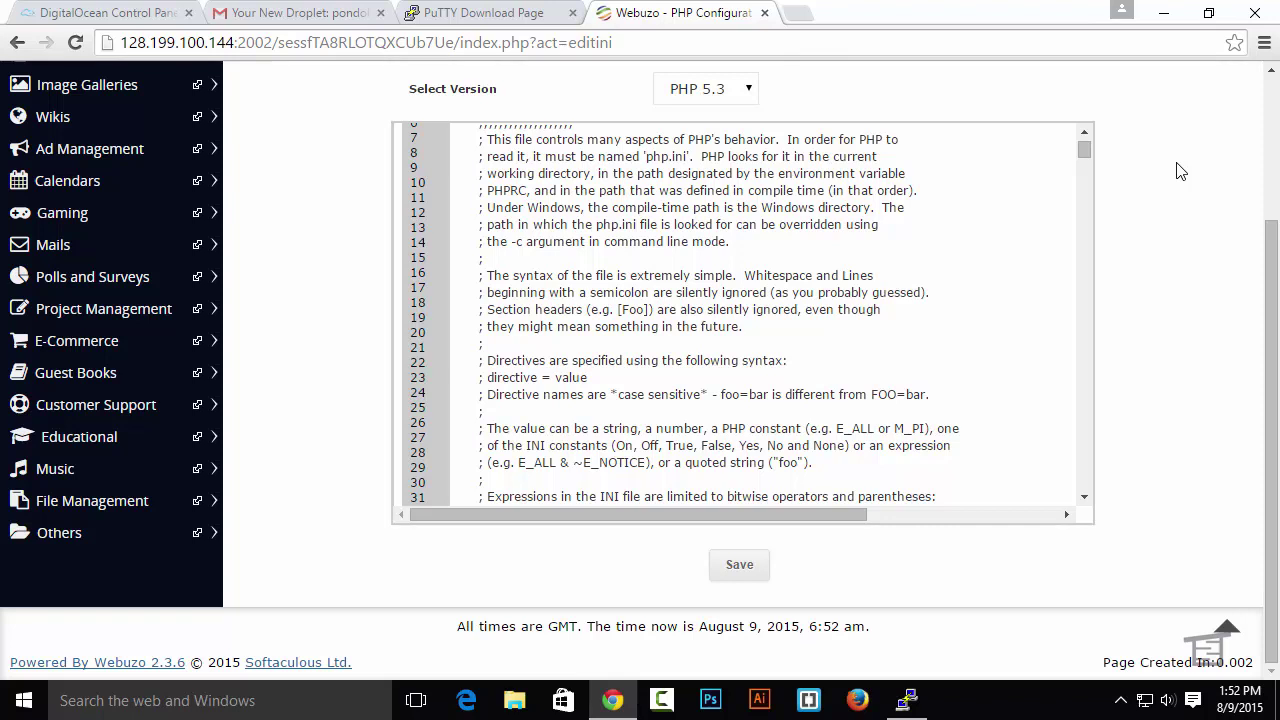
{"action": "scroll", "coordinate": [1180, 171], "scroll_direction": "up", "scroll_amount": 3}
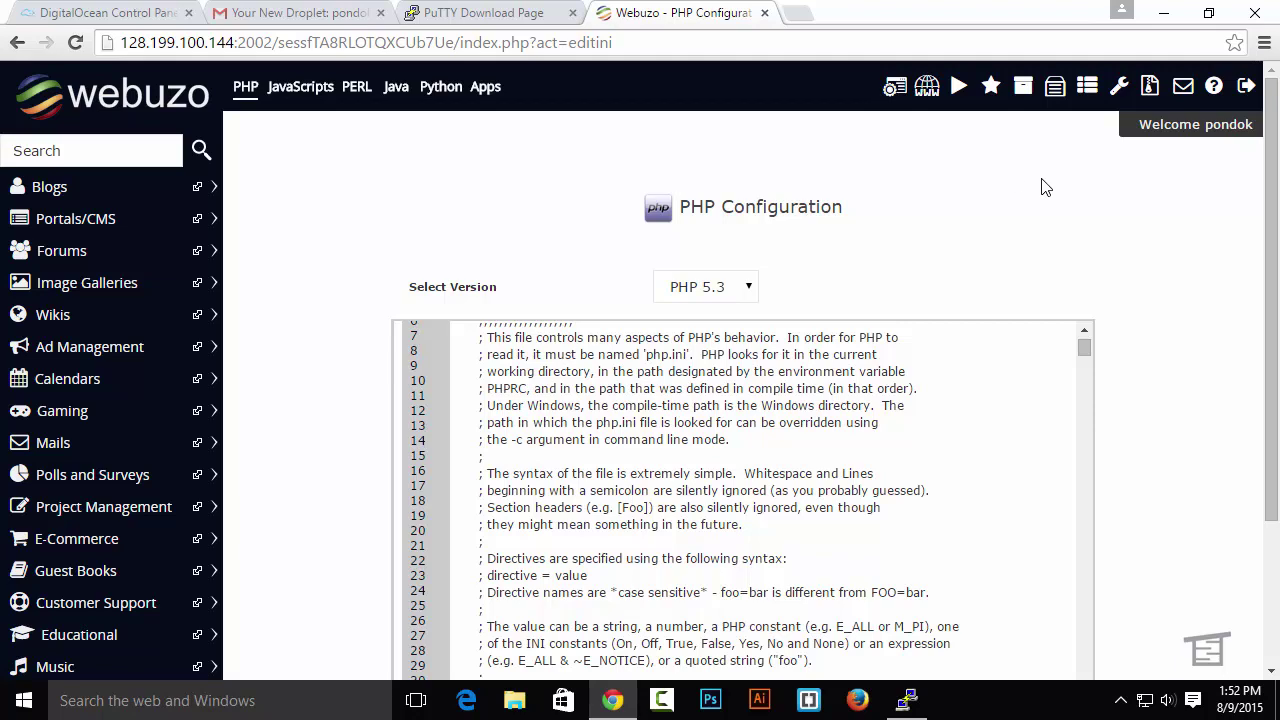
{"action": "scroll", "coordinate": [1043, 186], "scroll_direction": "down", "scroll_amount": 3}
{"action": "scroll", "coordinate": [1080, 186], "scroll_direction": "up", "scroll_amount": 4}
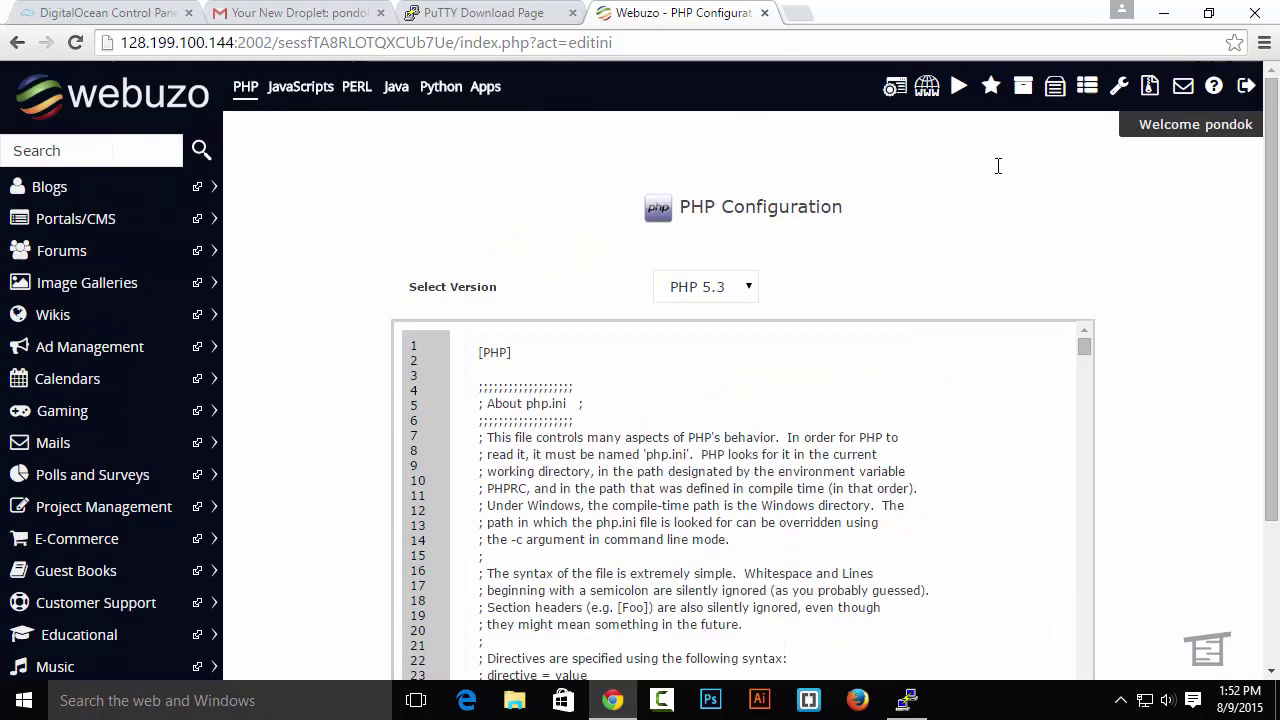
{"action": "left_click", "coordinate": [735, 287]}
{"action": "left_click", "coordinate": [1015, 232]}
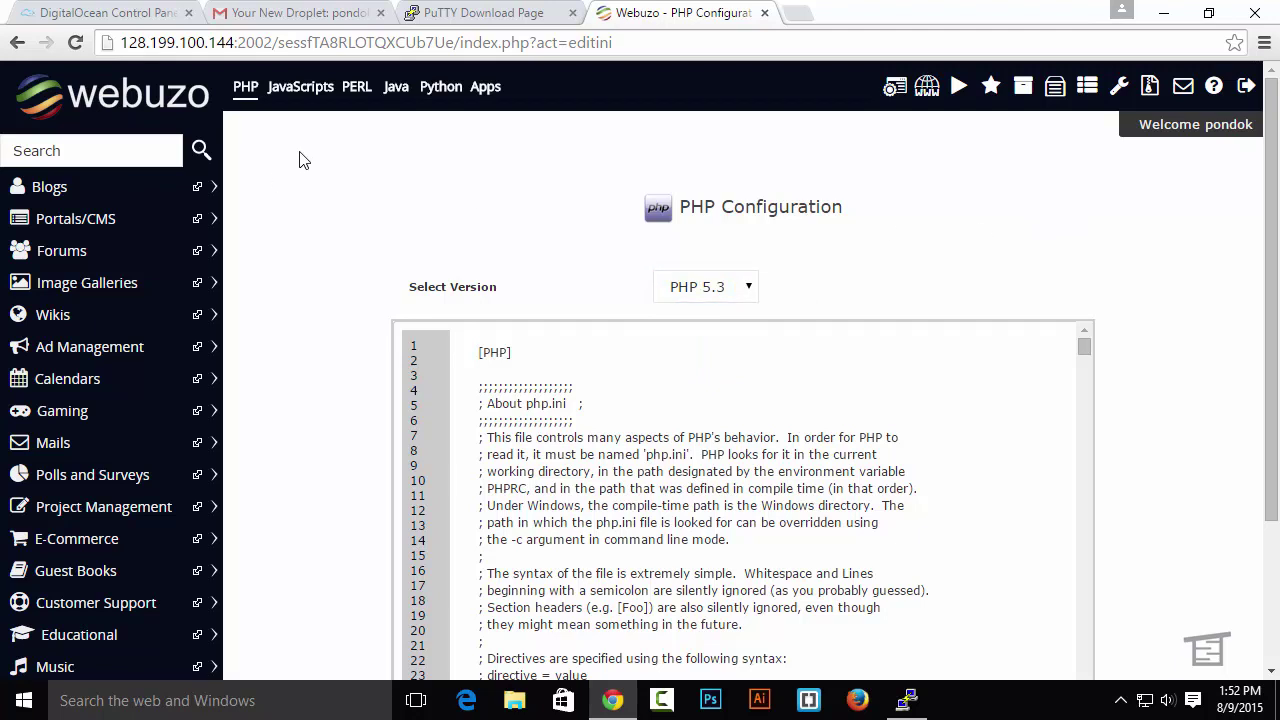
{"action": "left_click", "coordinate": [487, 92]}
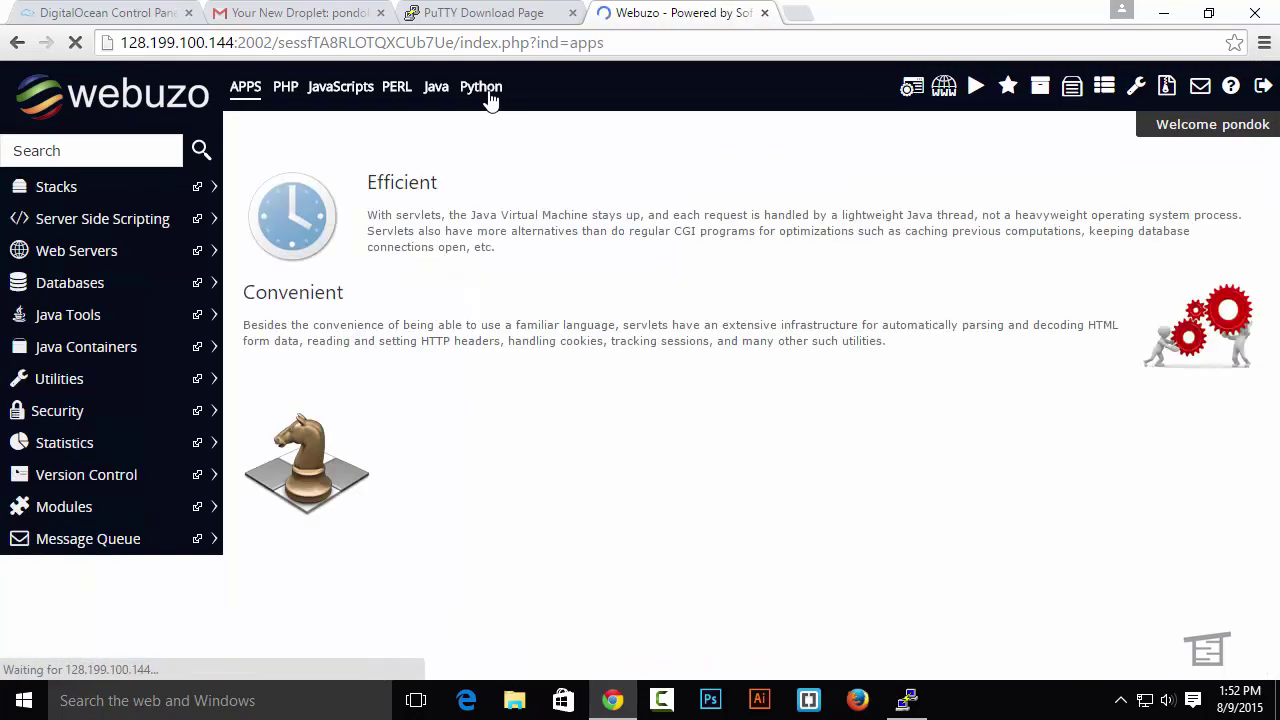
Pick PHP 5.6 under Server Side Scripting, tick Set Default, and start its installation
{"action": "left_click", "coordinate": [120, 228]}
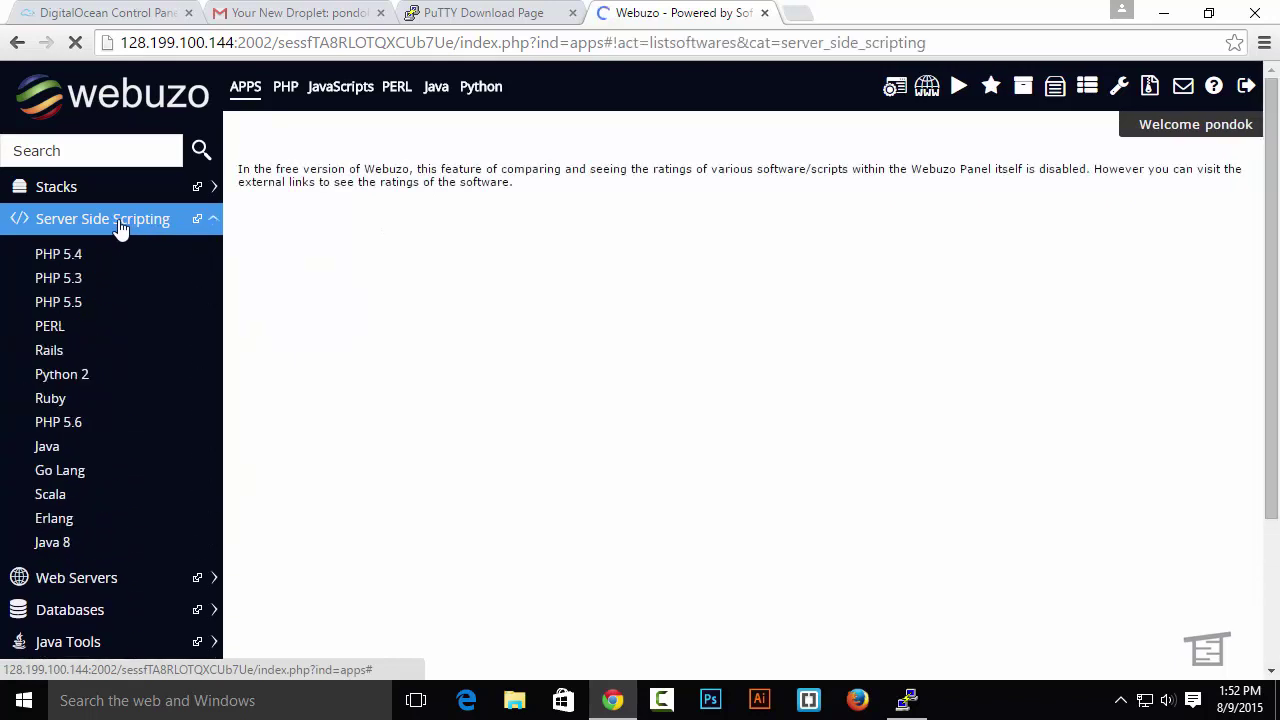
{"action": "left_click", "coordinate": [78, 422]}
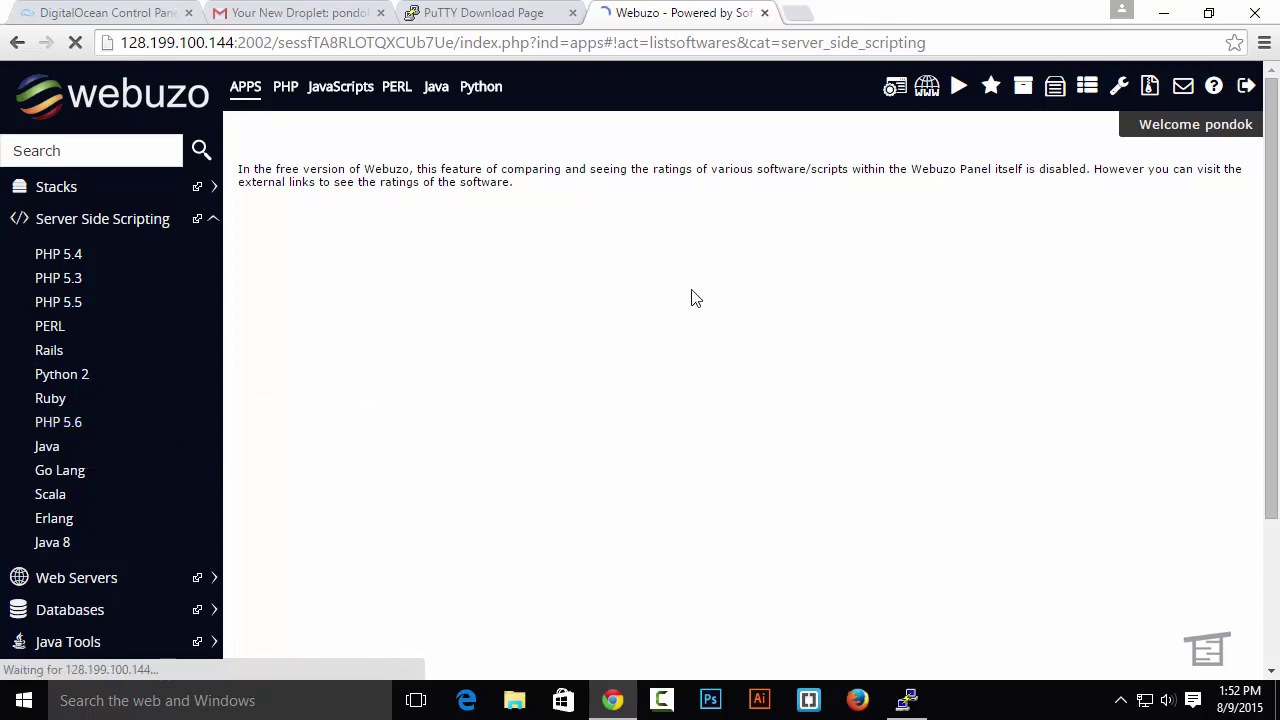
{"action": "scroll", "coordinate": [740, 280], "scroll_direction": "down", "scroll_amount": 2}
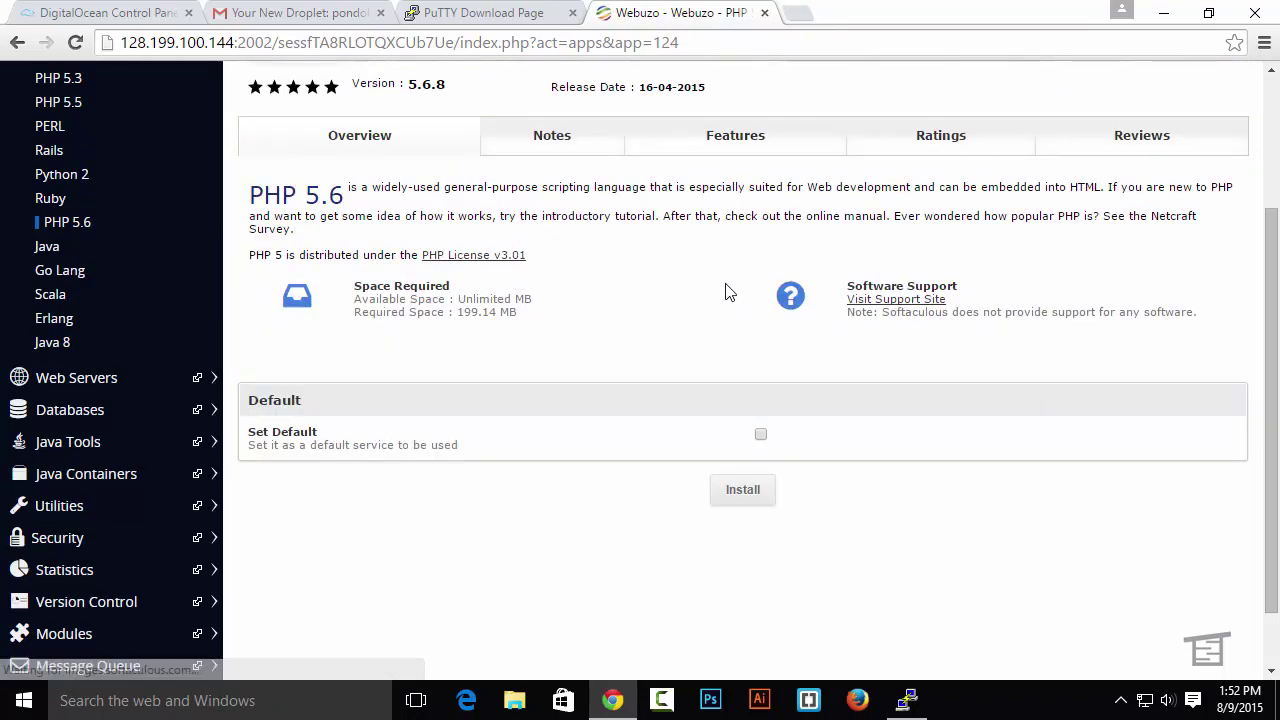
{"action": "left_click", "coordinate": [760, 434]}
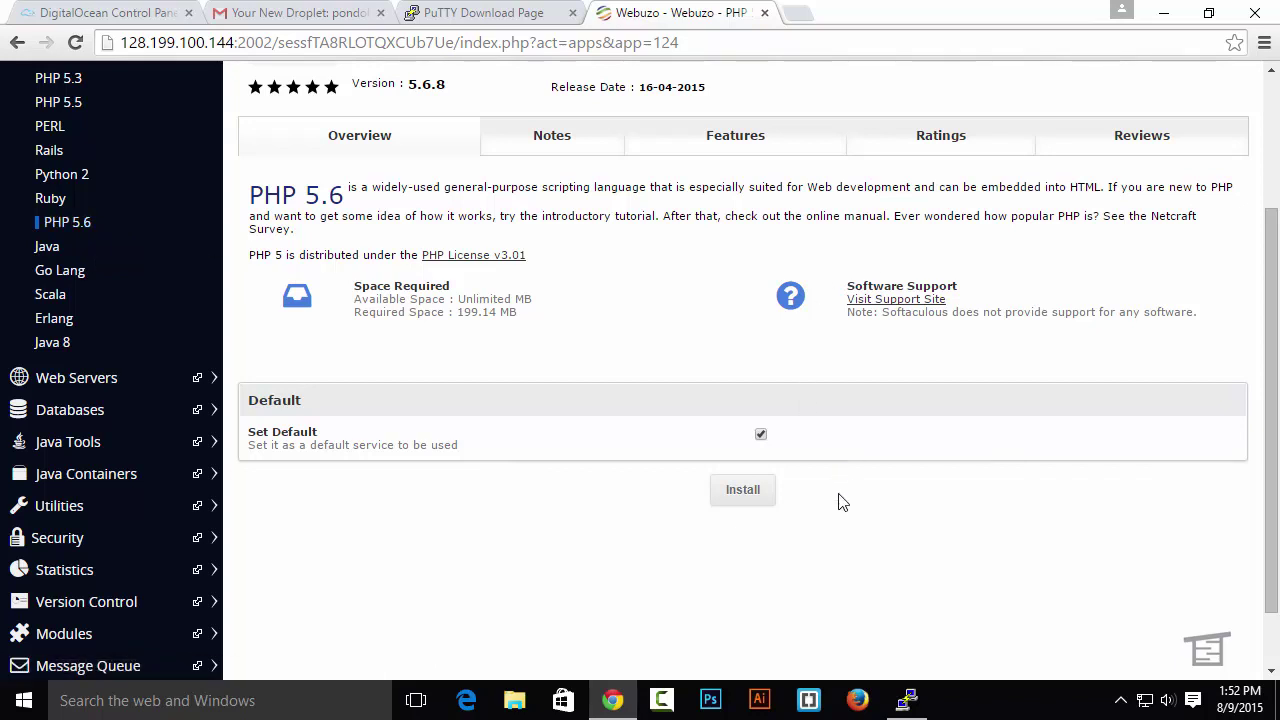
{"action": "left_click", "coordinate": [745, 495]}
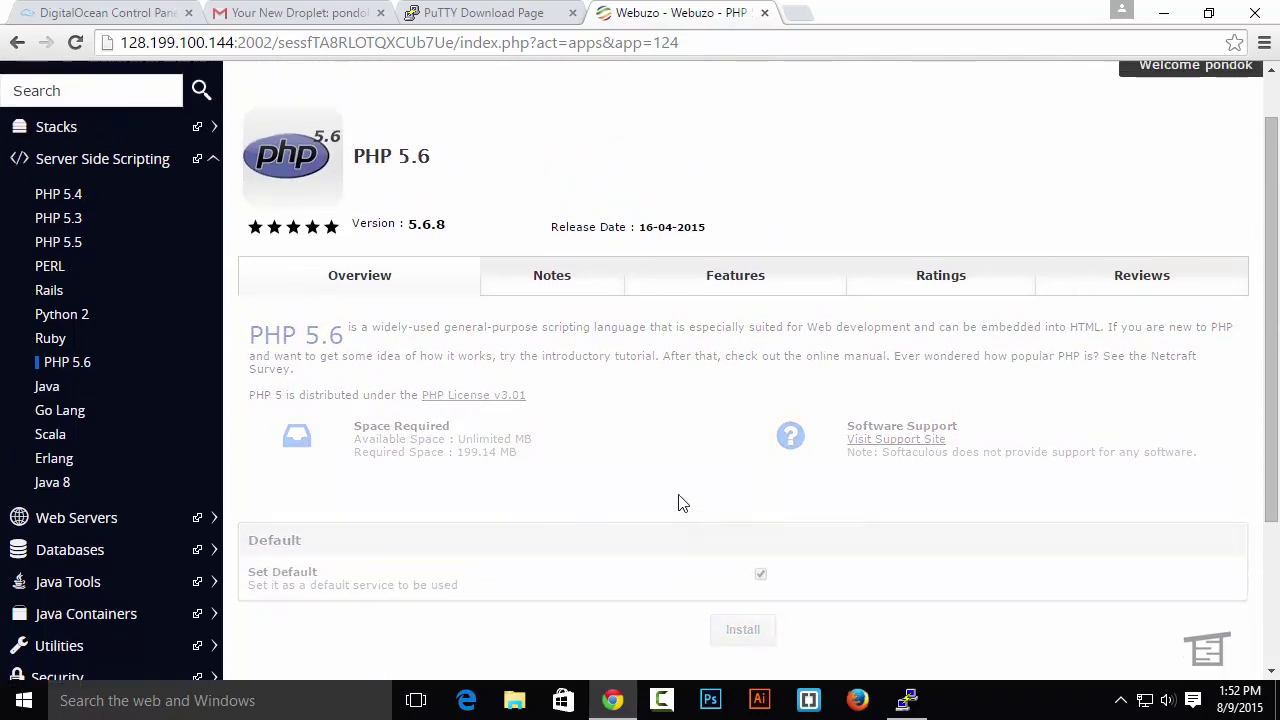